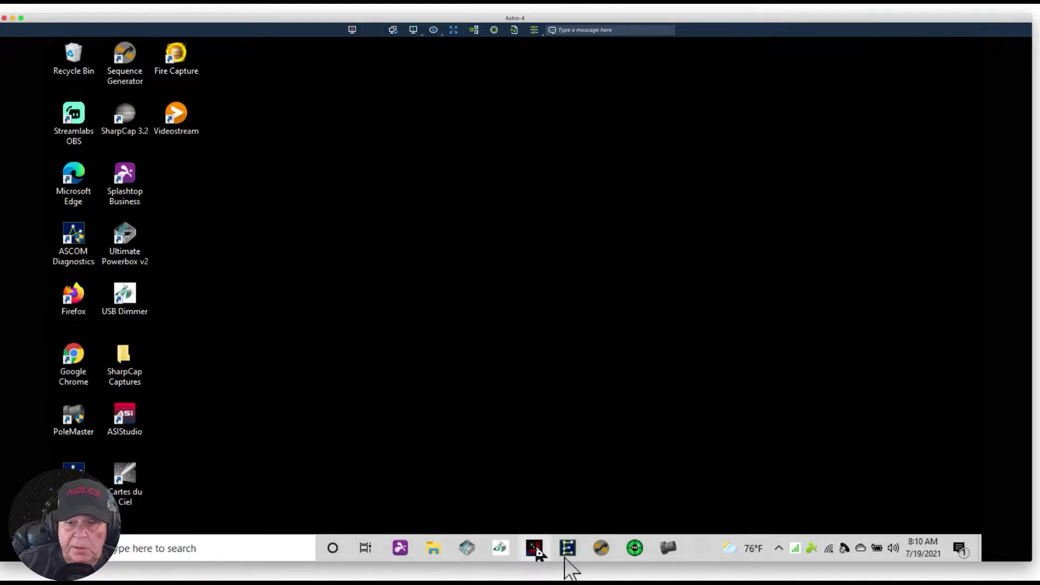
# Launch Sequence Generator Pro and move the Untitled sequence window down and to the right
pyautogui.click(600, 549)
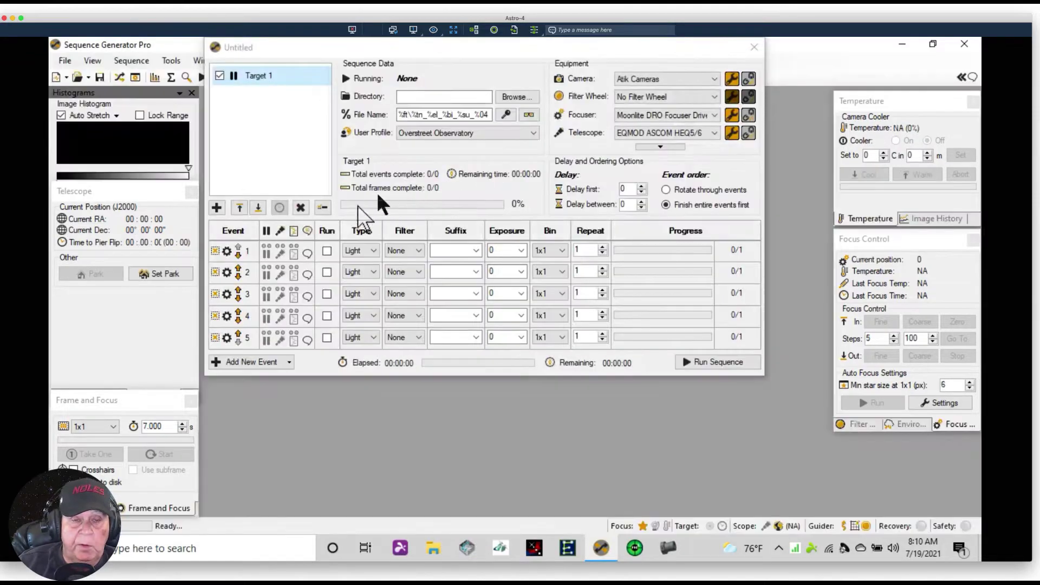
pyautogui.click(332, 49)
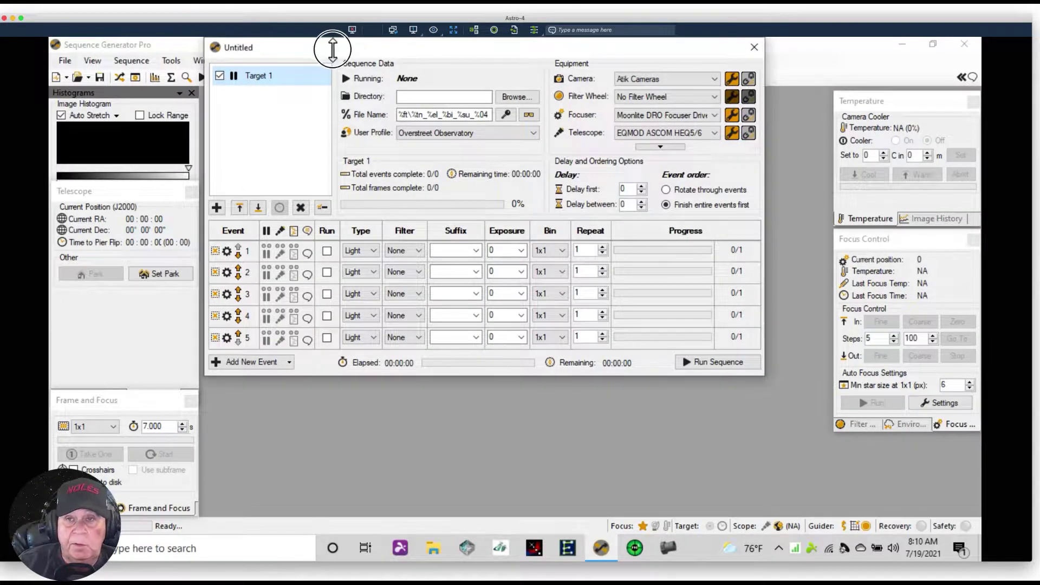
pyautogui.moveTo(332, 48); pyautogui.dragTo(352, 63)
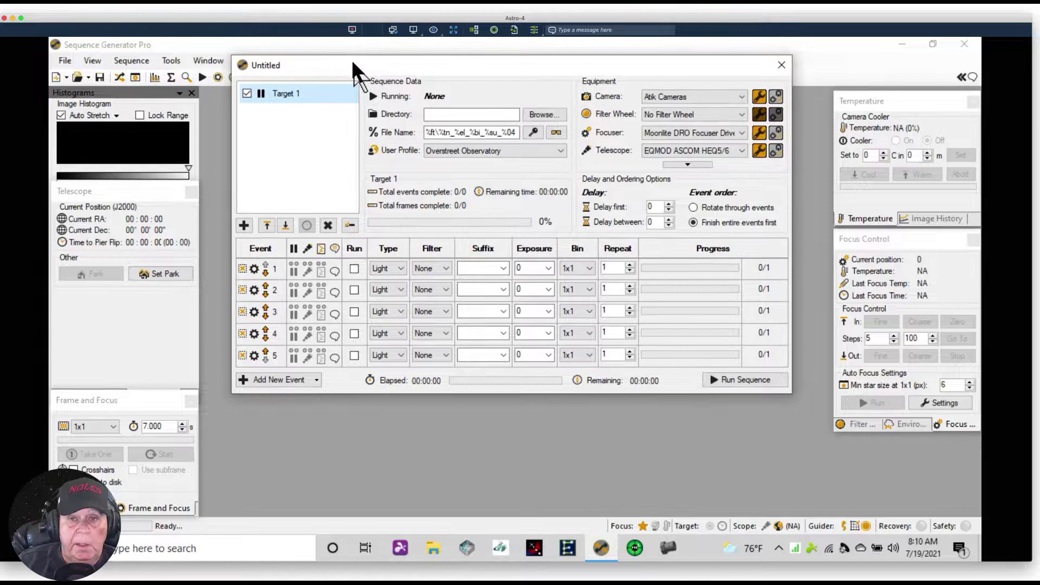
# Keep EQMOD ASCOM HEQ5/6 as the telescope and expand the additional equipment rows
pyautogui.moveTo(327, 96)
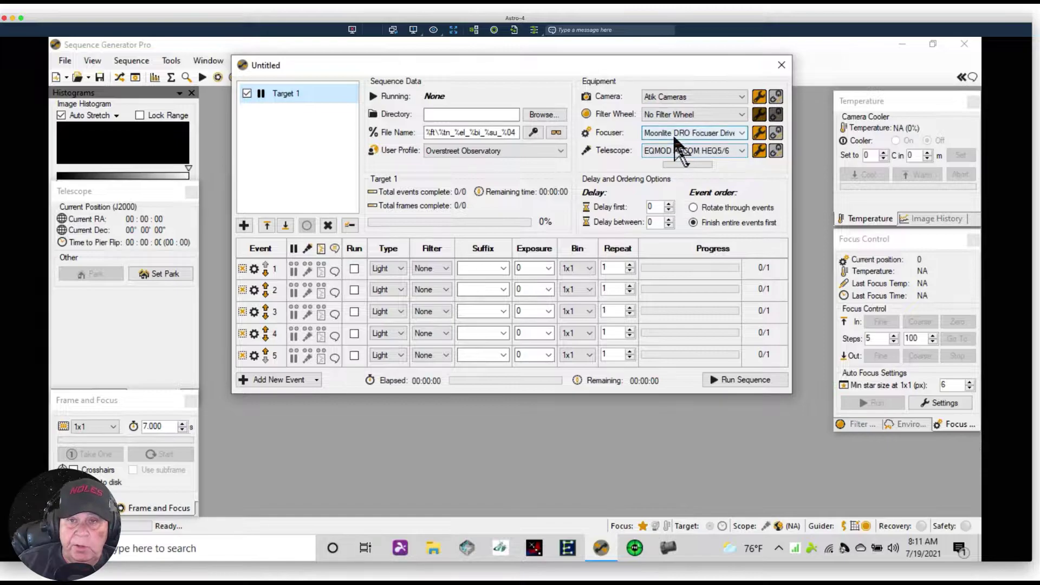
pyautogui.click(744, 150)
pyautogui.click(744, 150)
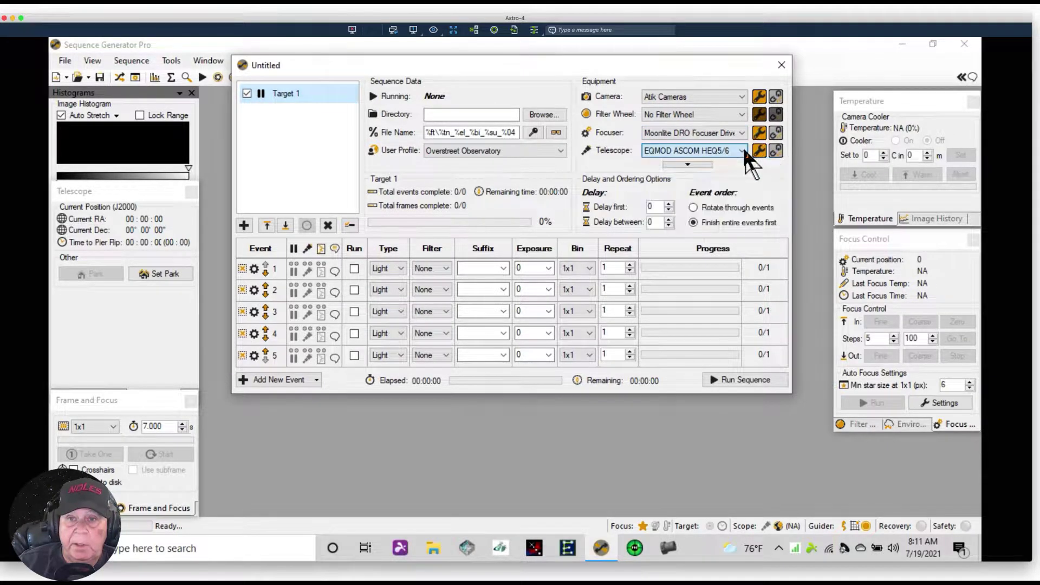
pyautogui.click(697, 165)
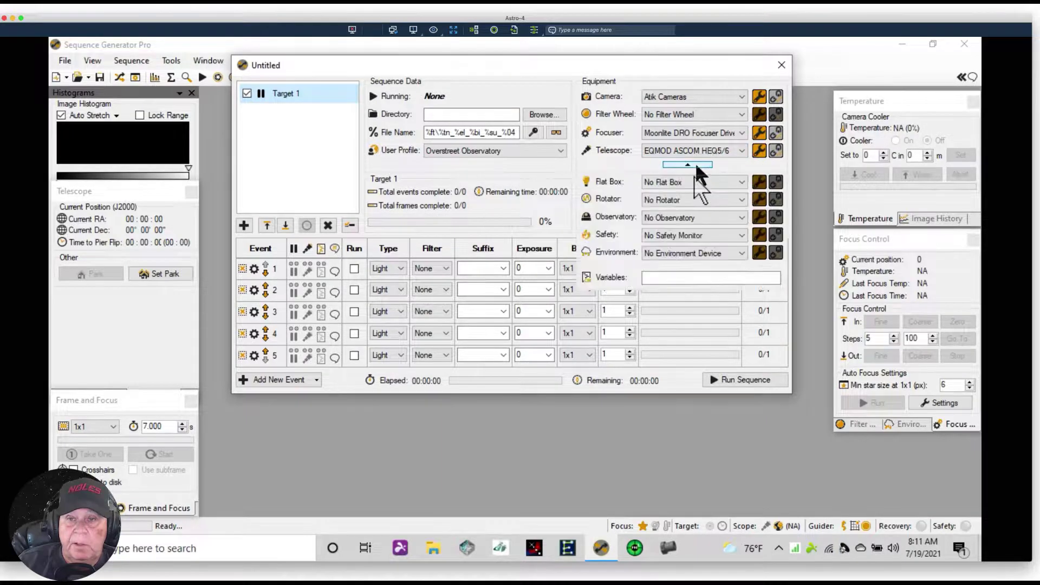
# Set Environment to Pegasus Astro Observing Conditions, collapse the extra rows, and move the window lower
pyautogui.click(744, 253)
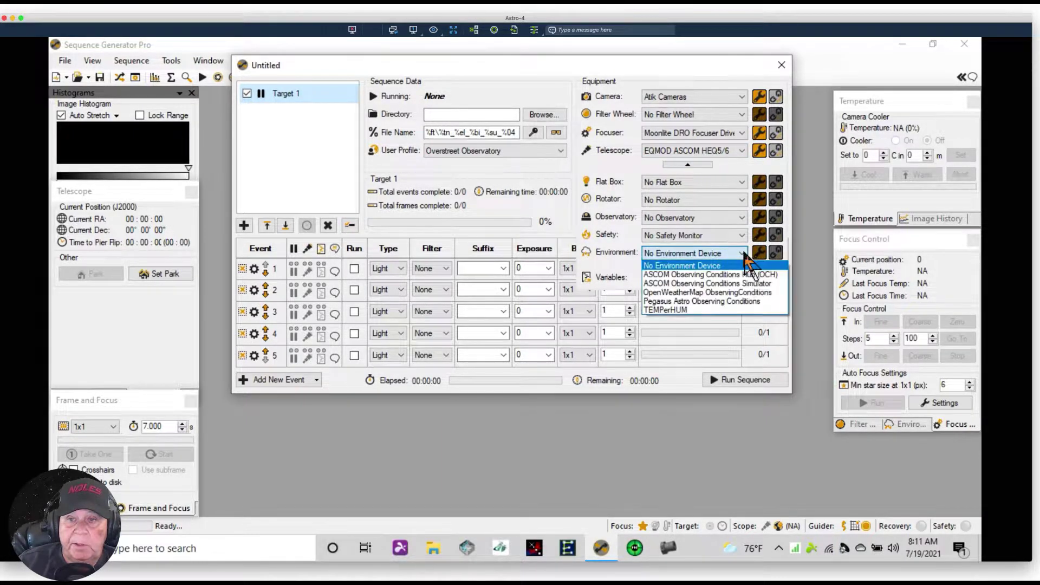
pyautogui.click(698, 300)
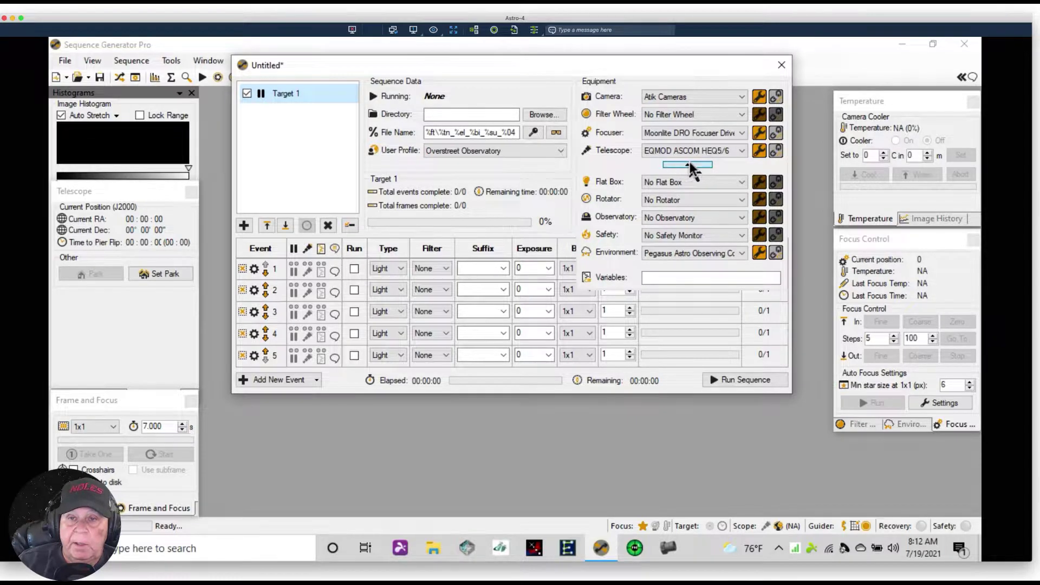
pyautogui.click(688, 164)
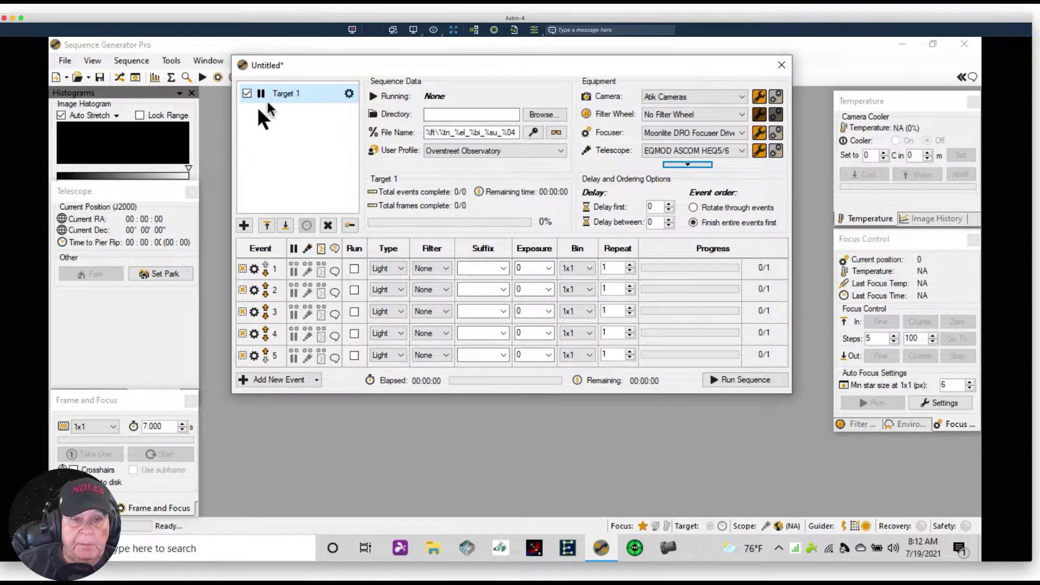
pyautogui.moveTo(322, 65); pyautogui.dragTo(338, 115)
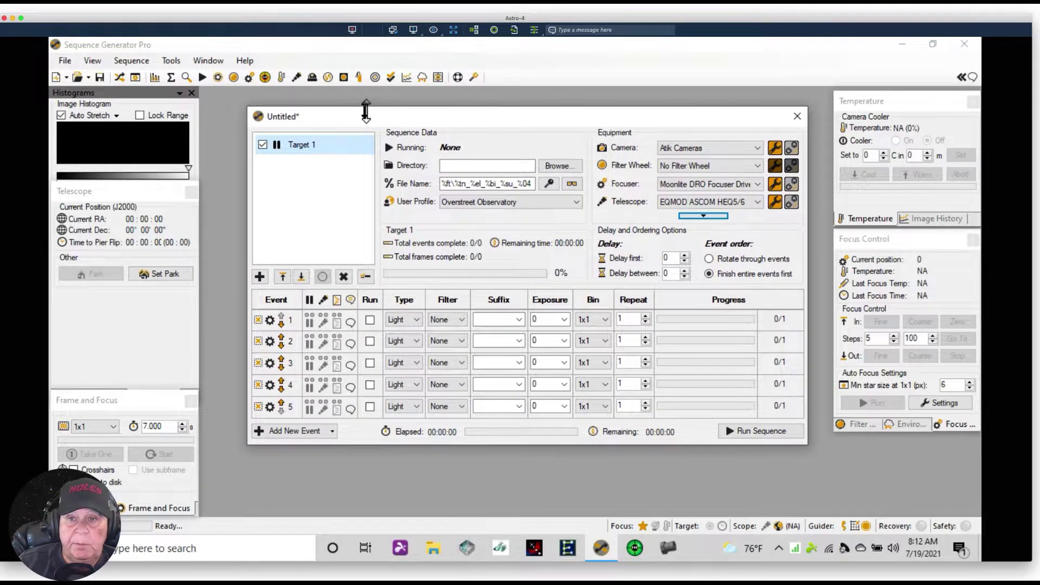
# Open the Framing & Mosaic Wizard from the Tools menu and reposition it
pyautogui.click(171, 61)
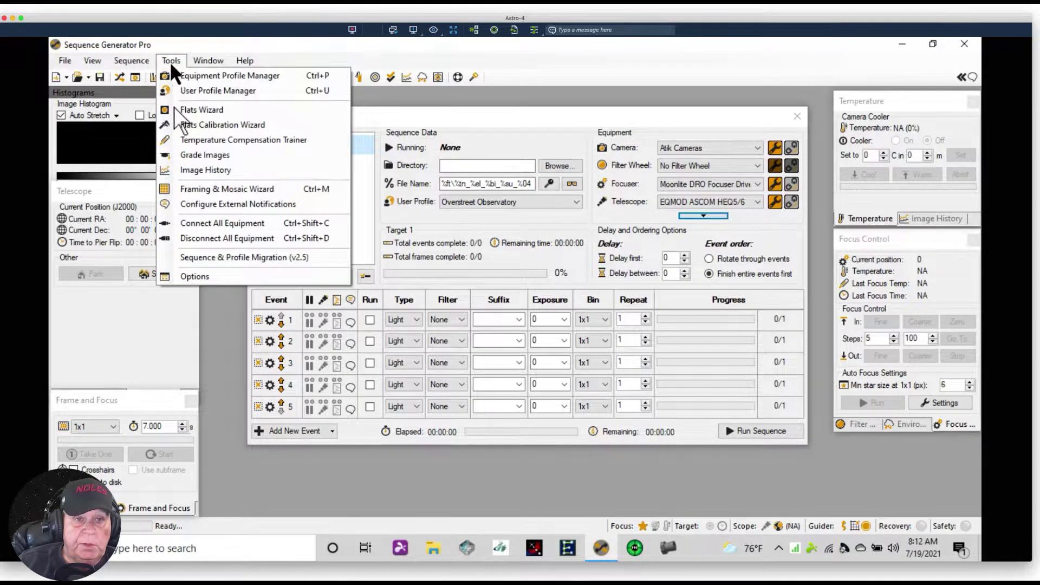
pyautogui.click(205, 191)
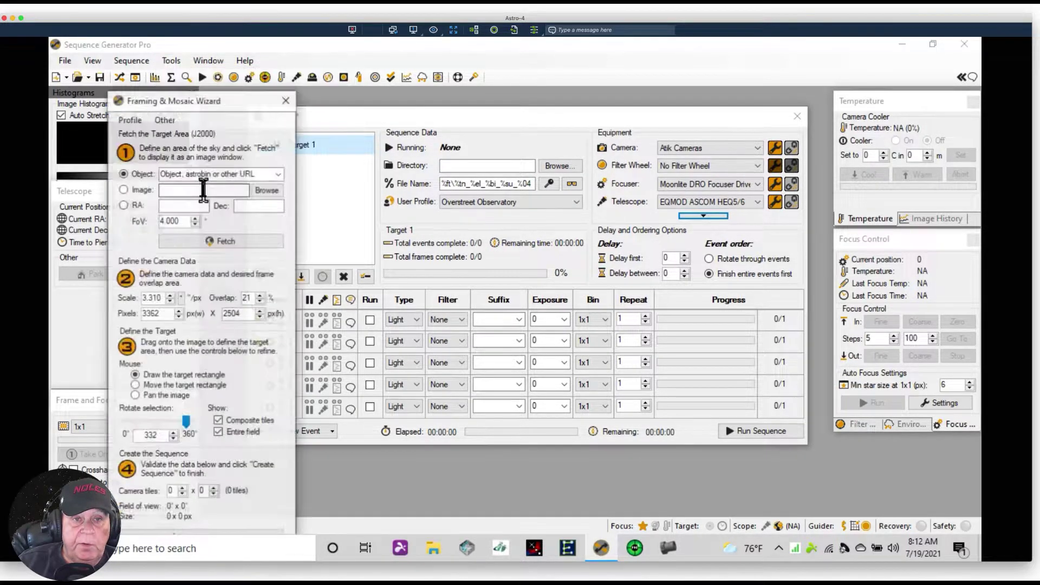
pyautogui.moveTo(242, 101); pyautogui.dragTo(277, 171)
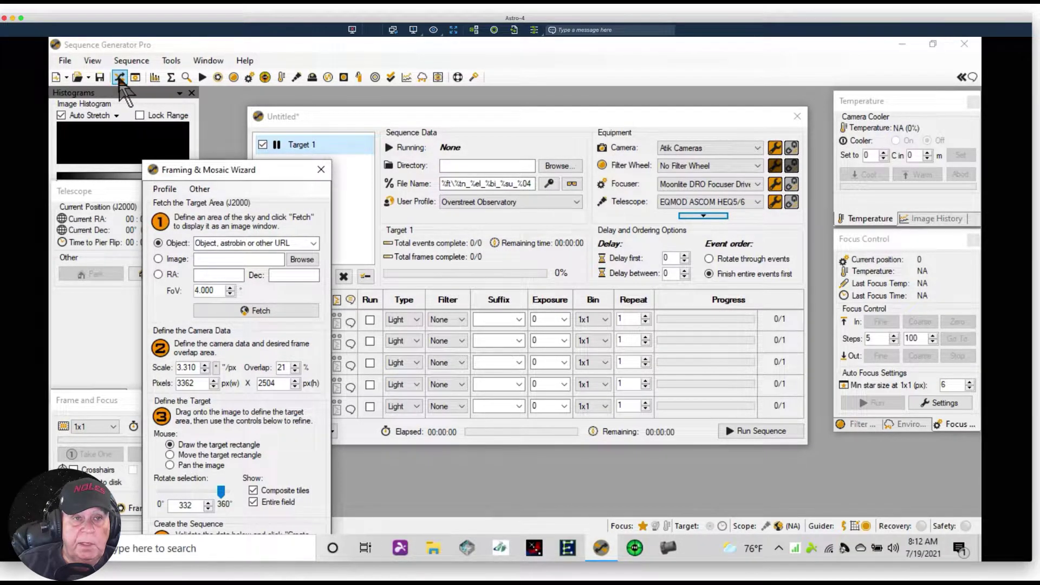
# Hide the sequence window and move the wizard up and to the left
pyautogui.click(119, 78)
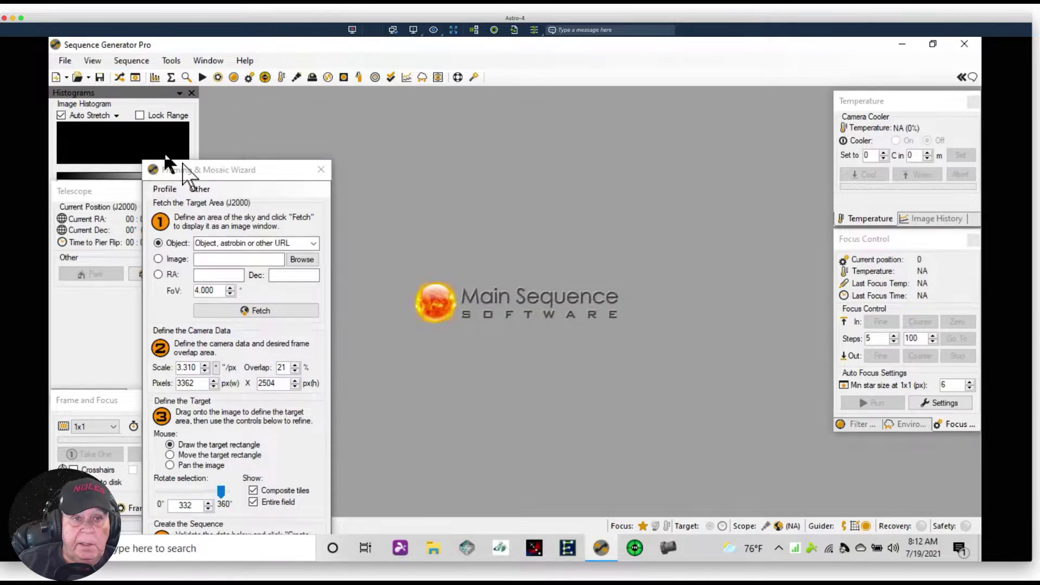
pyautogui.moveTo(186, 173); pyautogui.dragTo(182, 116)
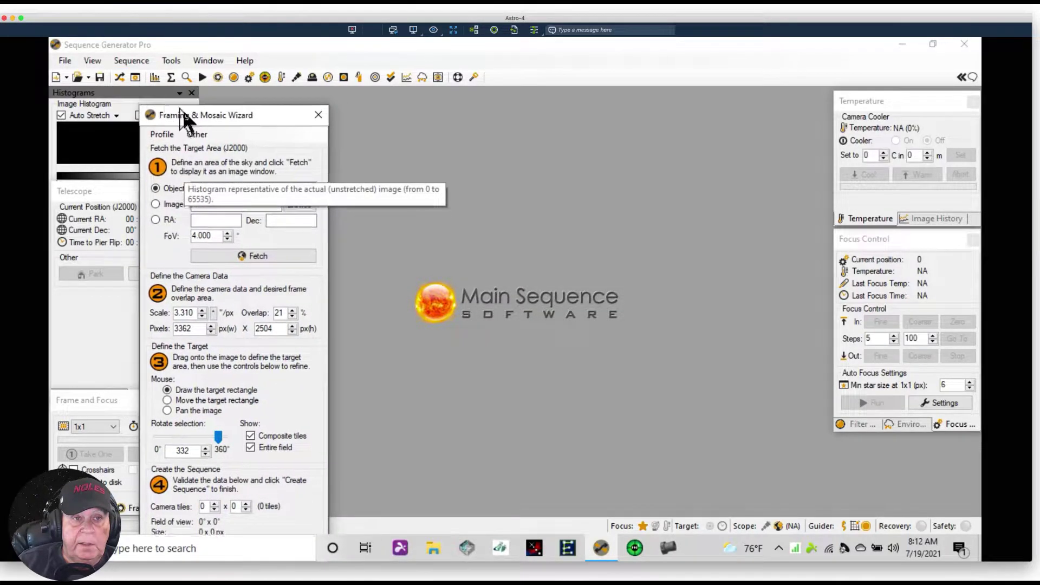
pyautogui.click(121, 78)
pyautogui.click(120, 78)
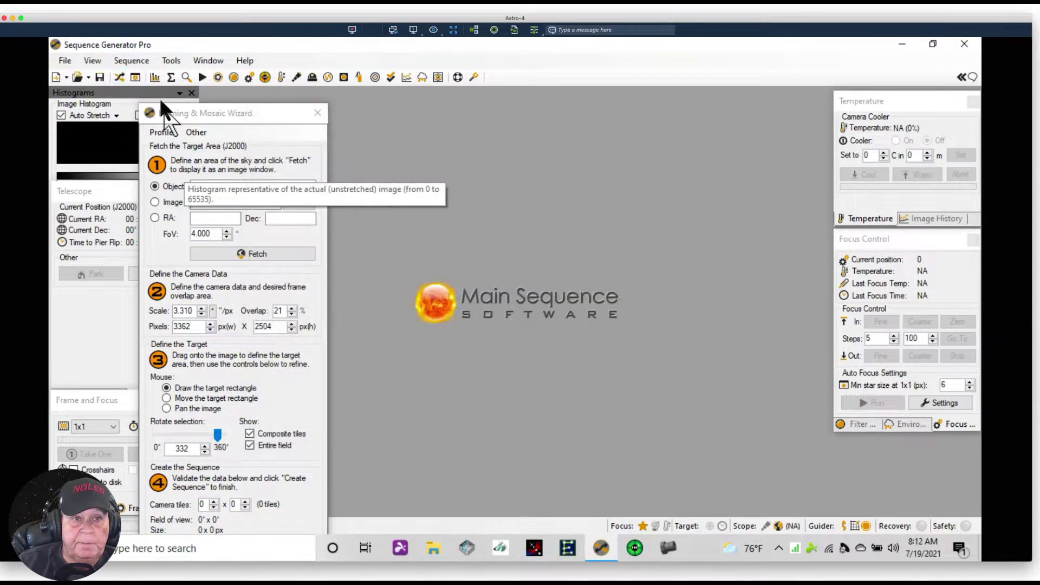
pyautogui.moveTo(163, 114); pyautogui.dragTo(152, 72)
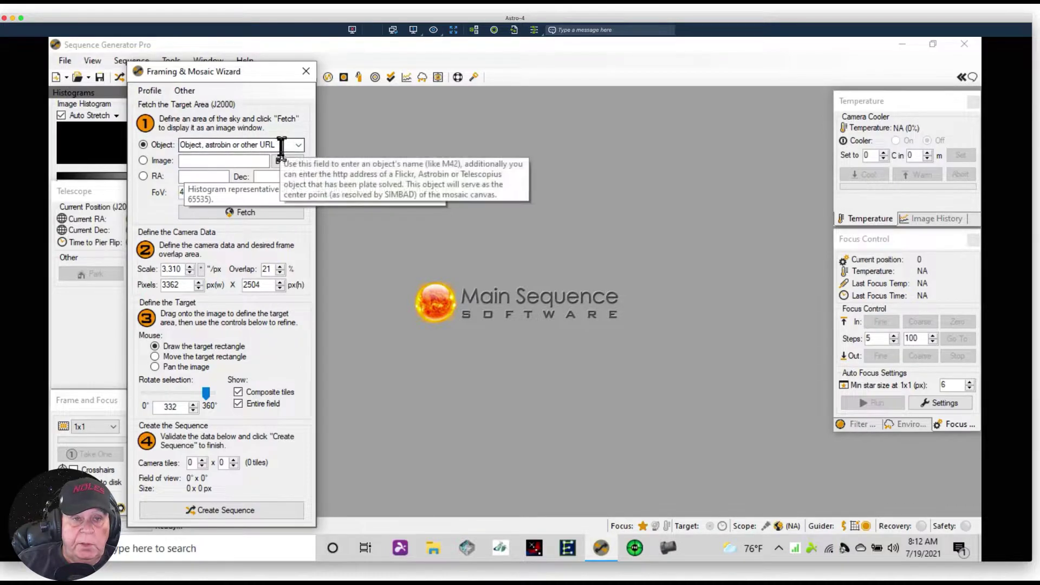
# Look up object M51 and fetch its 4.000° sky image, filling RA 13h29m52.70s and Dec 47°11'42.93"
pyautogui.click(154, 145)
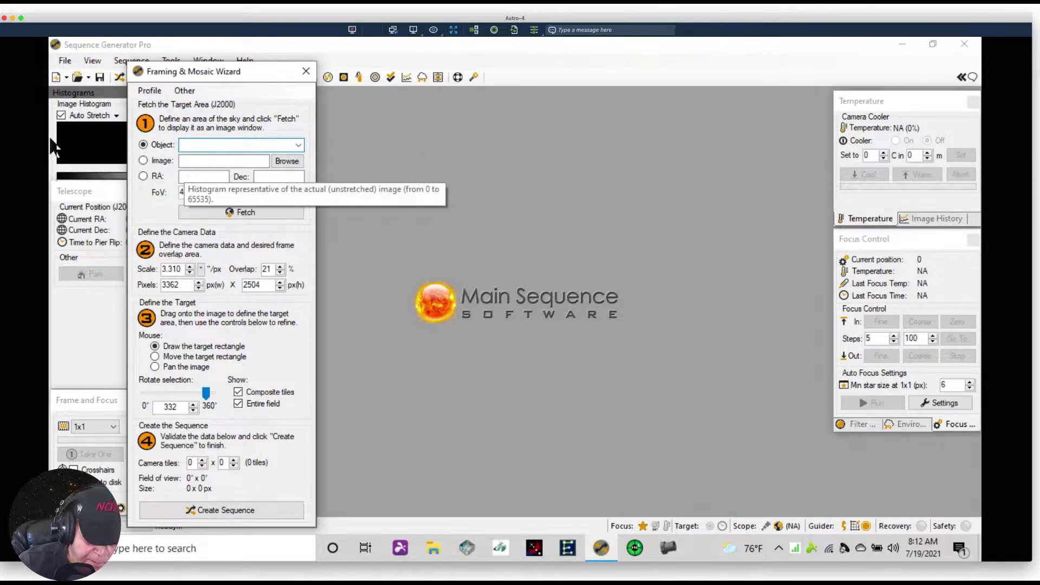
pyautogui.write('M')
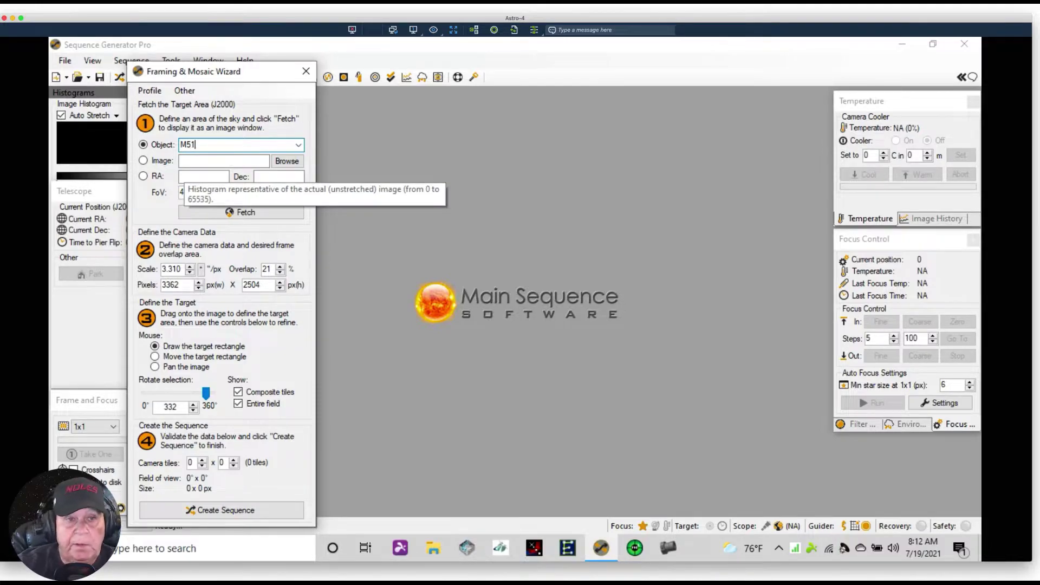
pyautogui.write('51')
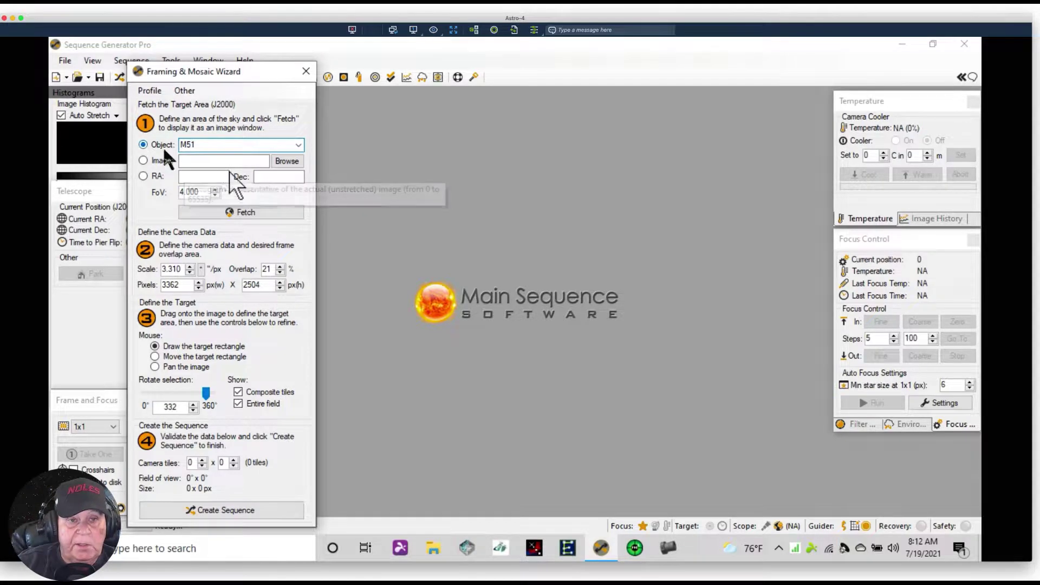
pyautogui.click(230, 212)
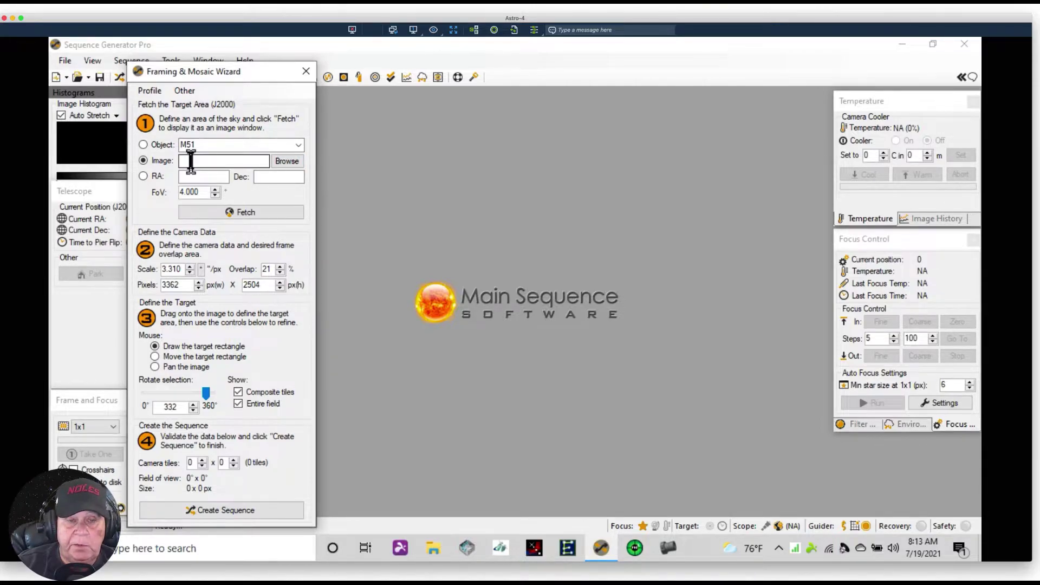
pyautogui.click(142, 161)
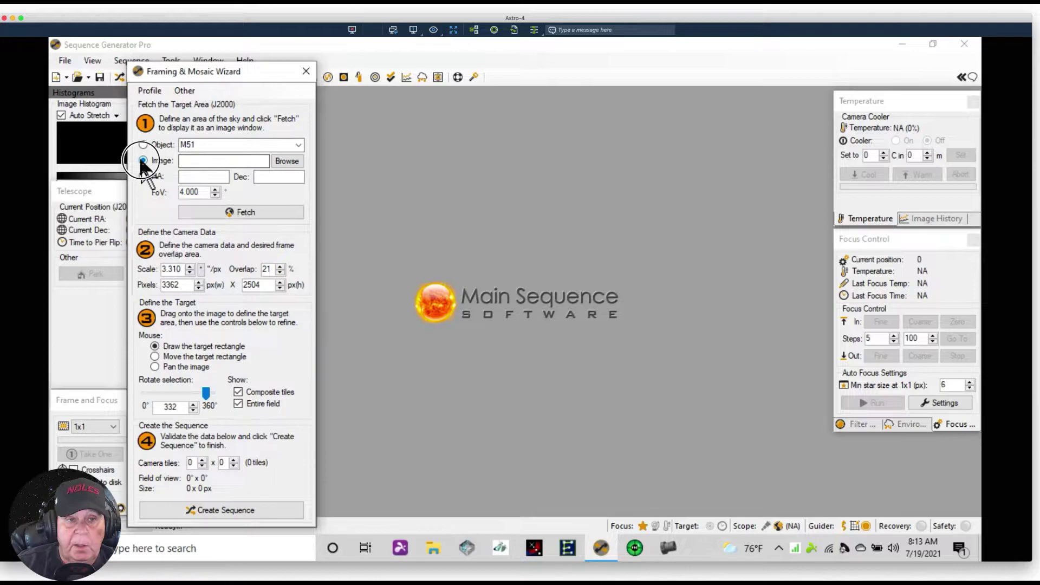
pyautogui.click(143, 176)
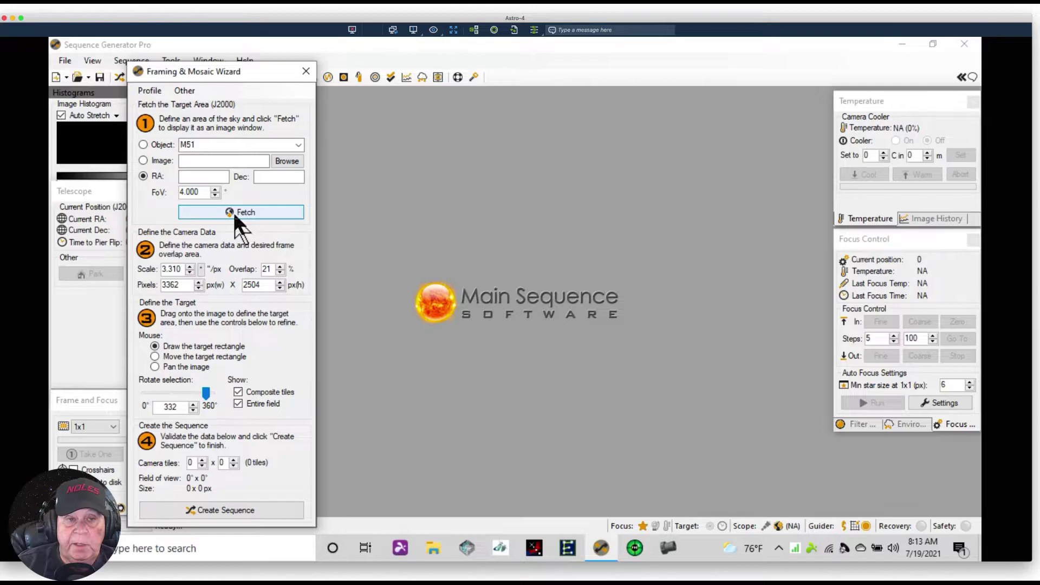
pyautogui.click(142, 144)
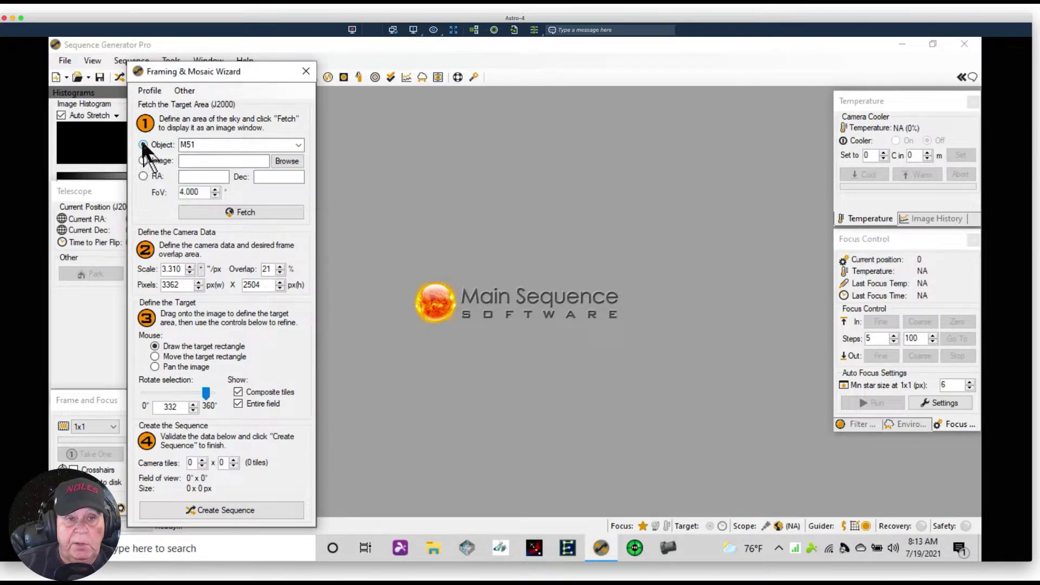
pyautogui.click(230, 212)
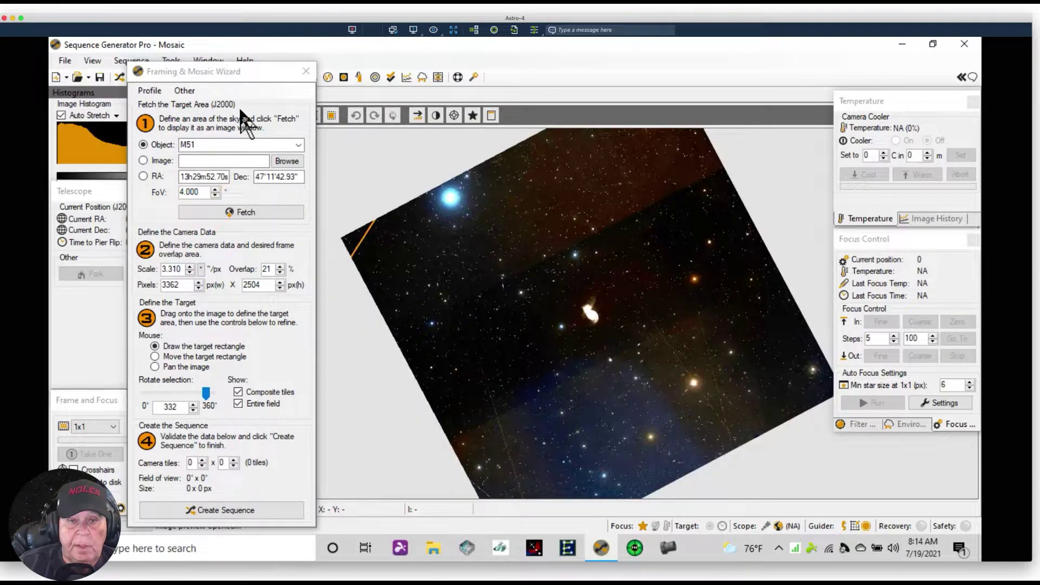
# Replace M51 with m31 and fetch its image, filling RA 00h42m44.33s and Dec 41°16'07.50"
pyautogui.doubleClick(202, 143)
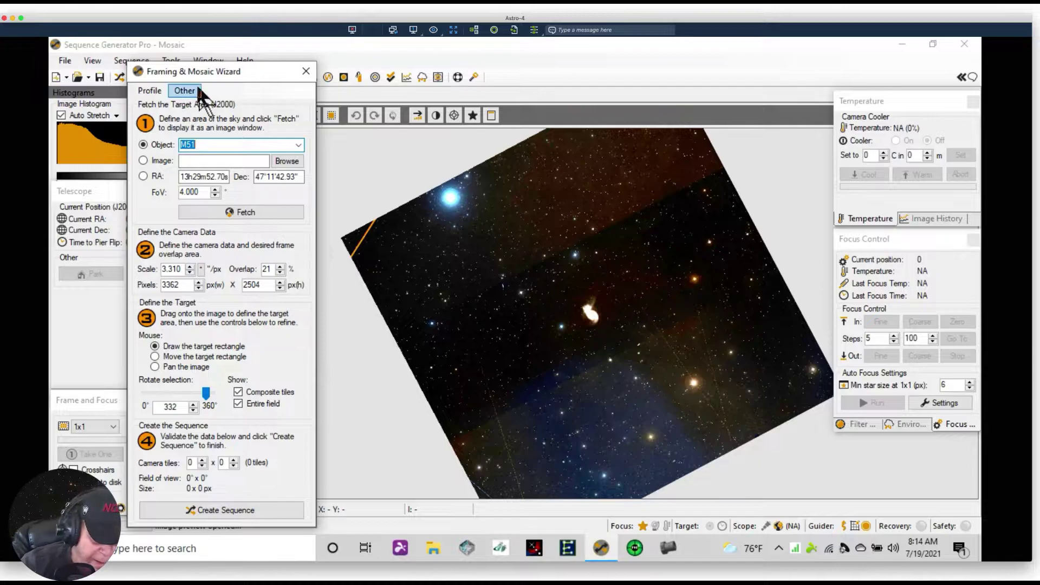
pyautogui.write('m31')
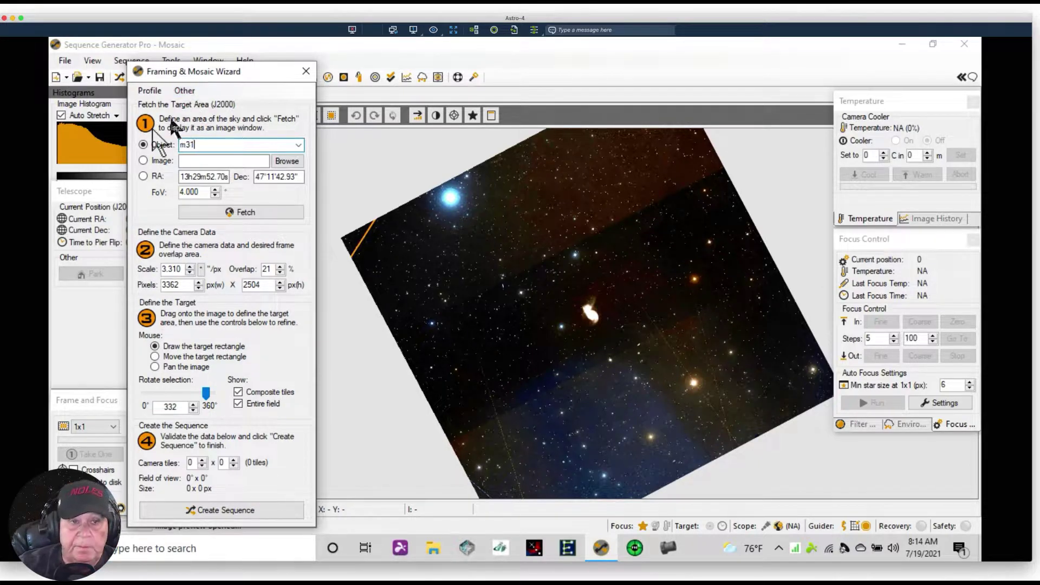
pyautogui.click(233, 210)
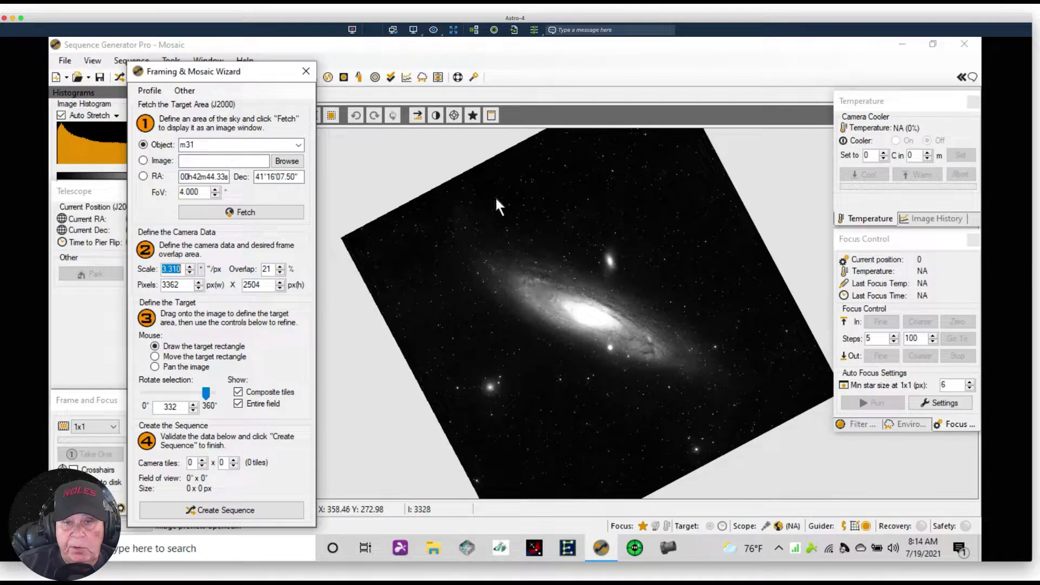
# Frame M31 with a single 1x1 tile at 332°, covering 3.09° x 2.30°, 20% overlap
pyautogui.click(496, 199)
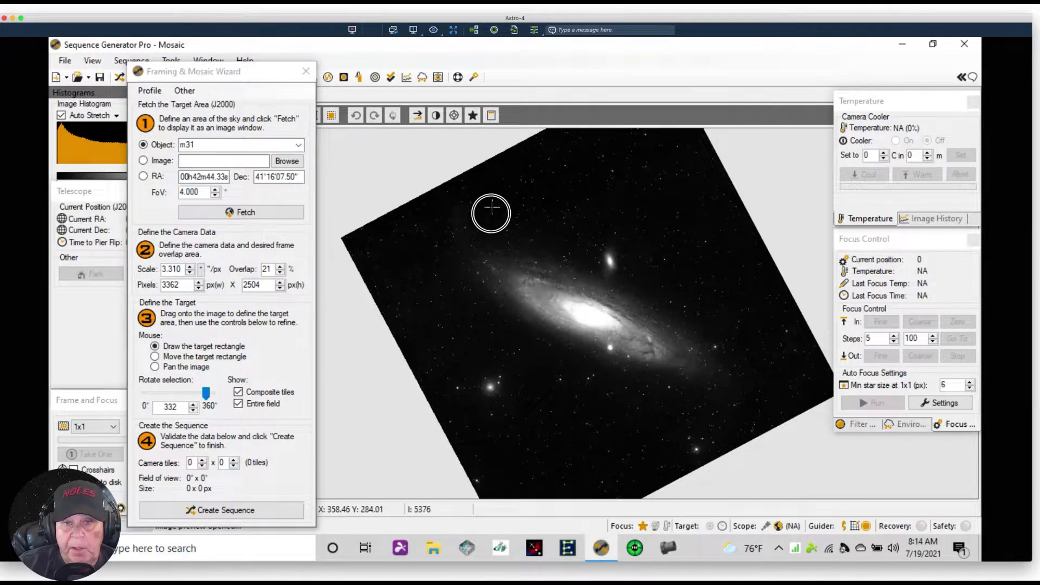
pyautogui.moveTo(479, 301); pyautogui.dragTo(701, 415)
pyautogui.moveTo(609, 320); pyautogui.dragTo(547, 280)
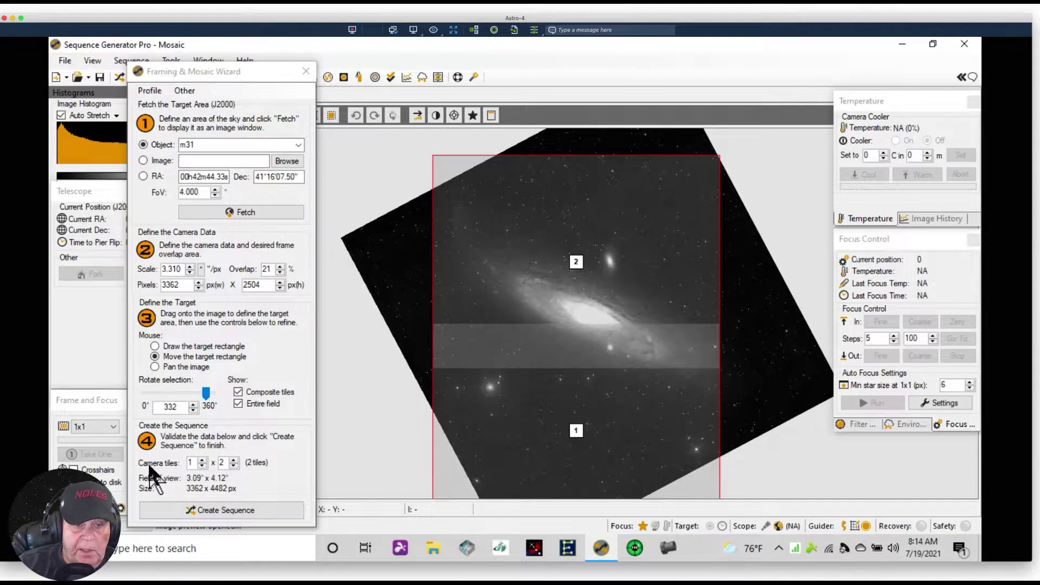
pyautogui.click(234, 465)
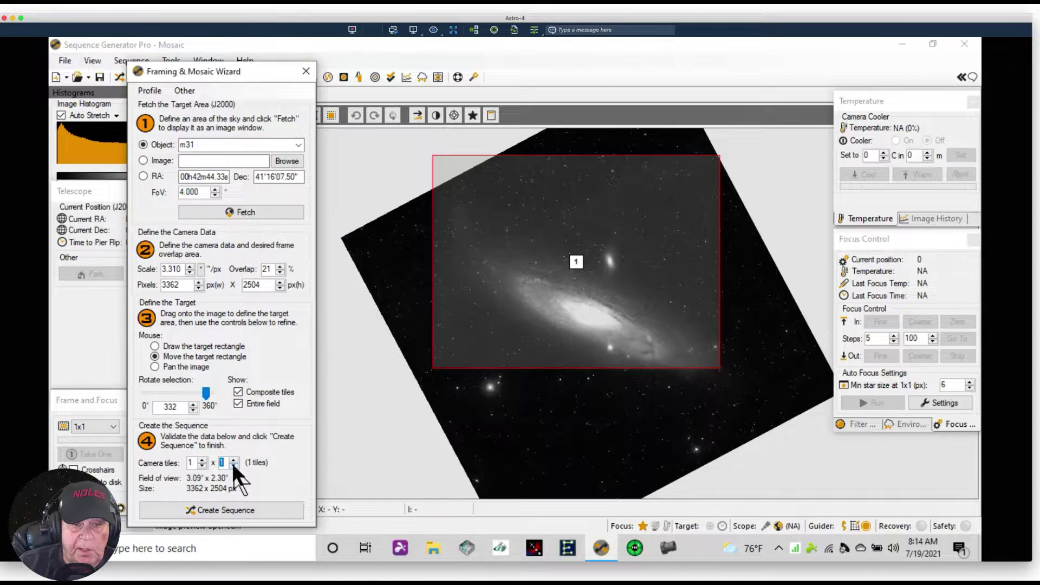
pyautogui.moveTo(559, 280); pyautogui.dragTo(572, 329)
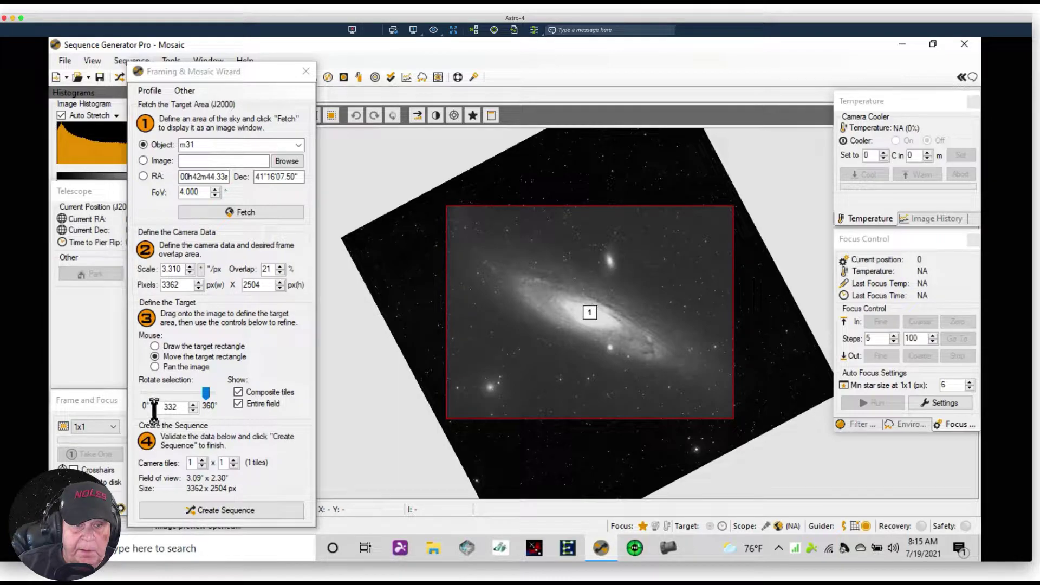
pyautogui.click(155, 347)
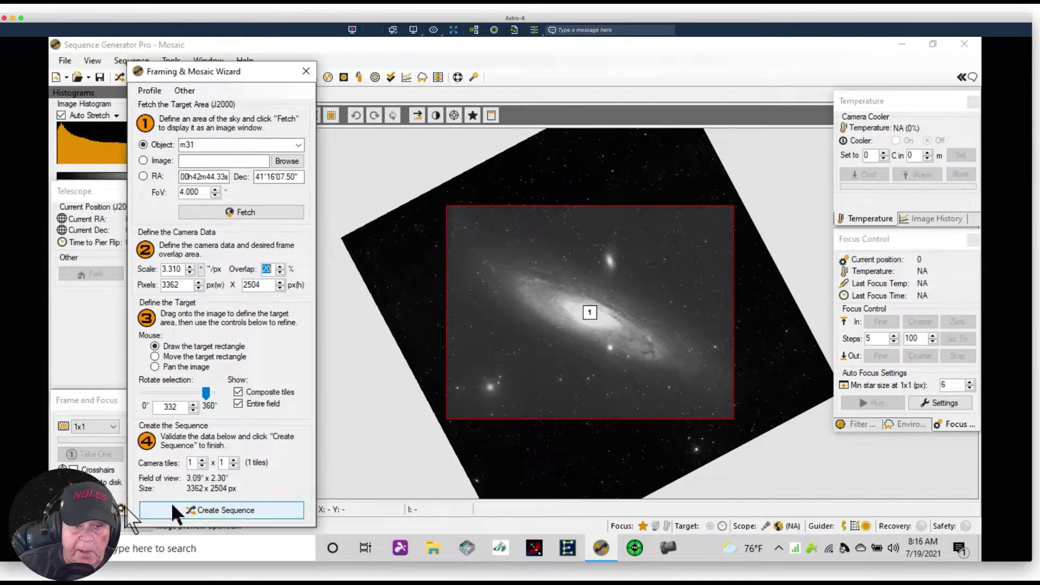
# Create target M31_Andromeda, replacing existing targets, with camera angle rotation/validation turned off
pyautogui.click(187, 510)
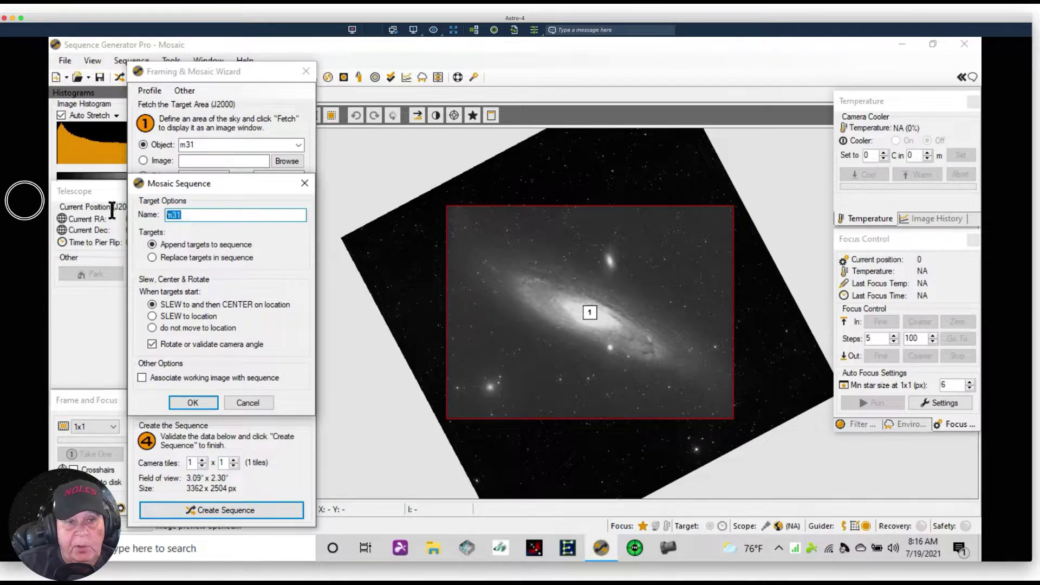
pyautogui.write('M')
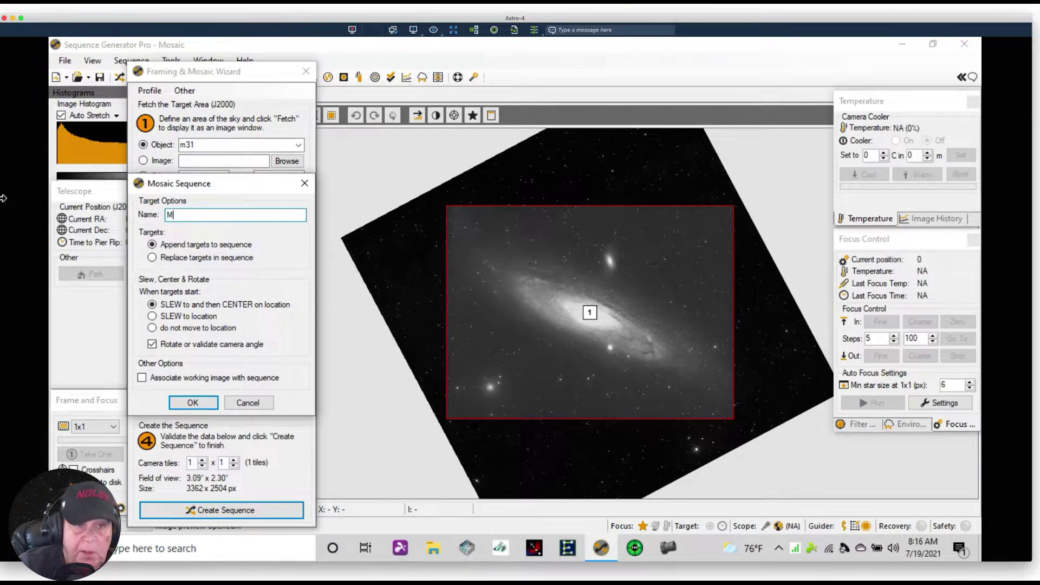
pyautogui.write('31')
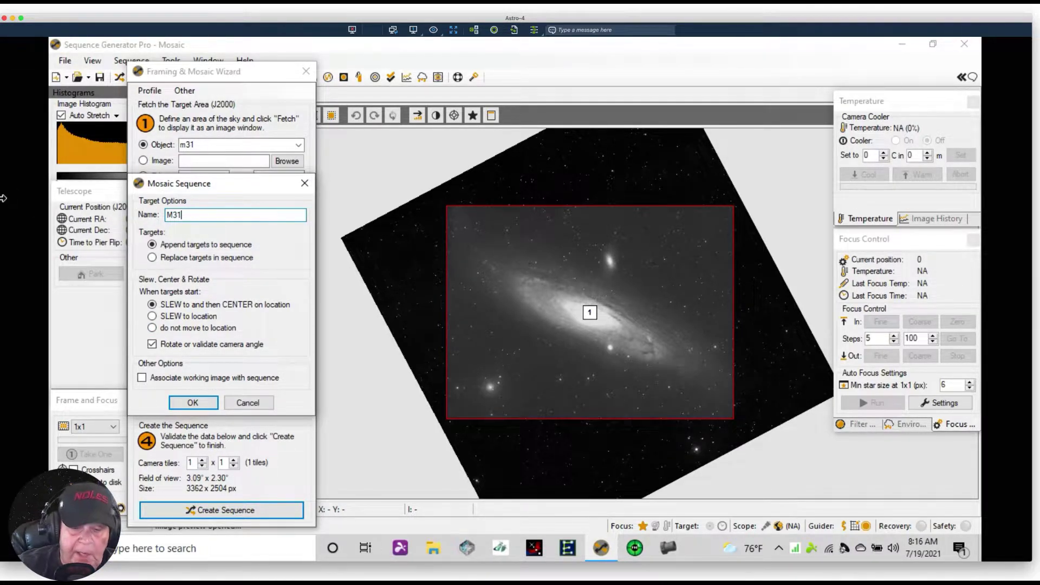
pyautogui.write('_')
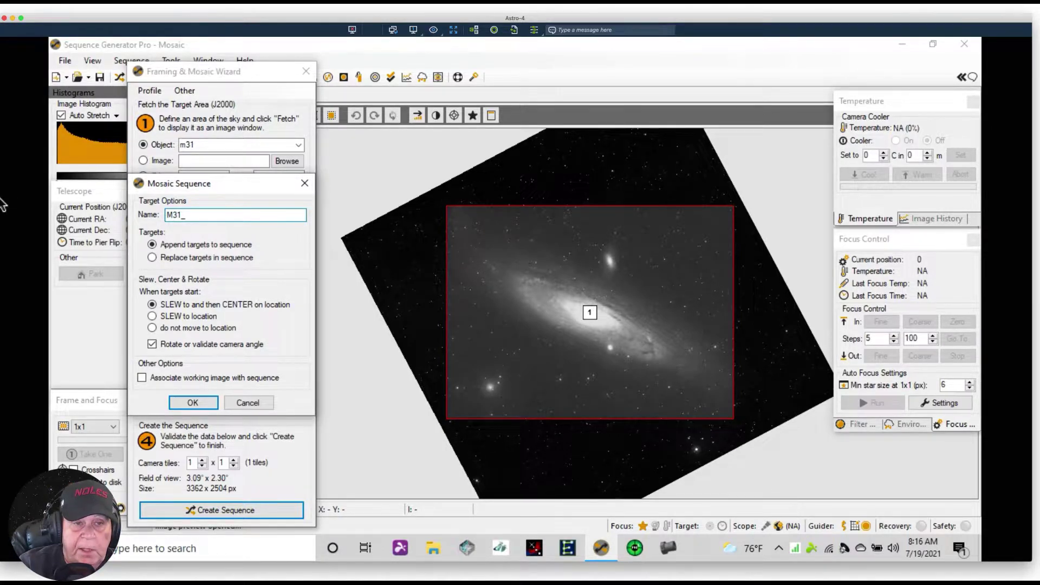
pyautogui.write('Androm')
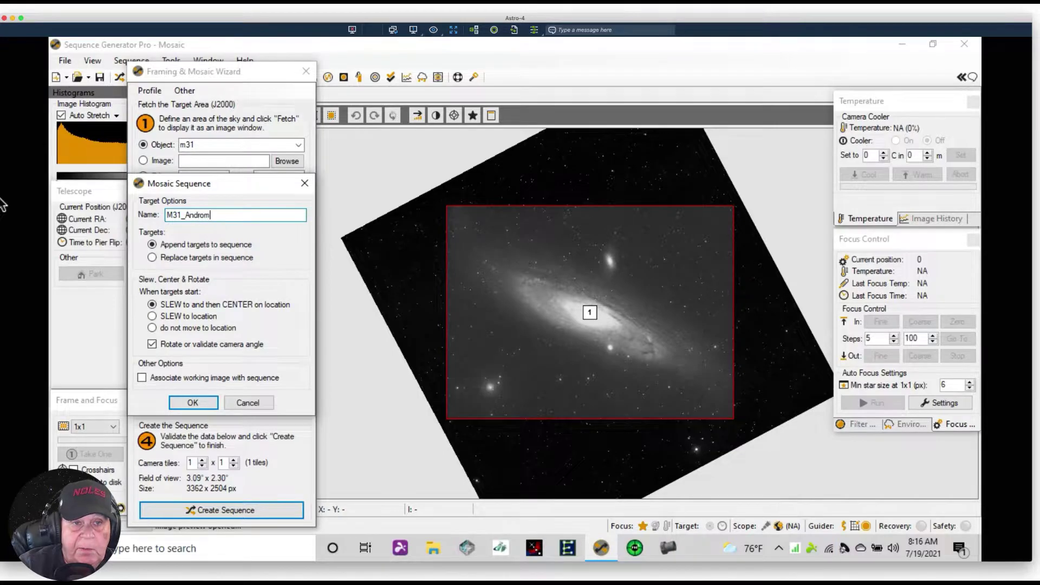
pyautogui.write('eda')
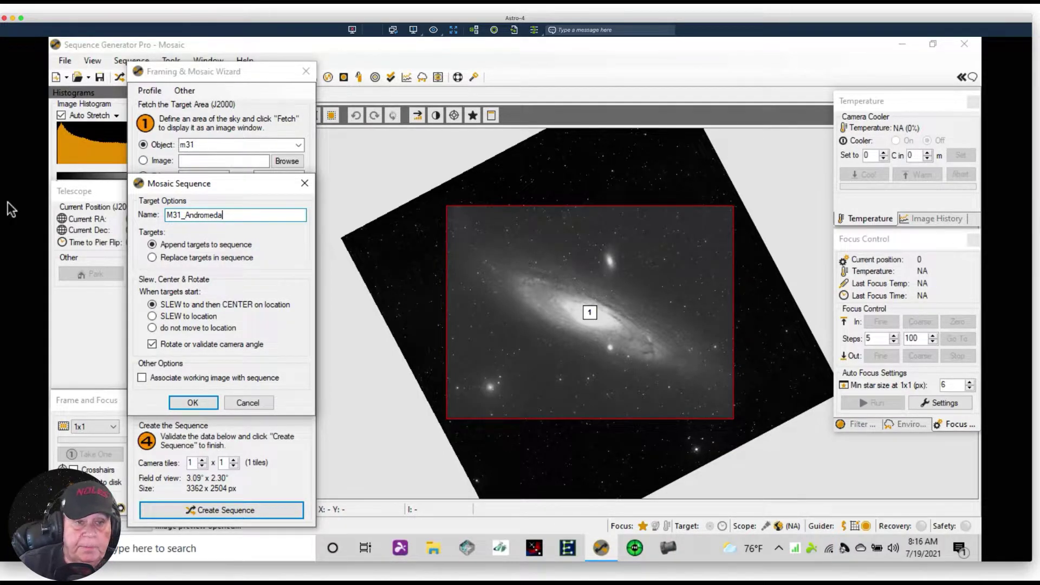
pyautogui.click(151, 257)
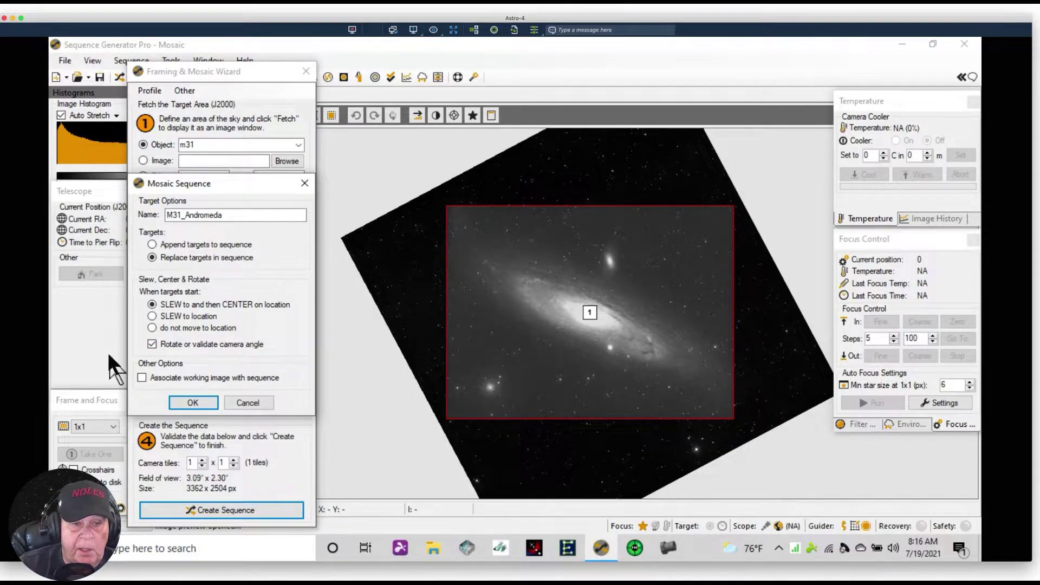
pyautogui.click(151, 344)
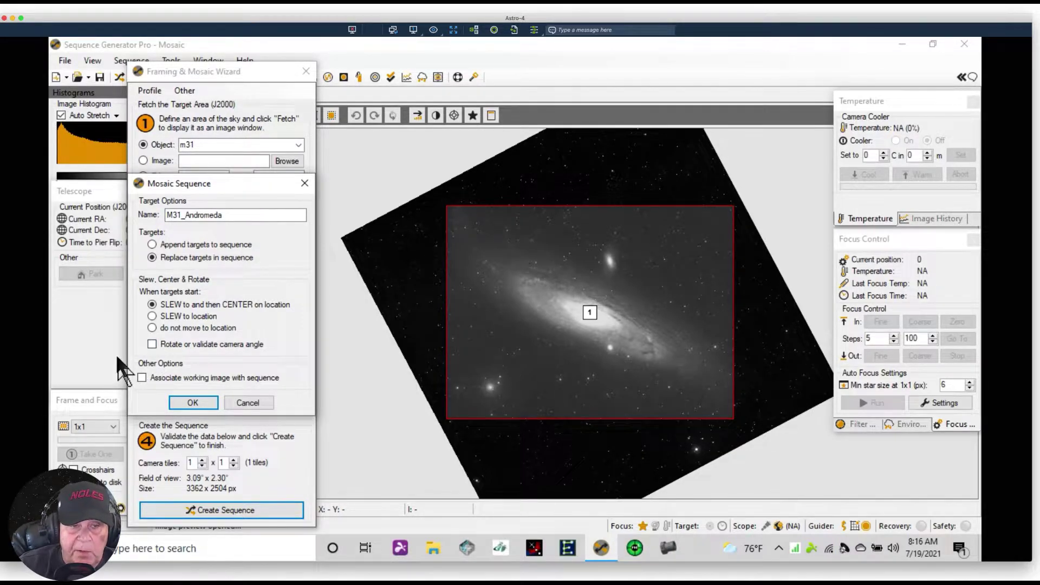
pyautogui.click(184, 402)
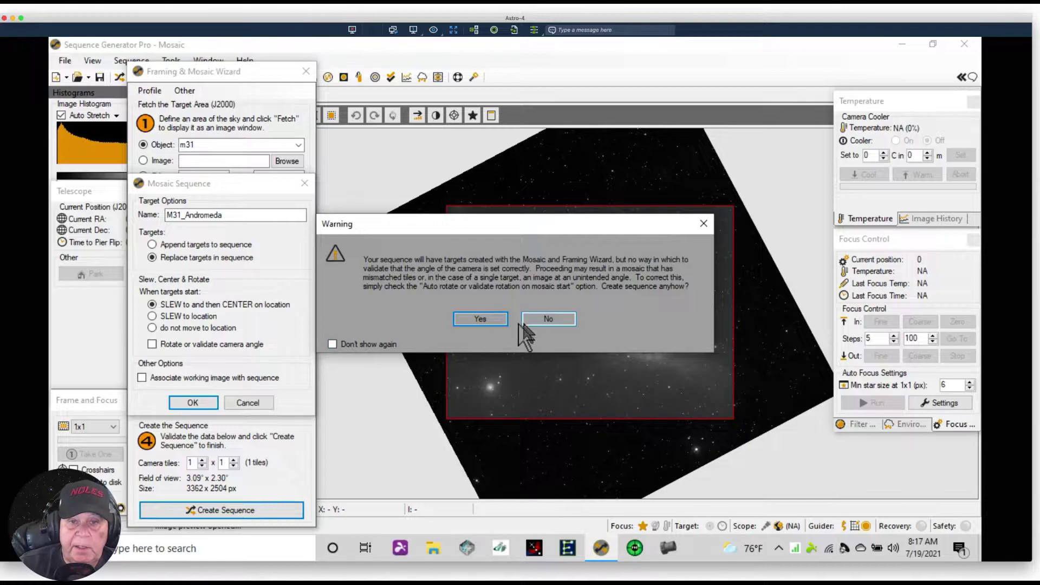
pyautogui.click(480, 319)
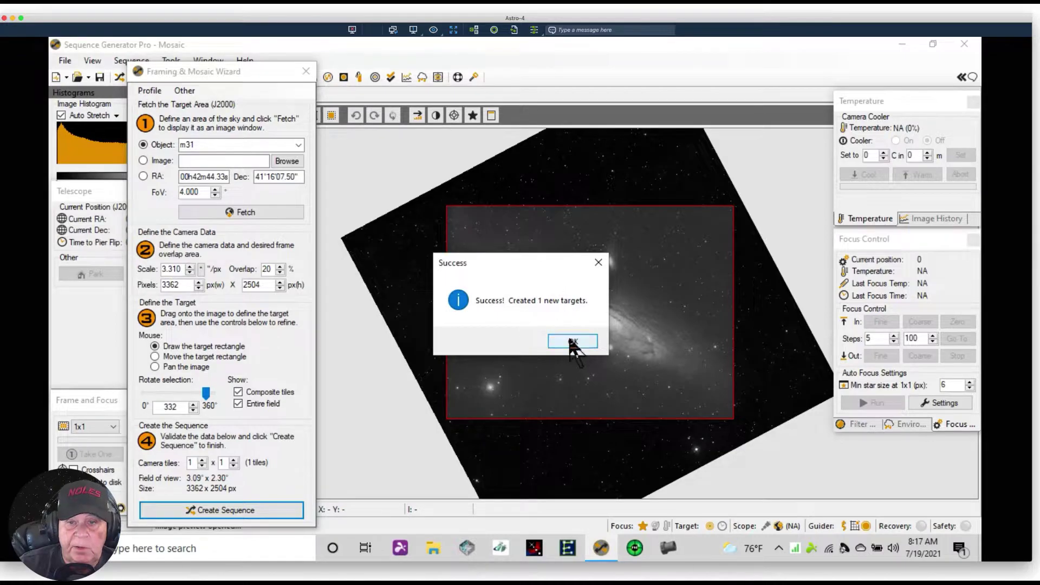
pyautogui.click(573, 340)
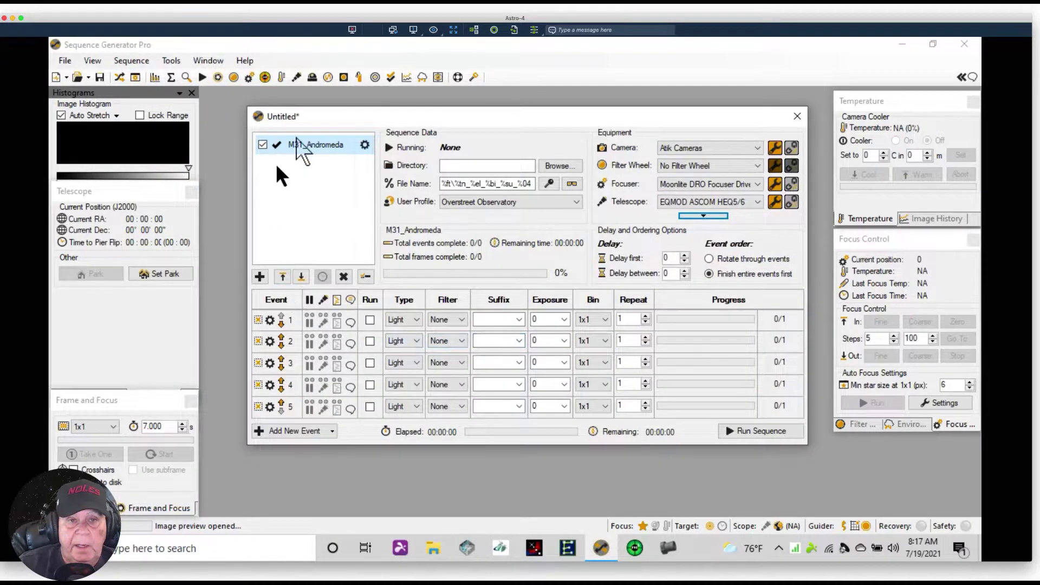
pyautogui.moveTo(317, 112); pyautogui.dragTo(303, 109)
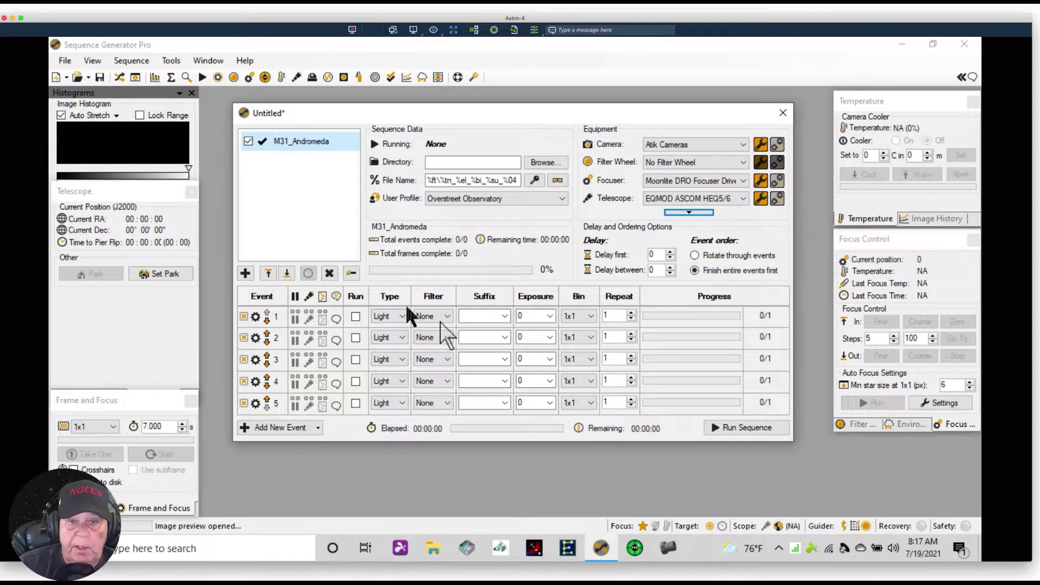
pyautogui.moveTo(341, 142)
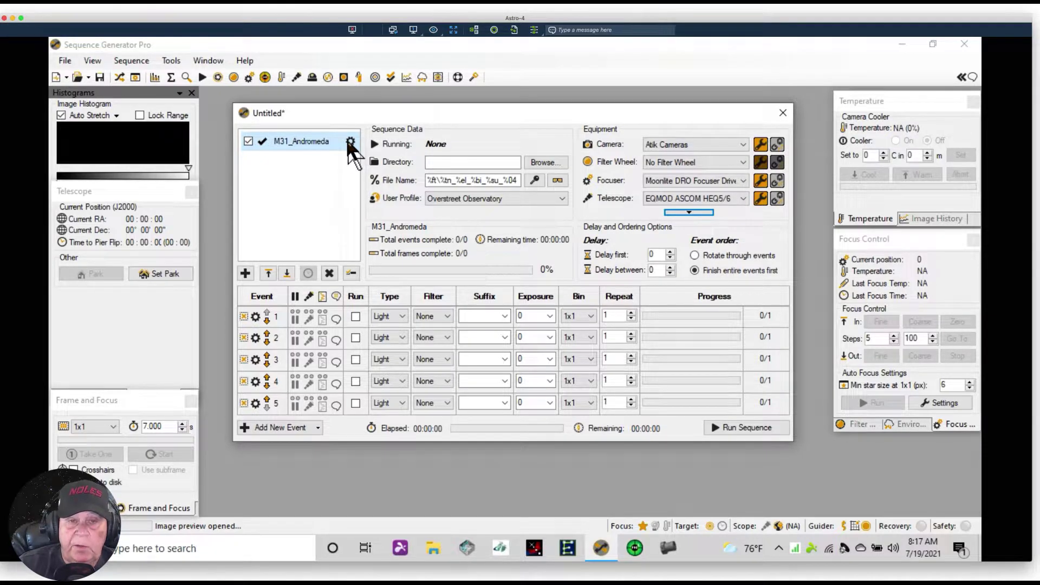
pyautogui.click(349, 142)
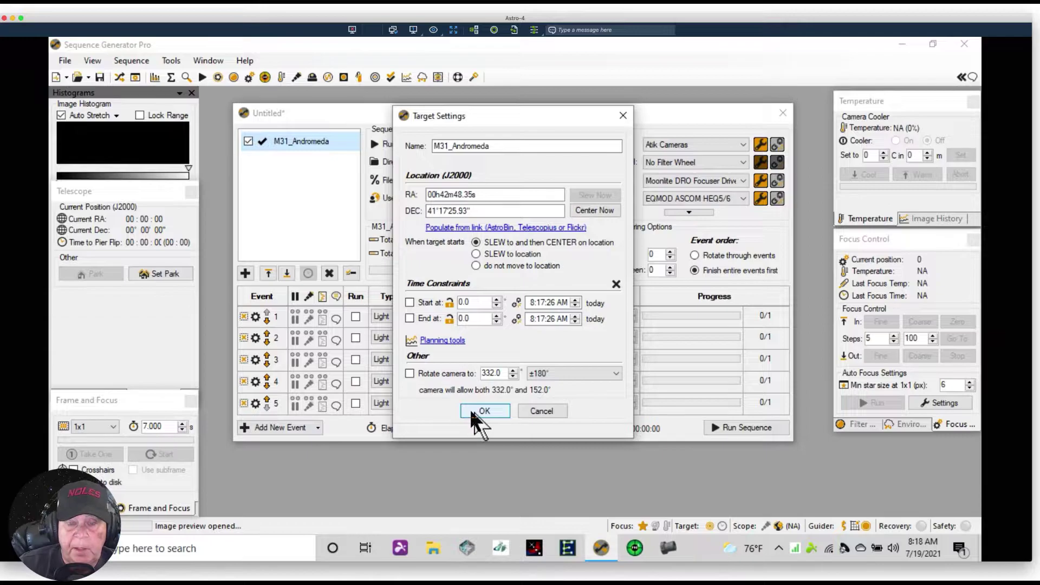
pyautogui.click(476, 410)
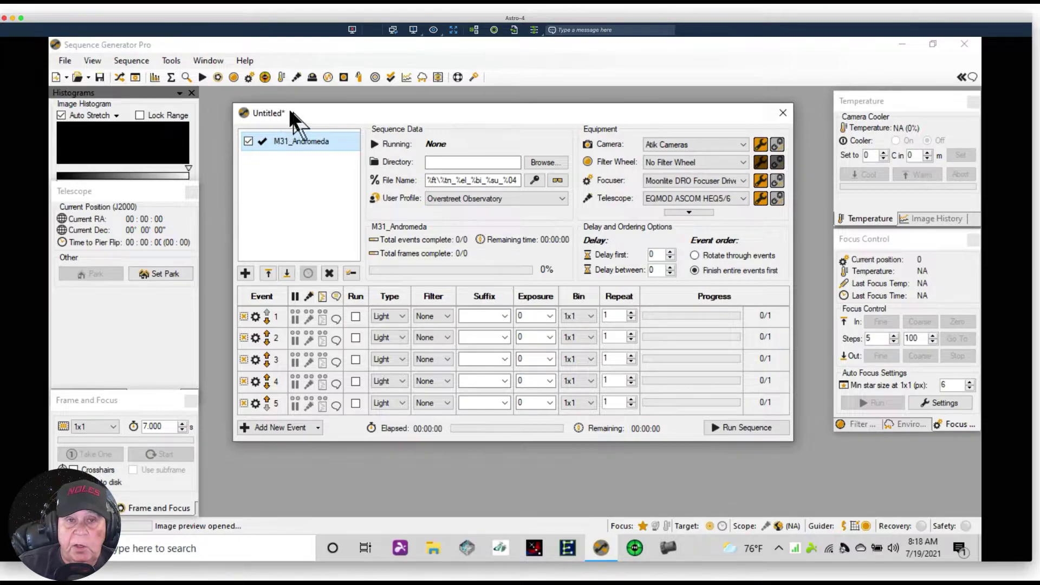
# Start a new sequence from the ASI1600MM_8-InchSCT_AtlasPro profile, discarding the current sequence's changes
pyautogui.moveTo(308, 110); pyautogui.dragTo(304, 115)
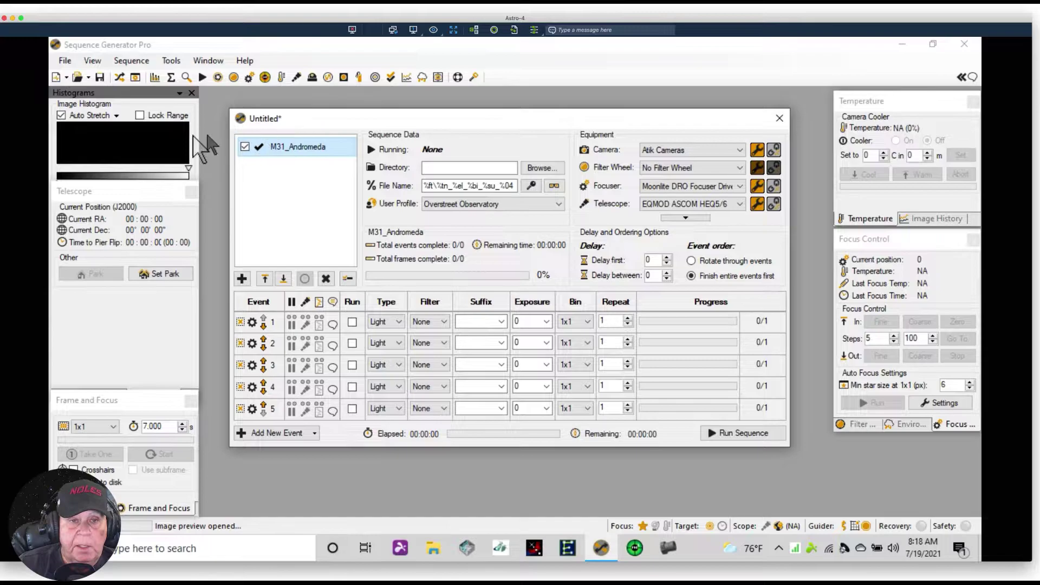
pyautogui.click(65, 61)
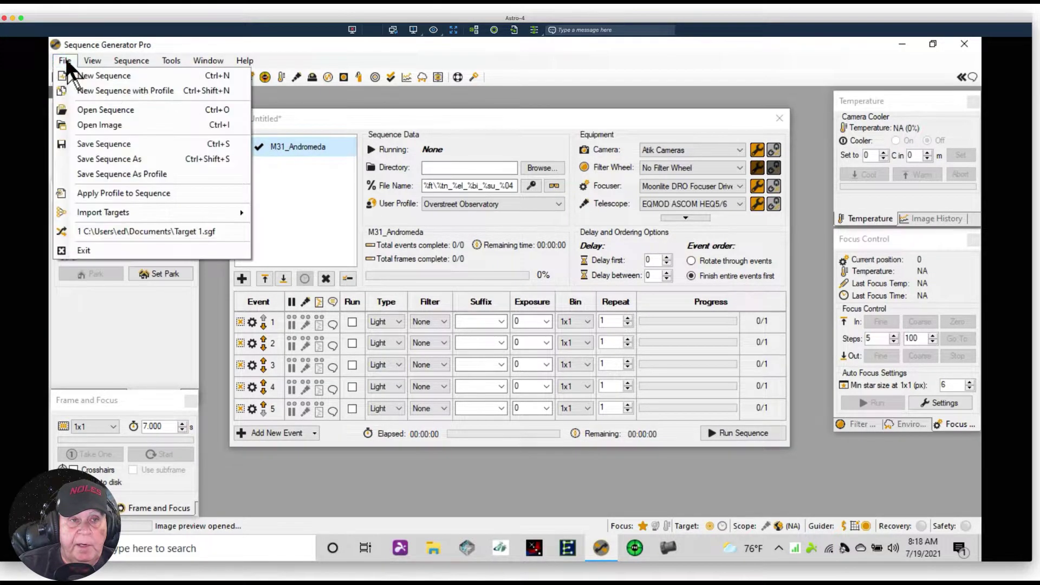
pyautogui.click(97, 91)
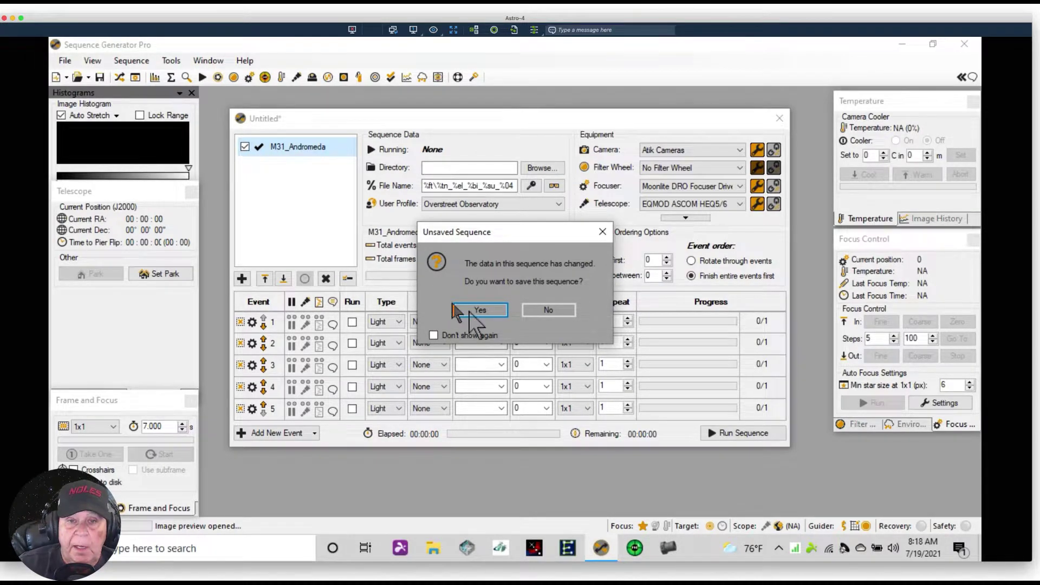
pyautogui.click(548, 309)
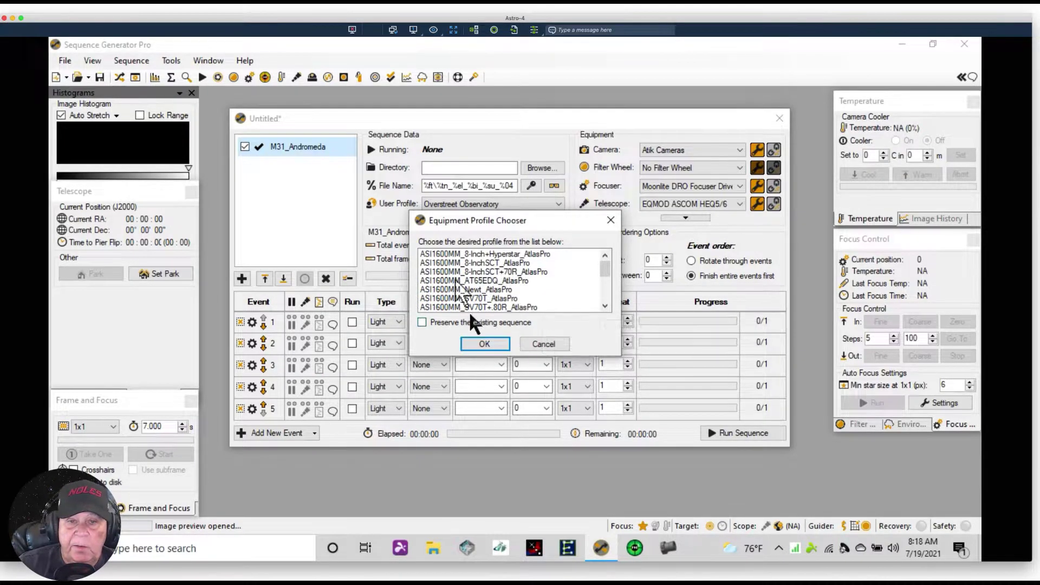
pyautogui.click(449, 264)
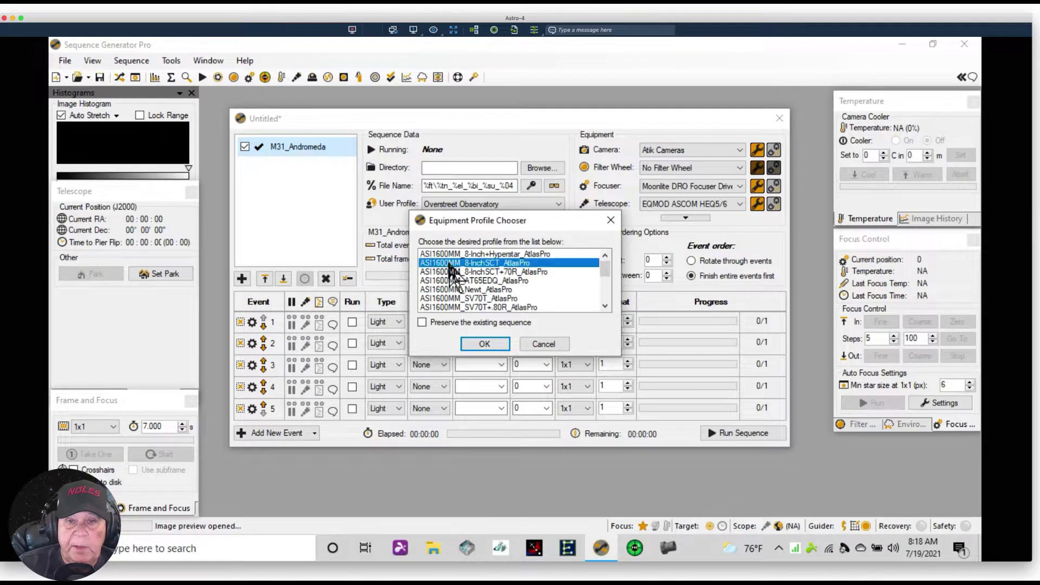
pyautogui.click(482, 344)
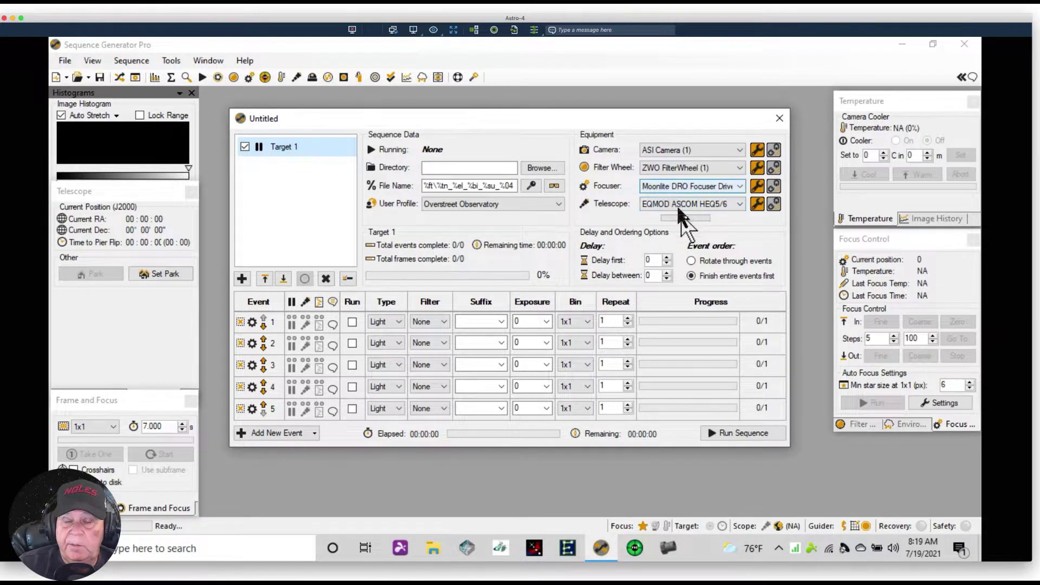
# Choose Pegasus Astro Observing Conditions as the new sequence's Environment device, then hide the extra rows
pyautogui.click(692, 219)
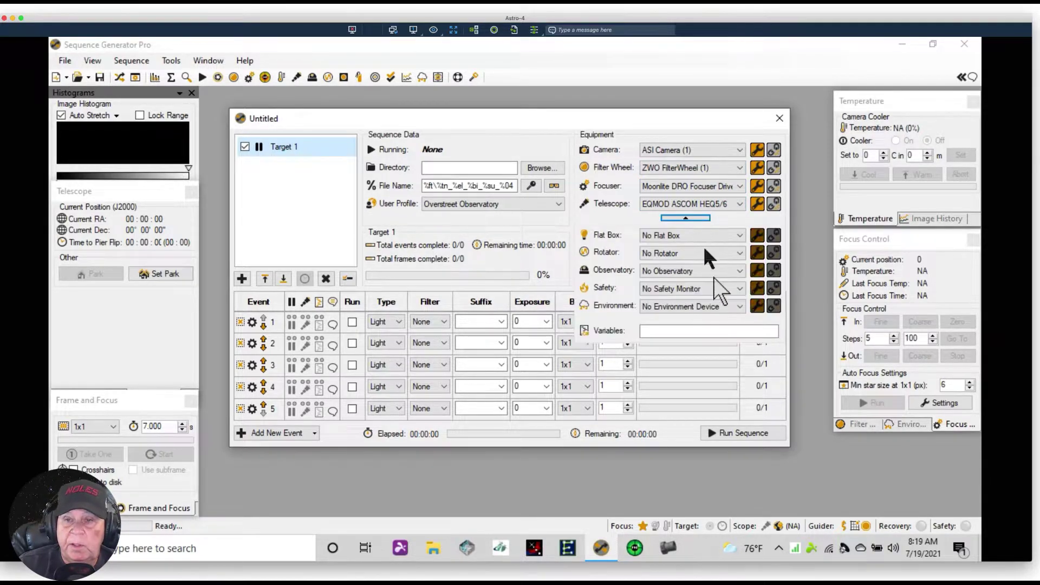
pyautogui.click(739, 305)
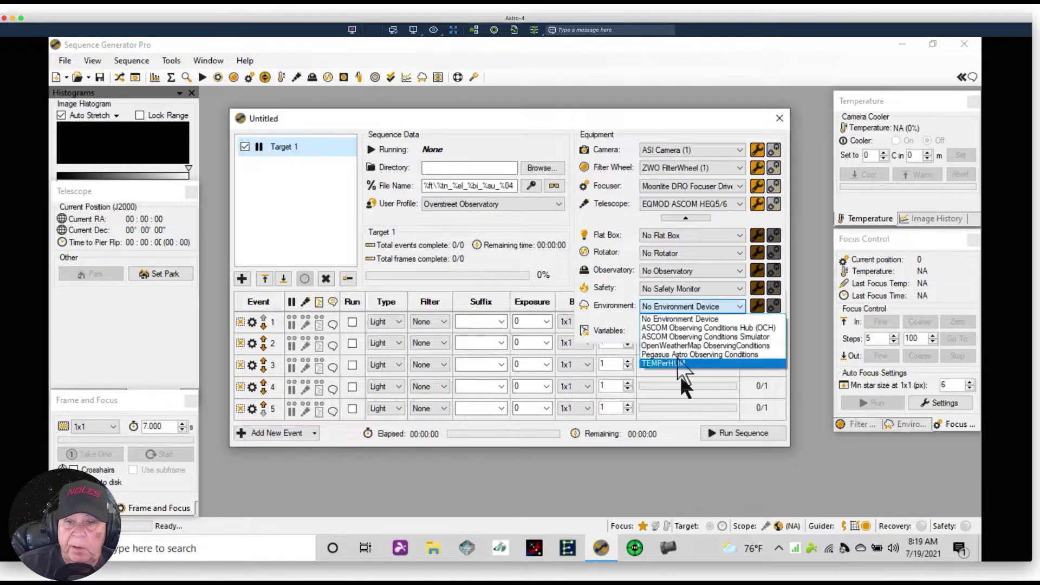
pyautogui.click(674, 354)
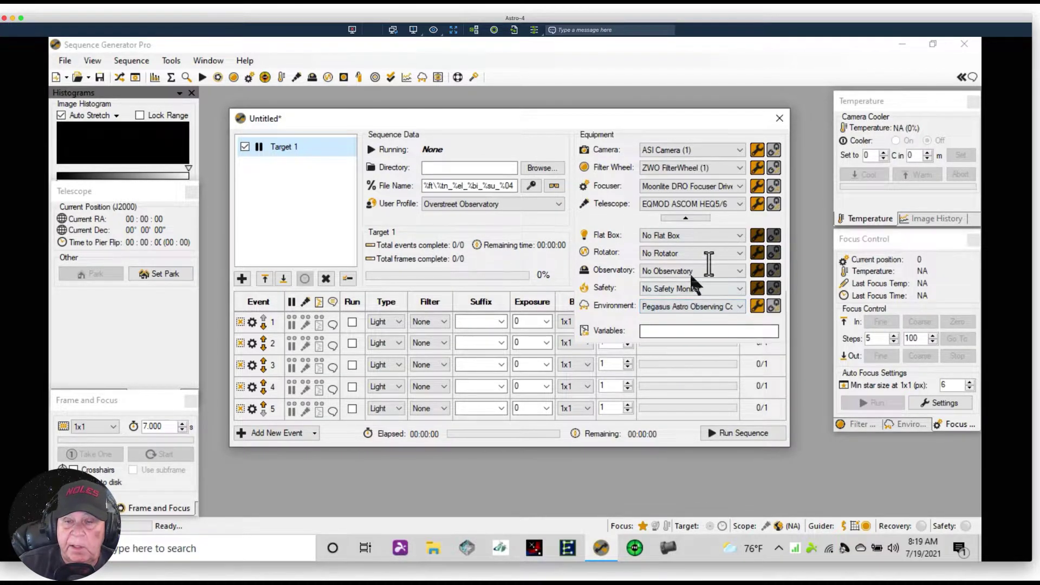
pyautogui.click(683, 217)
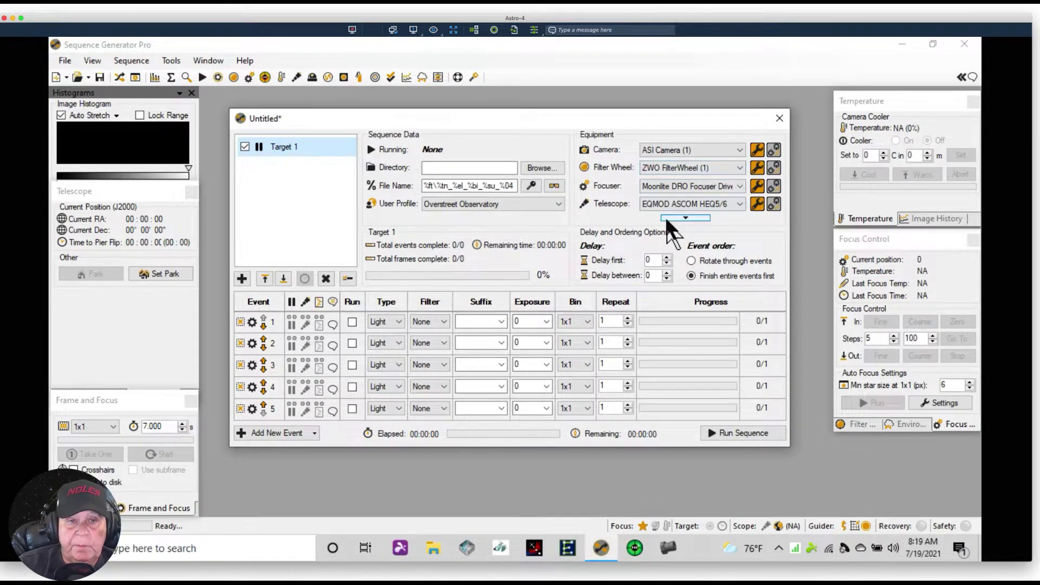
# In the Framing & Mosaic Wizard, fetch the M31 image at 0.390"/px and close the sequence window
pyautogui.click(171, 61)
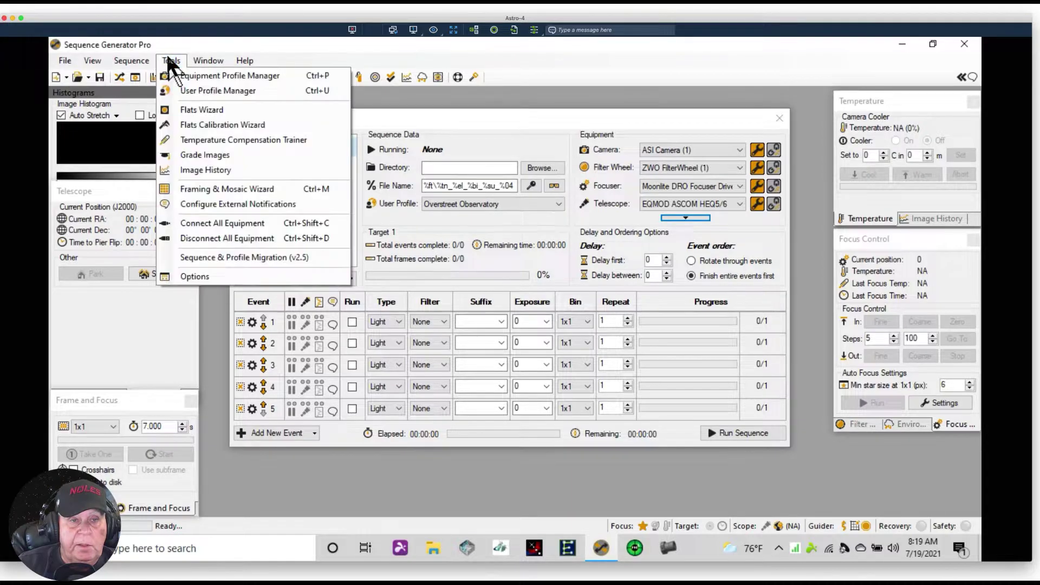
pyautogui.click(188, 190)
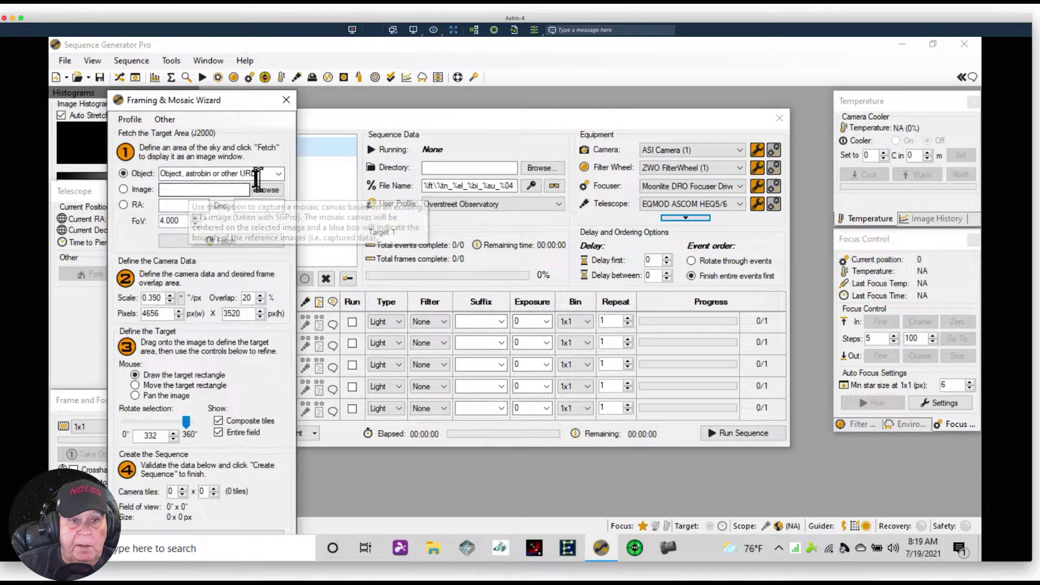
pyautogui.click(168, 173)
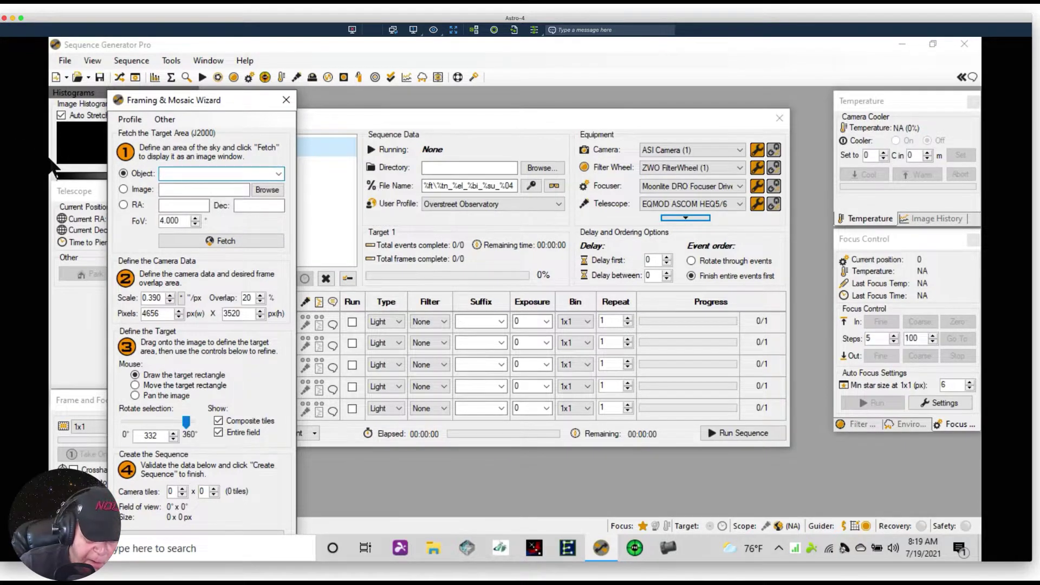
pyautogui.write('M31')
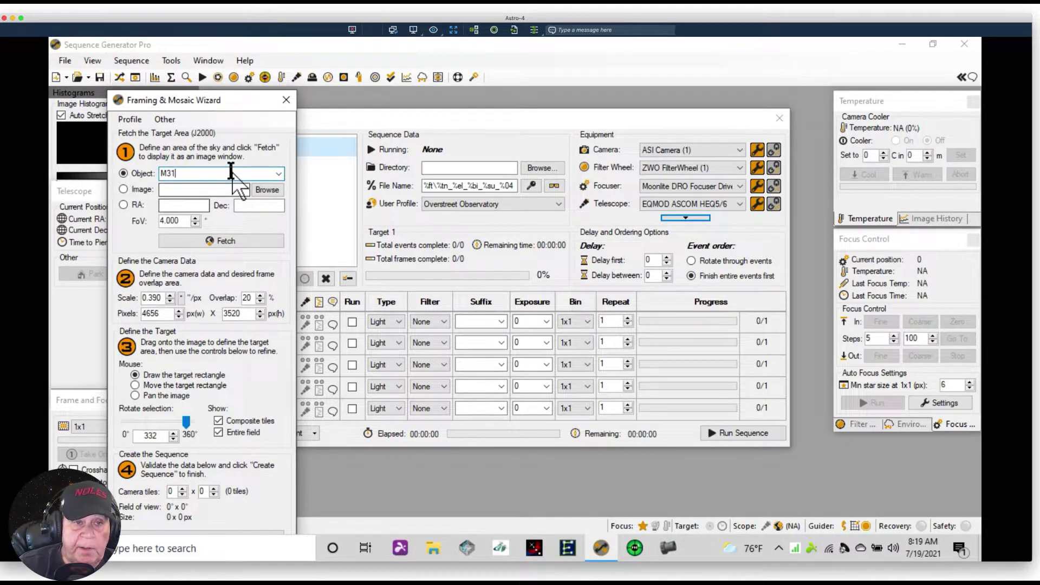
pyautogui.click(201, 241)
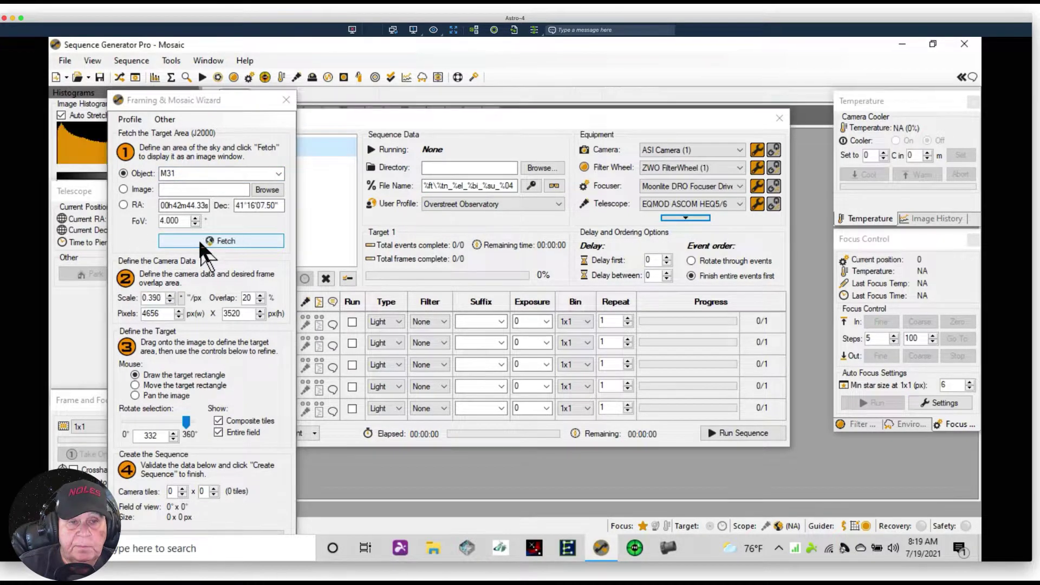
pyautogui.click(120, 78)
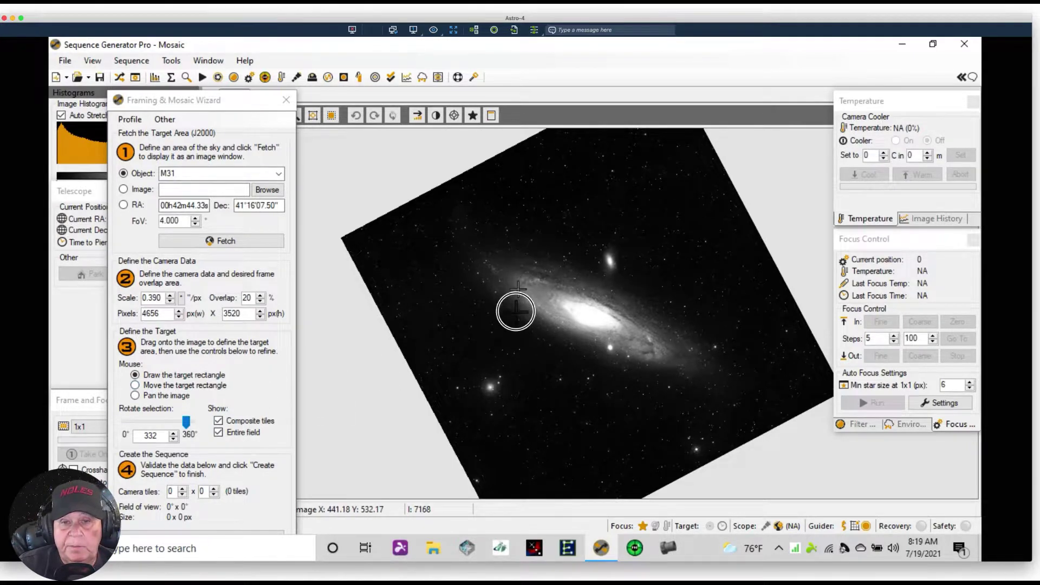
# Outline a target rectangle on M31 and enlarge the mosaic grid to 6 x 6, 36 tiles
pyautogui.moveTo(560, 340); pyautogui.dragTo(597, 347)
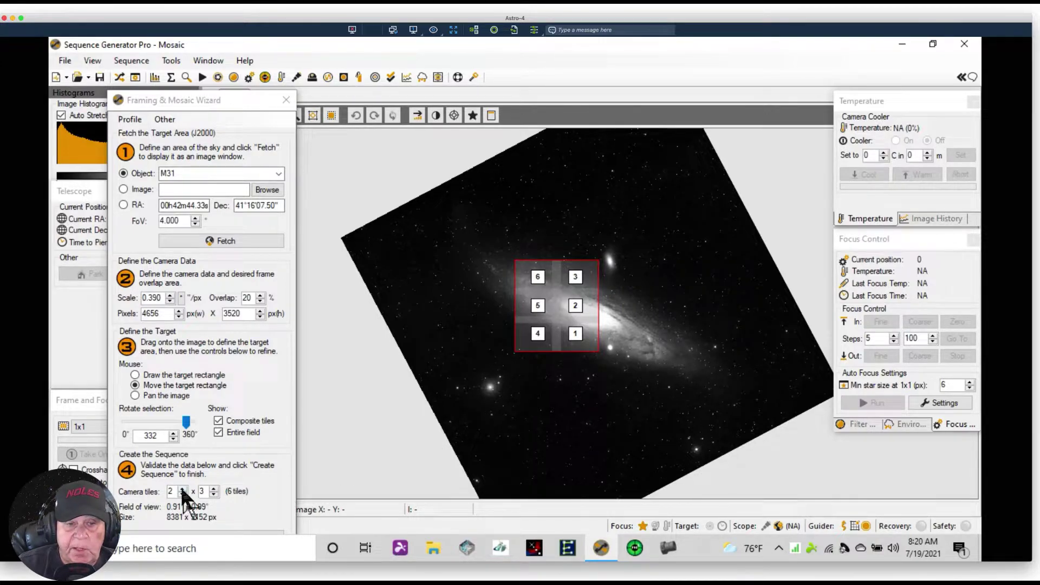
pyautogui.click(183, 489)
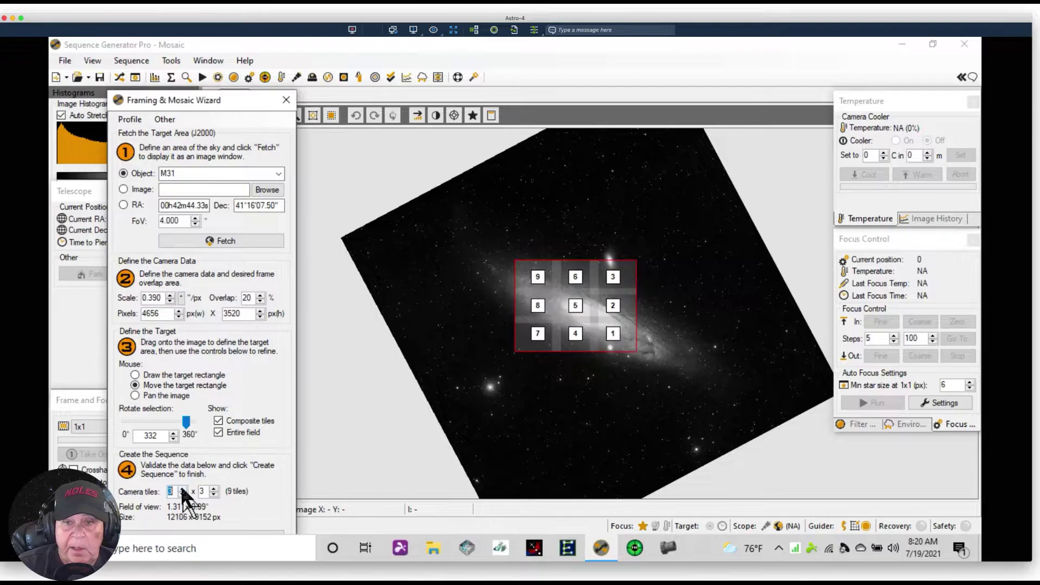
pyautogui.click(182, 489)
pyautogui.click(183, 489)
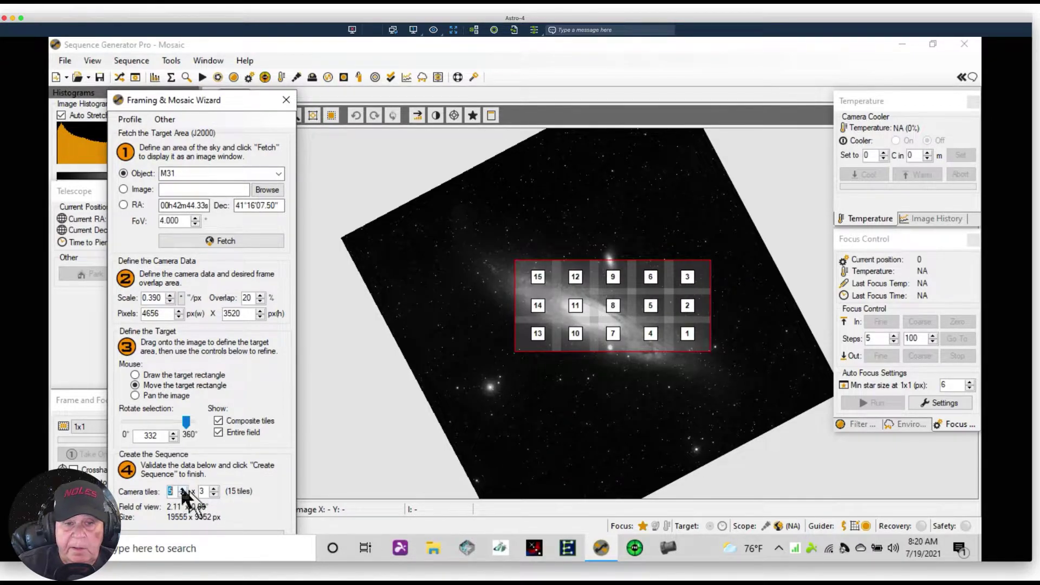
pyautogui.click(213, 488)
pyautogui.click(213, 487)
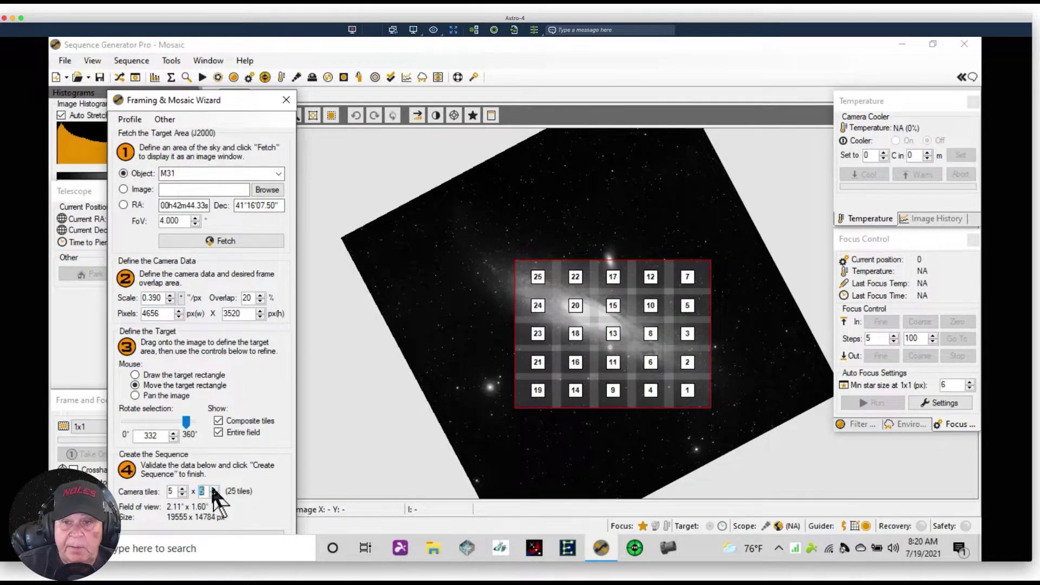
pyautogui.click(213, 489)
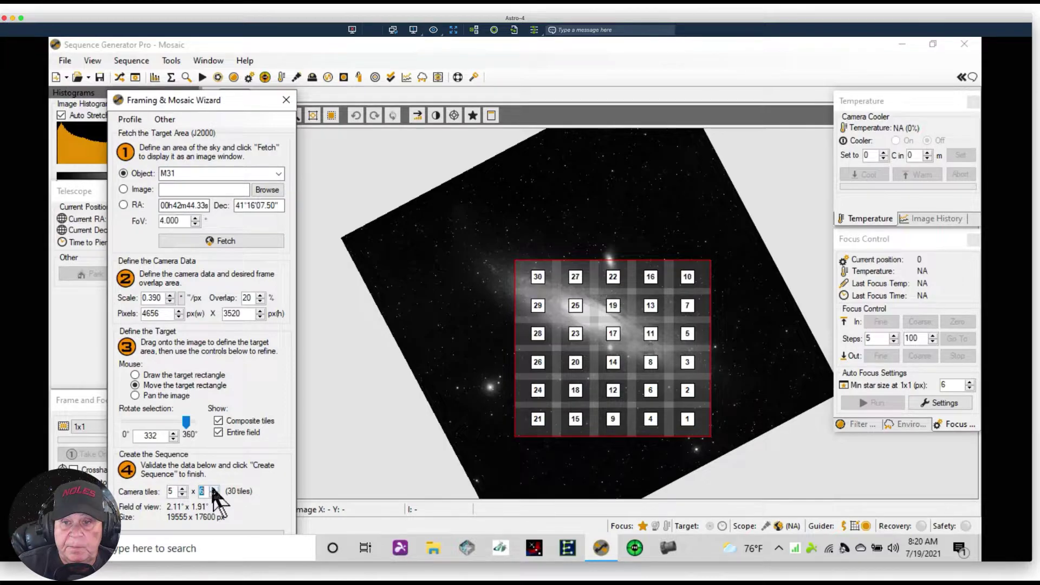
pyautogui.click(180, 488)
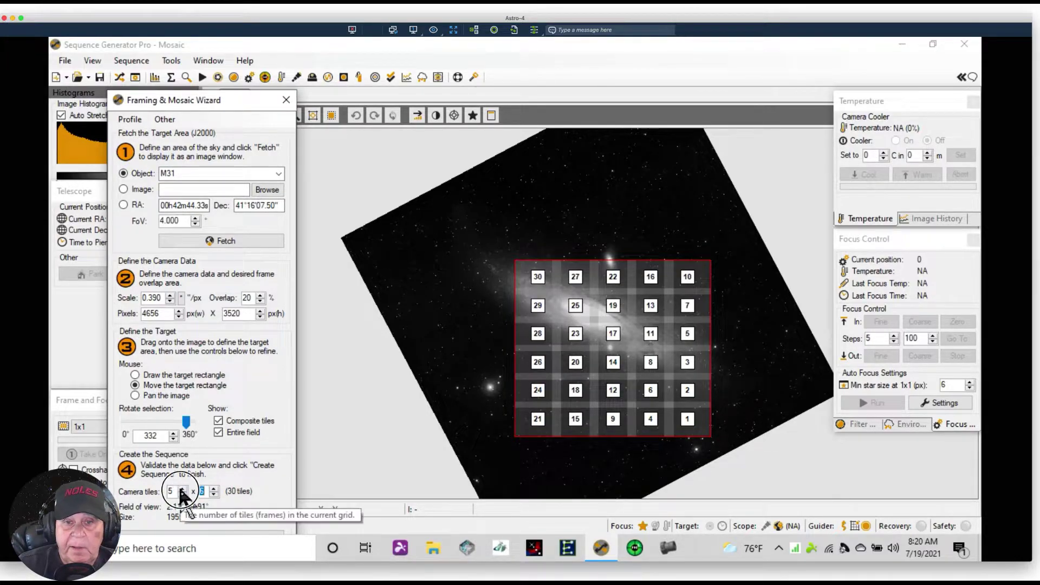
# Drag the 36-tile mosaic rectangle up and left to centre it on M31's core
pyautogui.moveTo(612, 386); pyautogui.dragTo(568, 349)
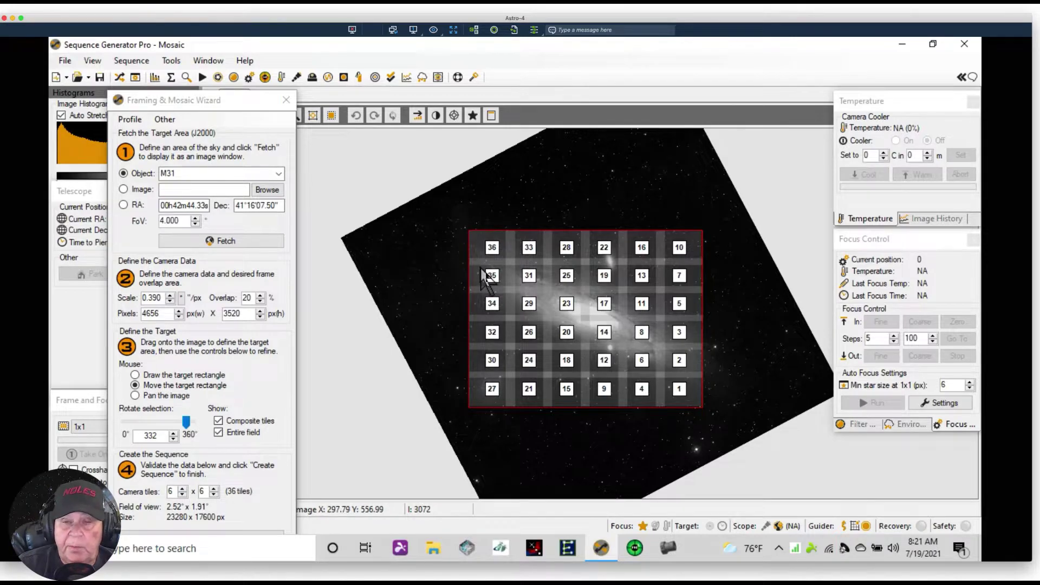
# Try lower and then higher tile overlap values on the mosaic
pyautogui.click(260, 301)
pyautogui.click(260, 300)
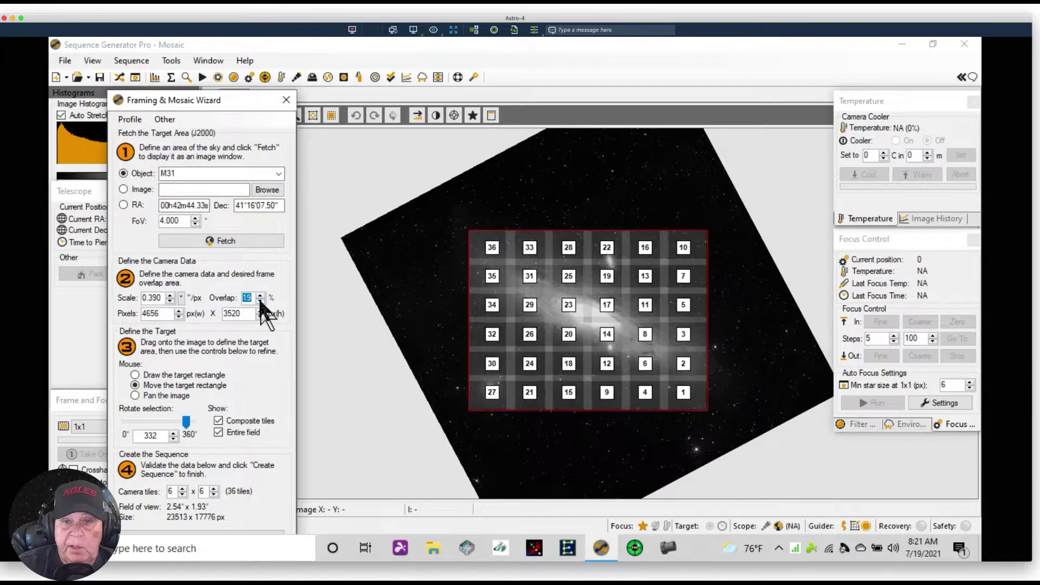
pyautogui.click(260, 301)
pyautogui.click(260, 300)
pyautogui.click(260, 300)
pyautogui.click(260, 300)
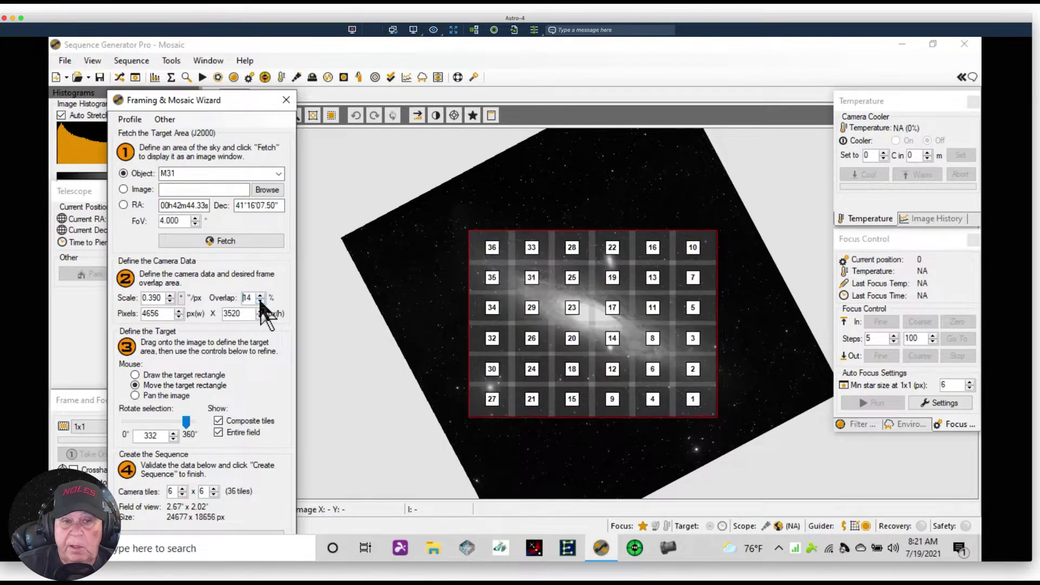
pyautogui.click(260, 300)
pyautogui.click(260, 300)
pyautogui.click(260, 301)
pyautogui.click(260, 301)
pyautogui.click(260, 301)
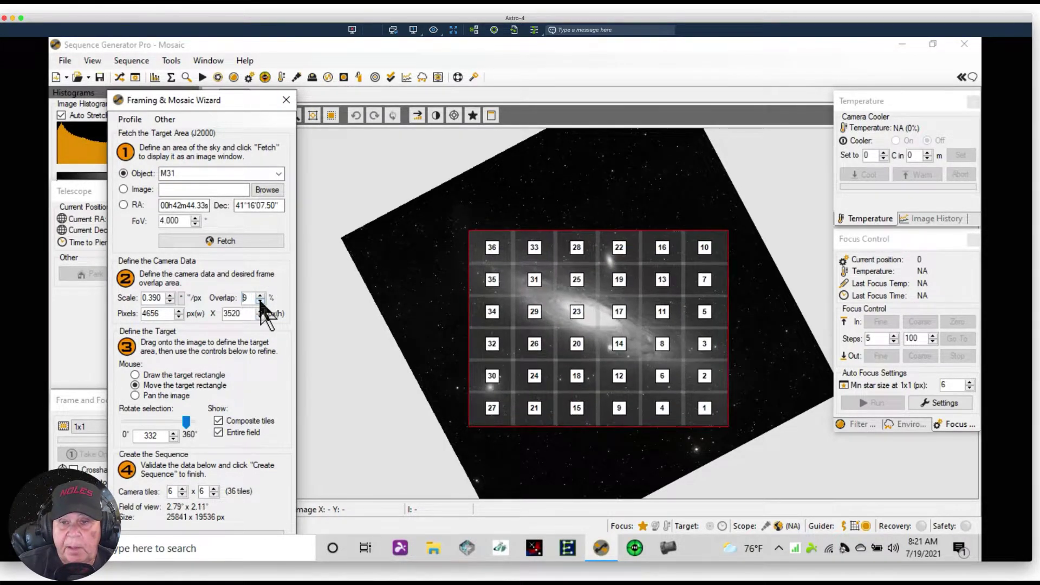
pyautogui.click(260, 301)
pyautogui.click(259, 295)
pyautogui.click(258, 295)
pyautogui.click(259, 295)
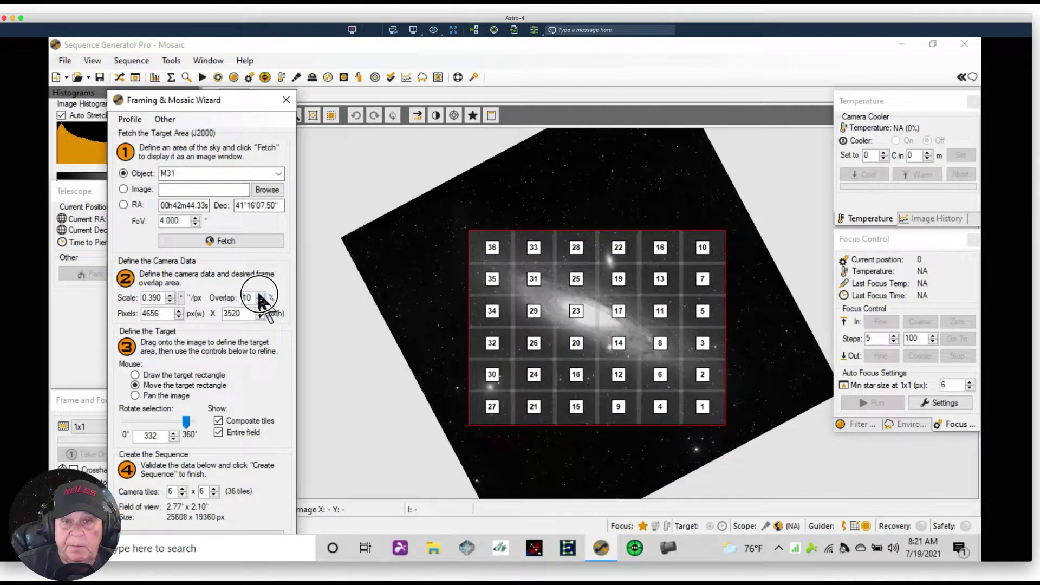
pyautogui.click(259, 295)
pyautogui.click(259, 295)
pyautogui.click(259, 295)
pyautogui.click(259, 295)
pyautogui.click(259, 295)
pyautogui.click(259, 295)
pyautogui.click(259, 295)
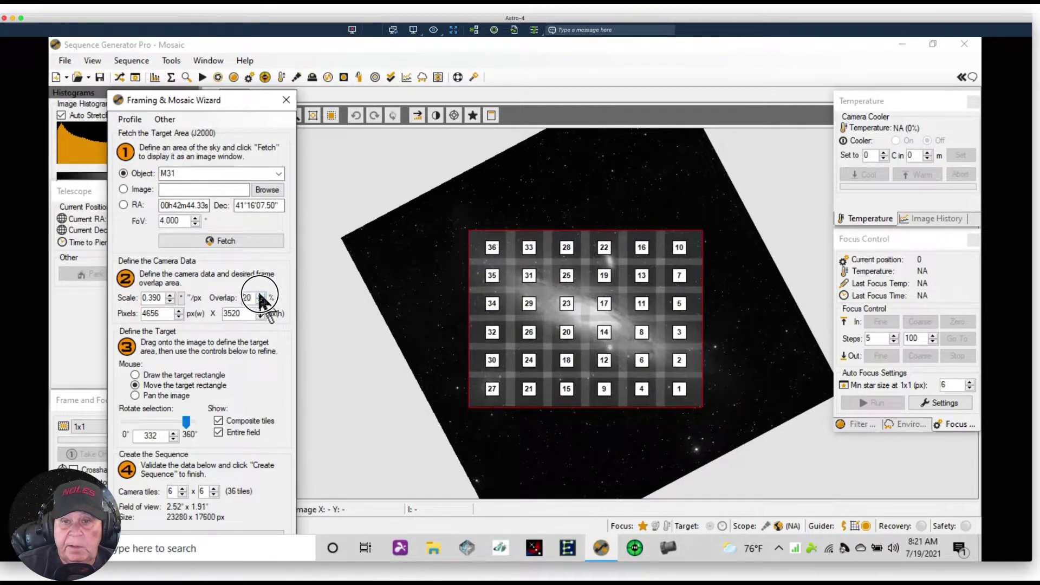
pyautogui.click(259, 294)
pyautogui.click(259, 295)
pyautogui.click(259, 295)
pyautogui.click(259, 295)
pyautogui.click(258, 295)
pyautogui.click(259, 295)
pyautogui.click(259, 295)
pyautogui.click(259, 295)
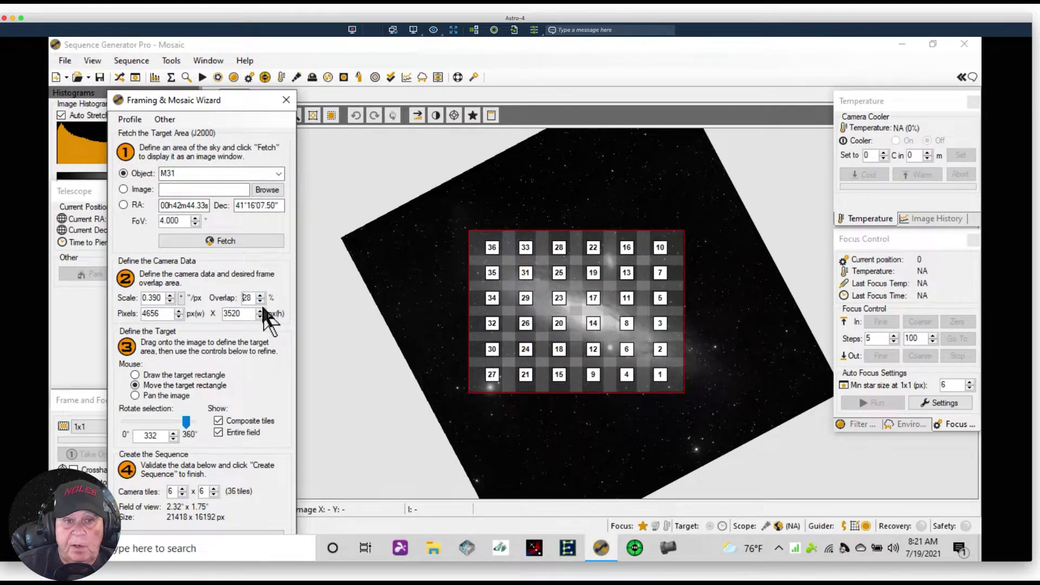
# Return the tile overlap to 20% and move the wizard up to reveal its lower part
pyautogui.click(261, 300)
pyautogui.click(260, 301)
pyautogui.click(260, 301)
pyautogui.click(261, 301)
pyautogui.click(260, 301)
pyautogui.click(260, 301)
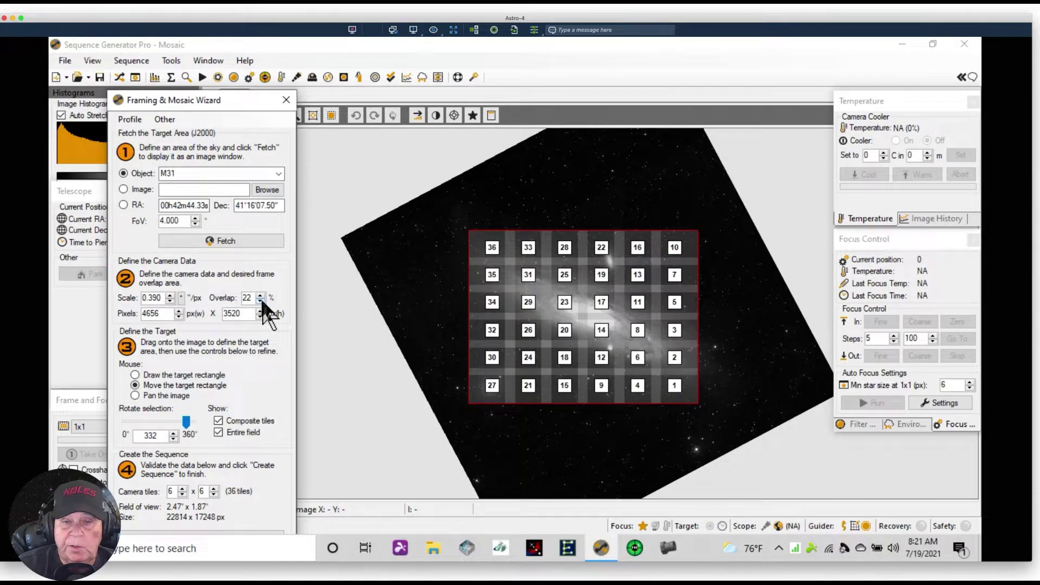
pyautogui.click(260, 301)
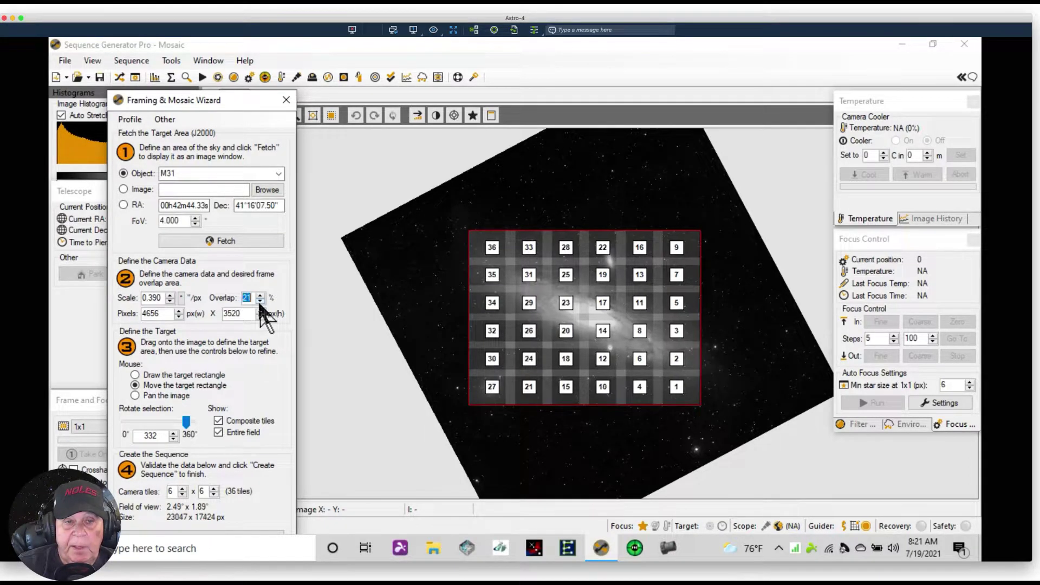
pyautogui.click(261, 301)
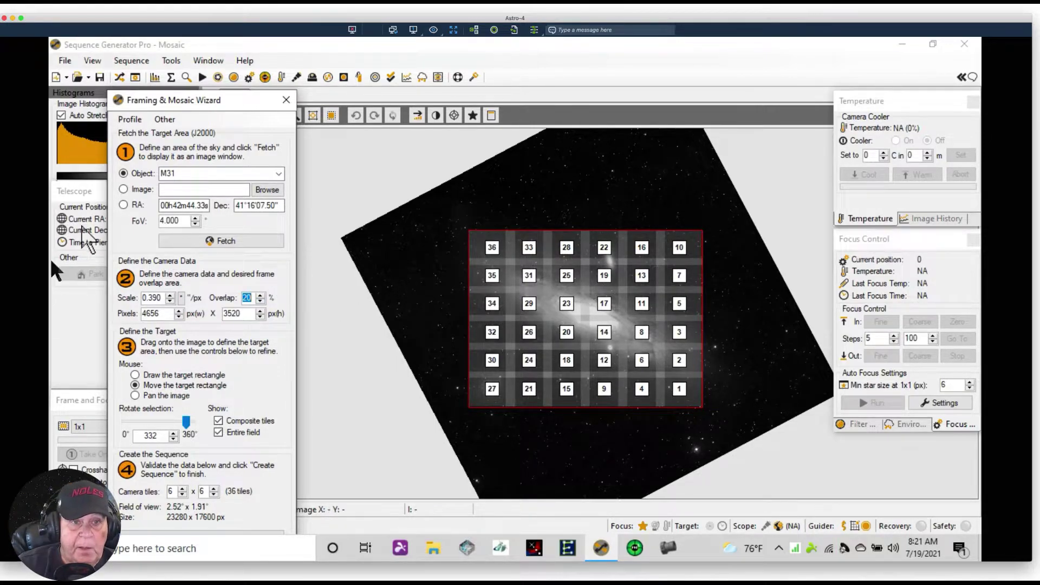
pyautogui.moveTo(195, 102); pyautogui.dragTo(170, 46)
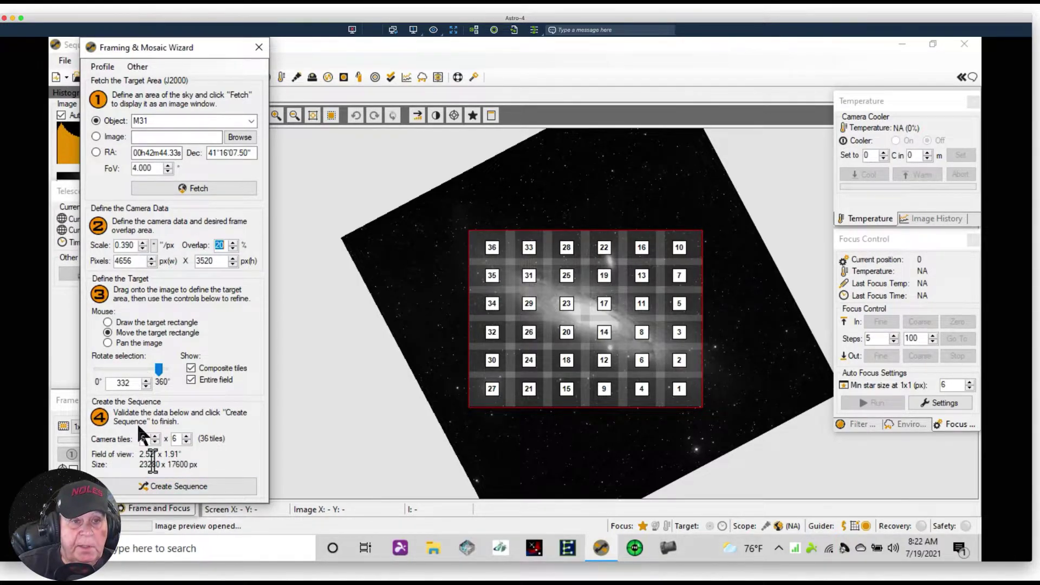
# Create the sequence by replacing targets, with camera-angle rotation off and targets named 'M31 Andromeda Galaxy Vixen'
pyautogui.click(150, 482)
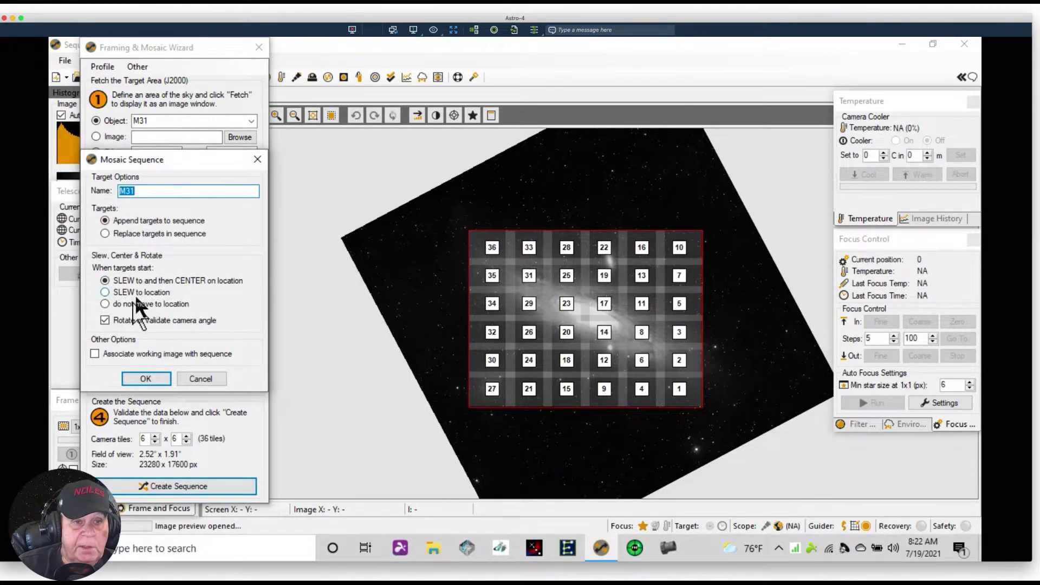
pyautogui.click(103, 232)
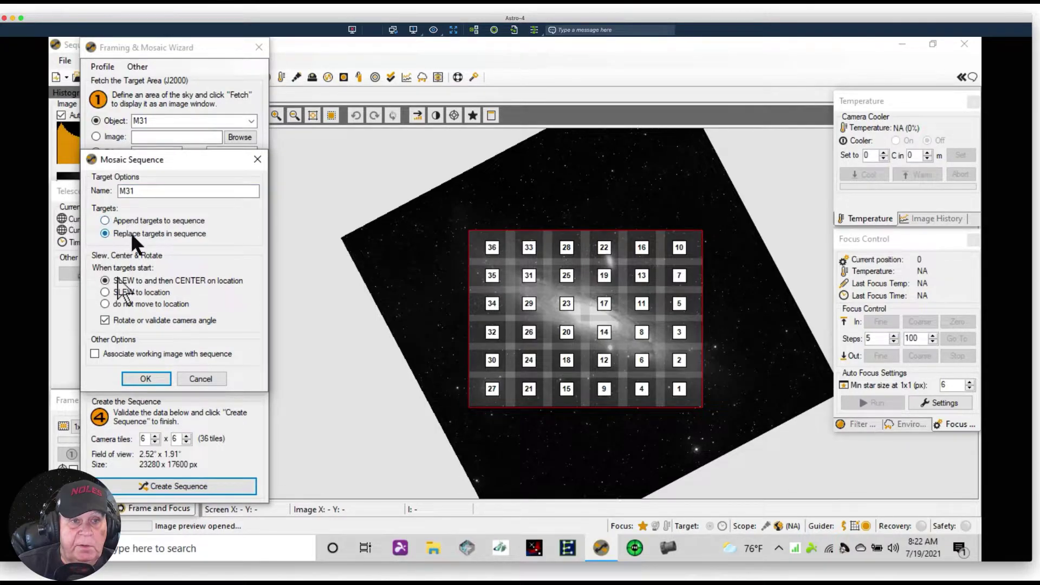
pyautogui.click(105, 320)
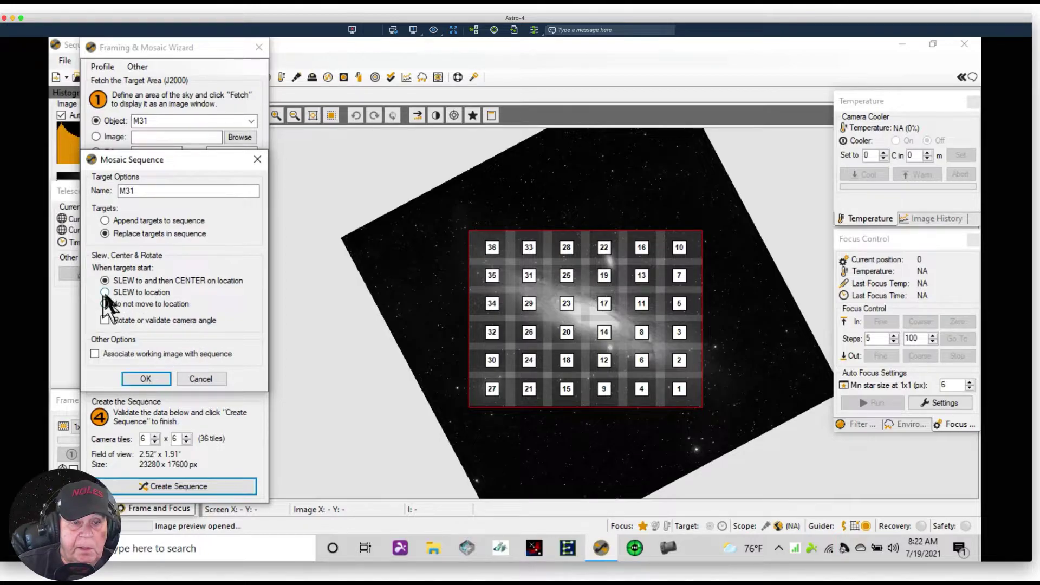
pyautogui.click(147, 191)
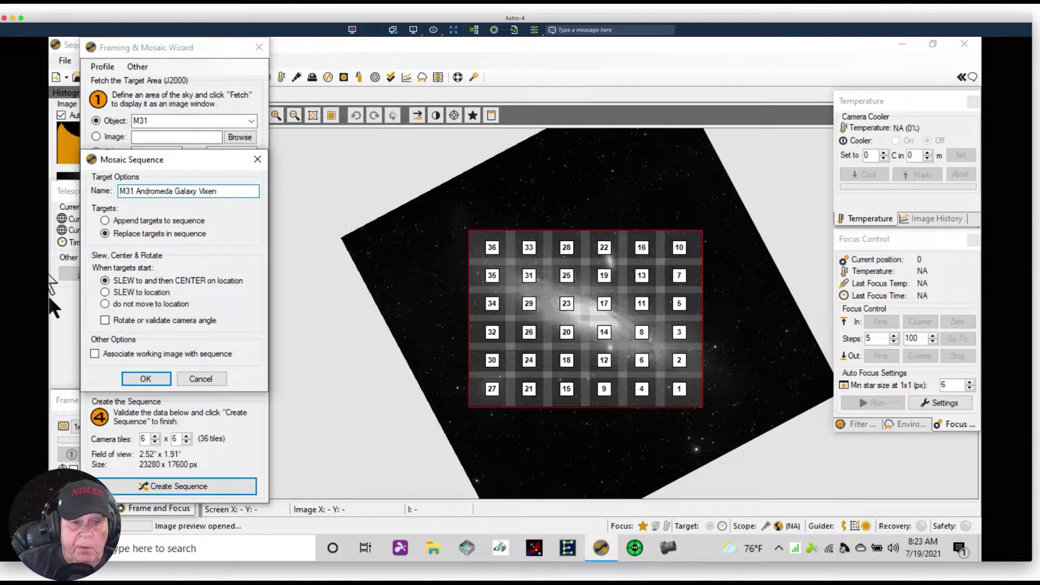
pyautogui.click(142, 378)
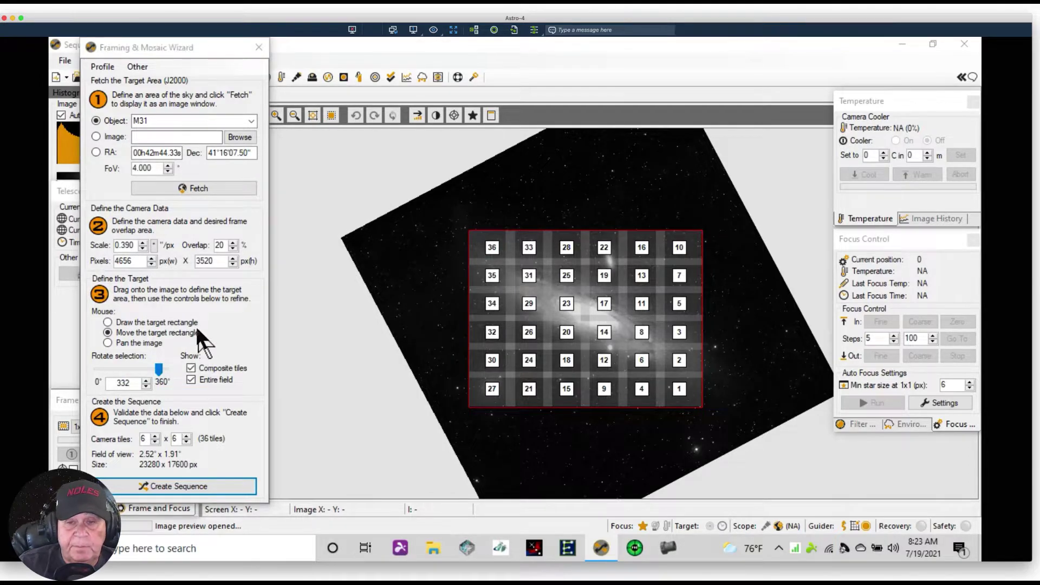
pyautogui.click(570, 341)
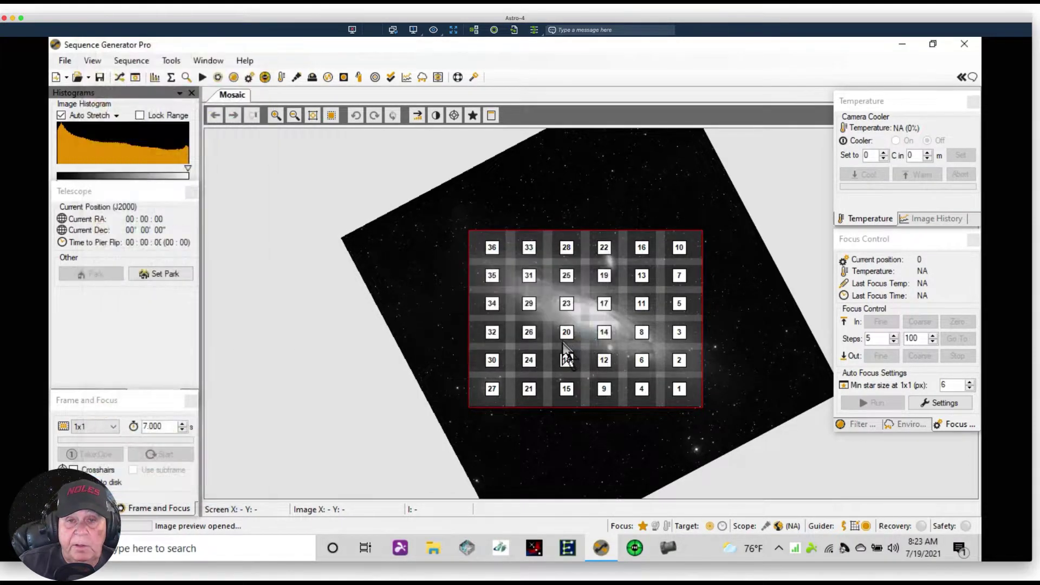
pyautogui.moveTo(341, 114); pyautogui.dragTo(346, 96)
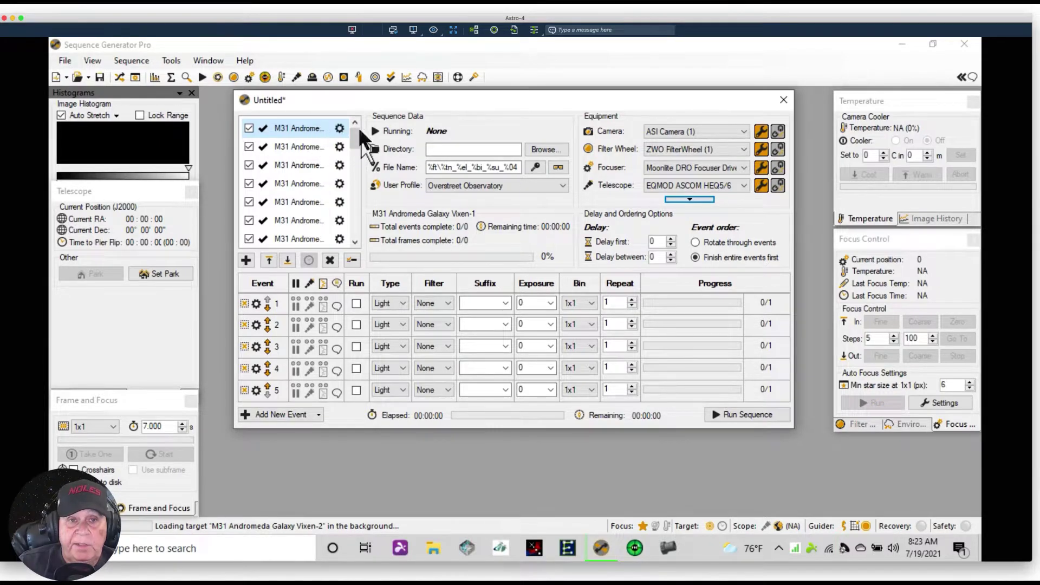
pyautogui.click(357, 141)
pyautogui.moveTo(358, 141); pyautogui.dragTo(355, 246)
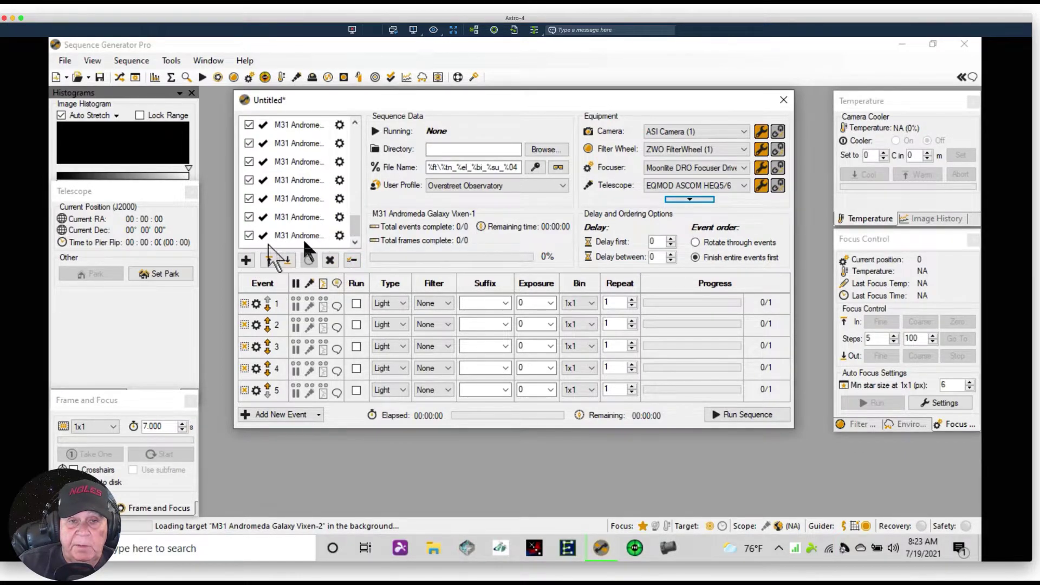
pyautogui.click(352, 220)
pyautogui.moveTo(352, 220); pyautogui.dragTo(356, 110)
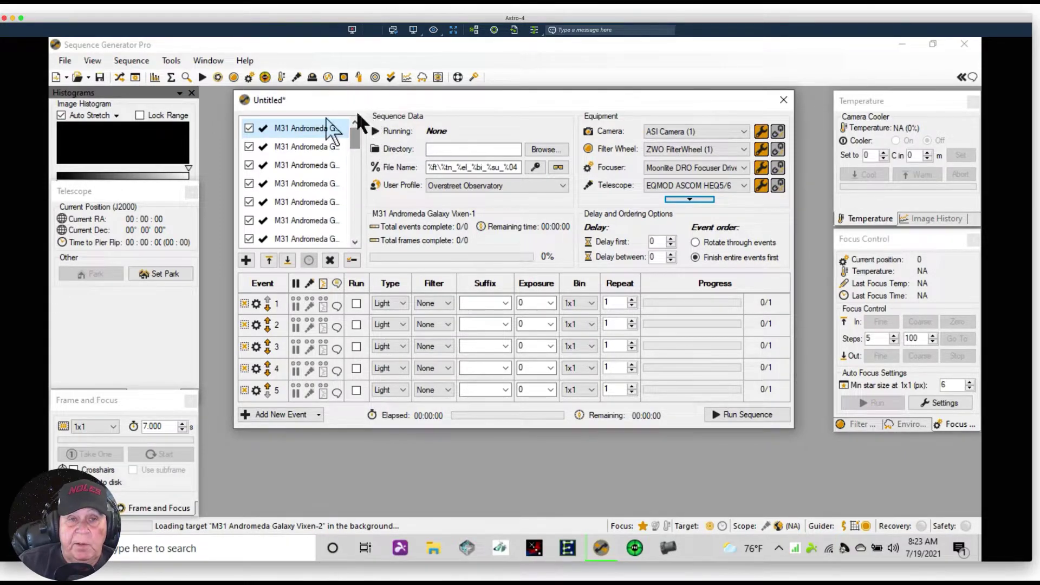
pyautogui.moveTo(303, 130)
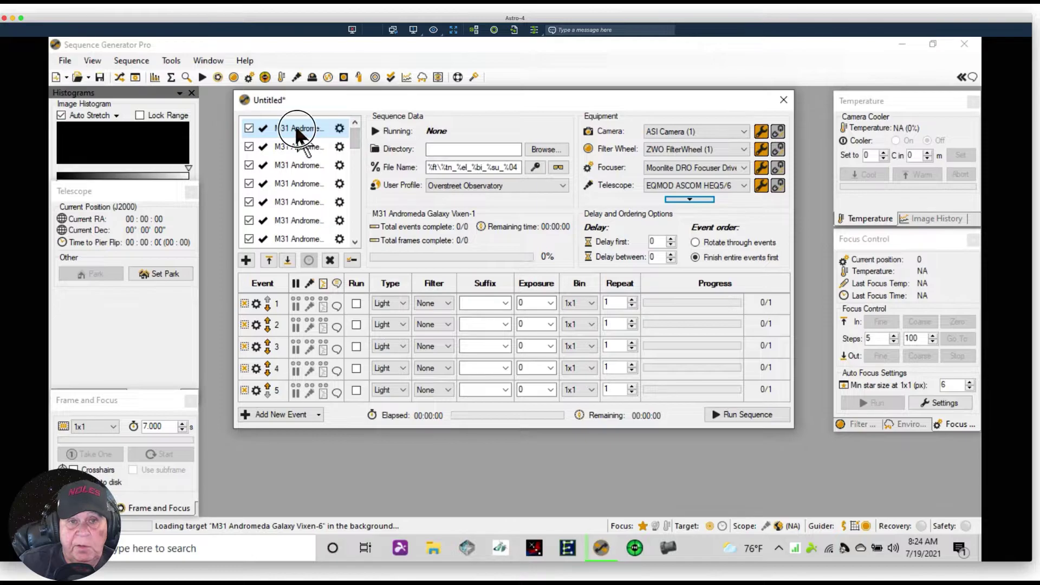
# Enable events 1–4 to run, keeping event 1 as a Light frame
pyautogui.click(355, 304)
pyautogui.click(354, 325)
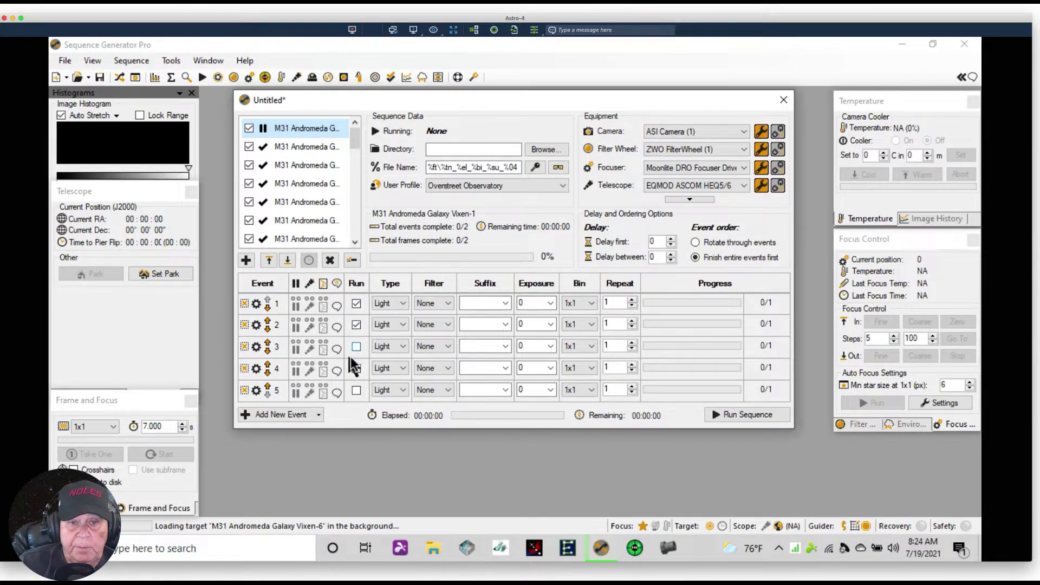
pyautogui.click(356, 347)
pyautogui.click(356, 368)
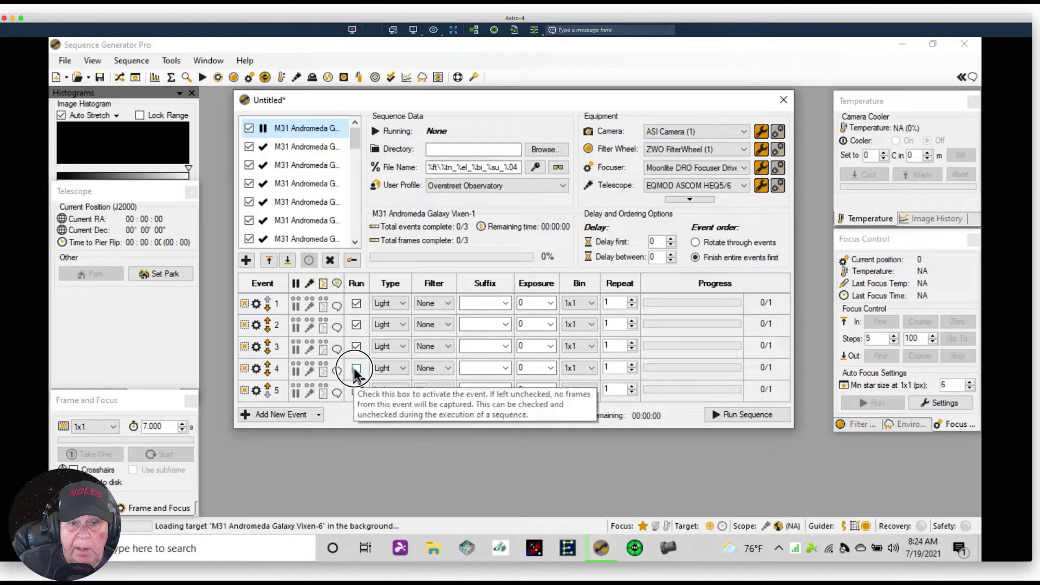
pyautogui.click(404, 303)
pyautogui.click(404, 302)
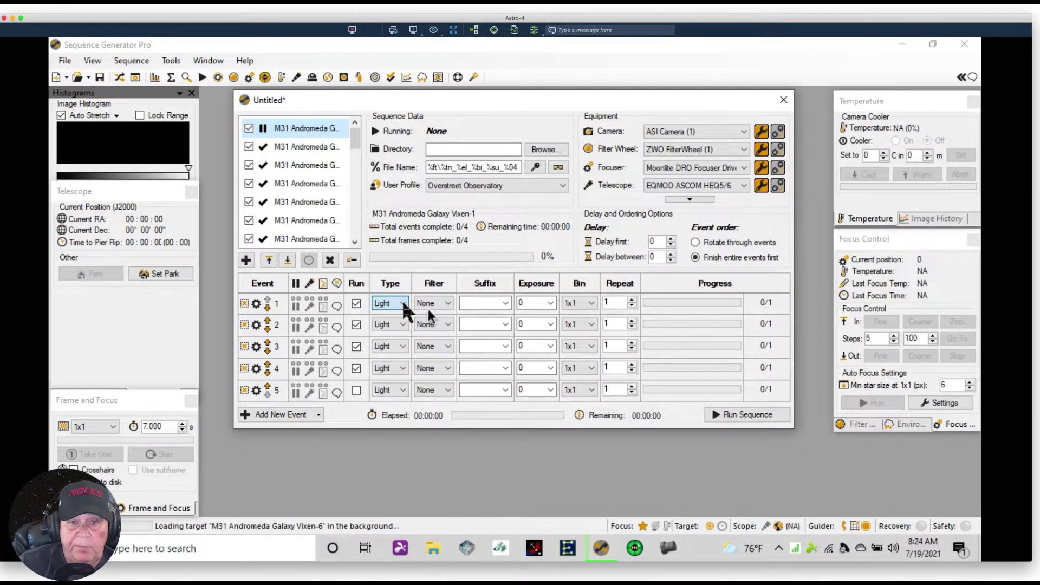
# Set the five events' filters to Lum, Red, Green, Blue and Ha, and enable event 5
pyautogui.click(439, 302)
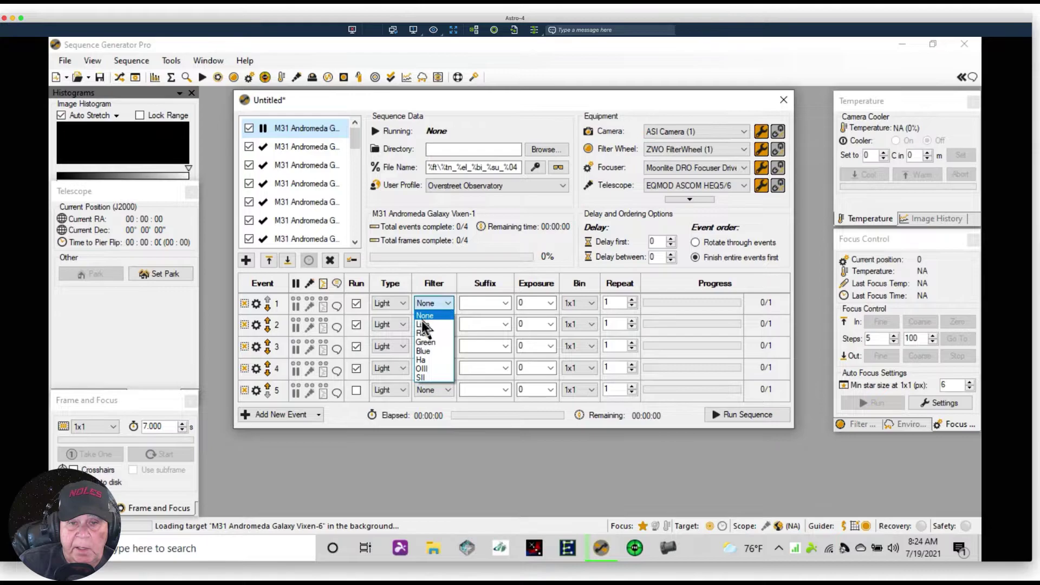
pyautogui.click(422, 325)
pyautogui.click(447, 324)
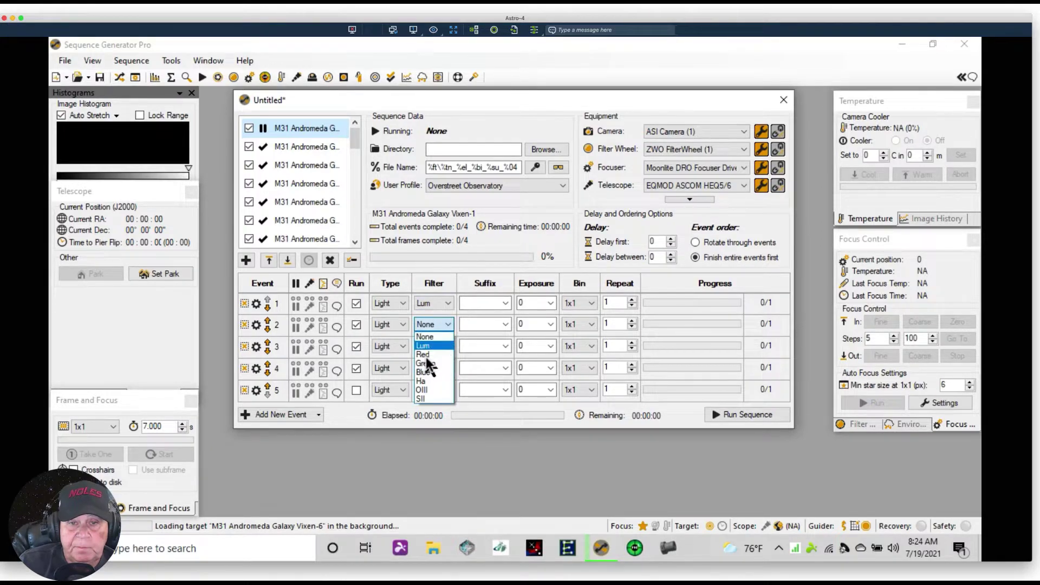
pyautogui.click(425, 355)
pyautogui.click(443, 346)
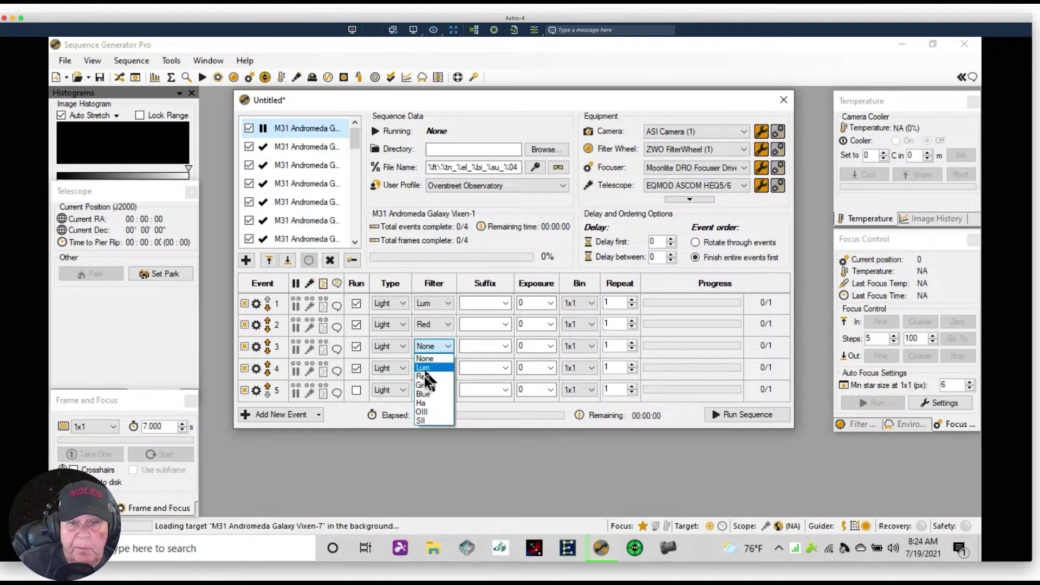
pyautogui.click(425, 385)
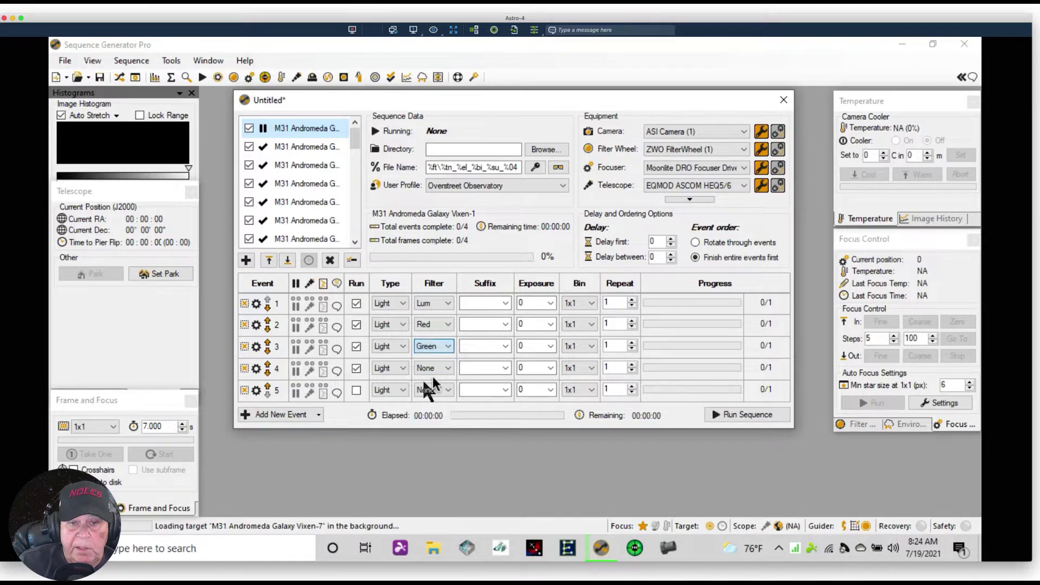
pyautogui.click(444, 368)
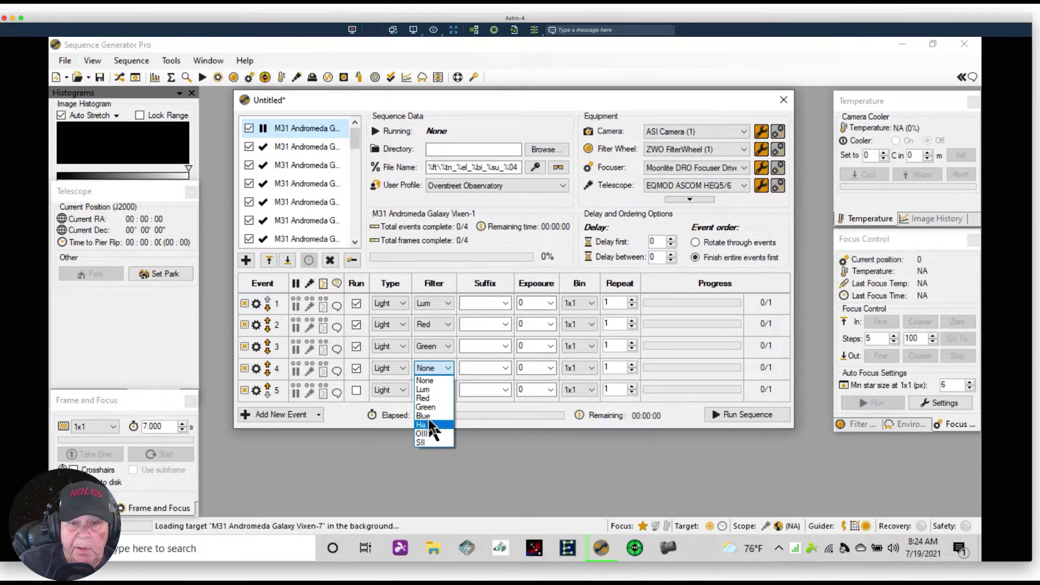
pyautogui.click(425, 416)
pyautogui.click(449, 389)
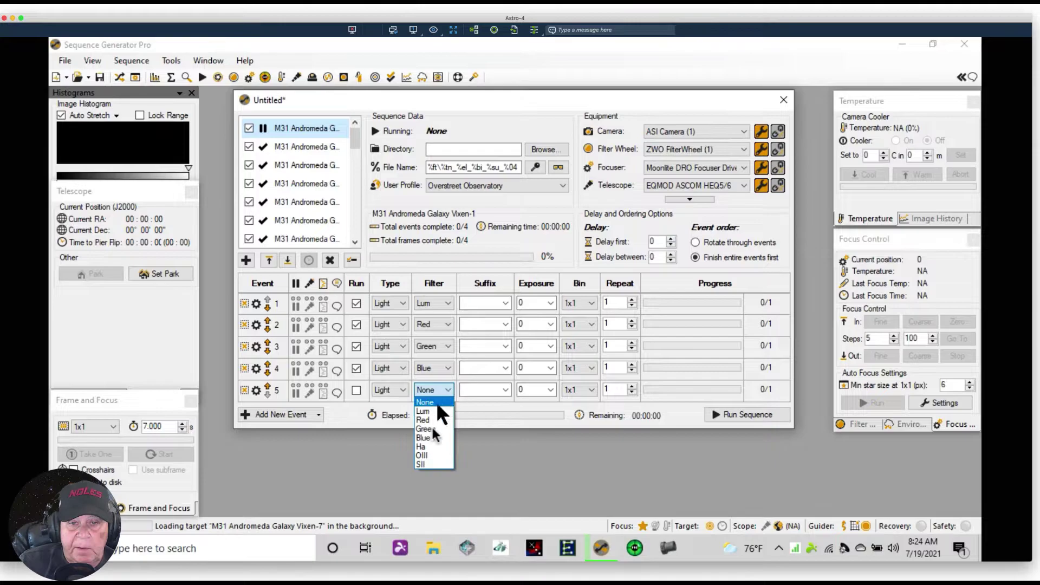
pyautogui.click(428, 454)
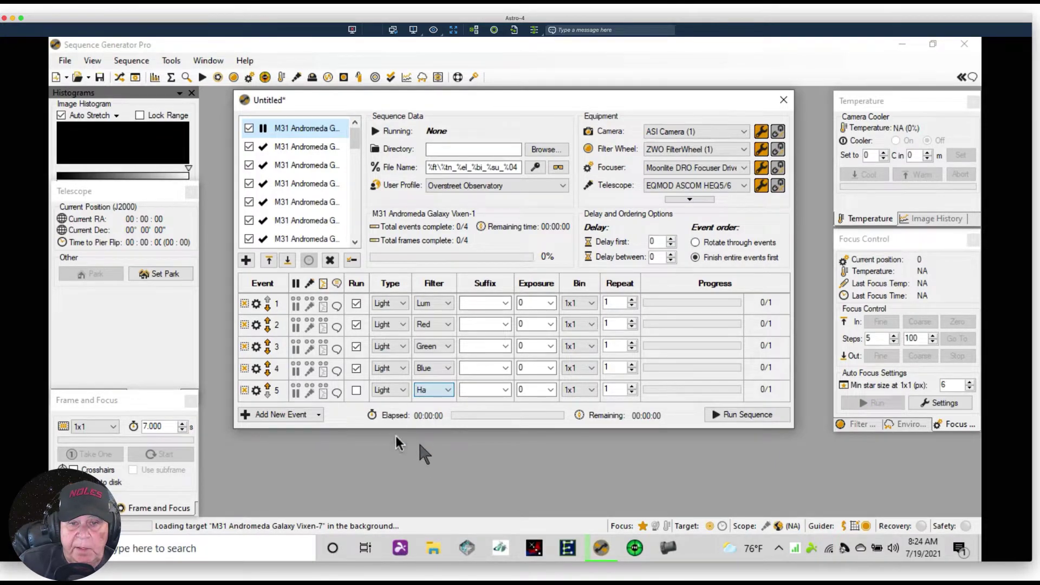
pyautogui.click(356, 391)
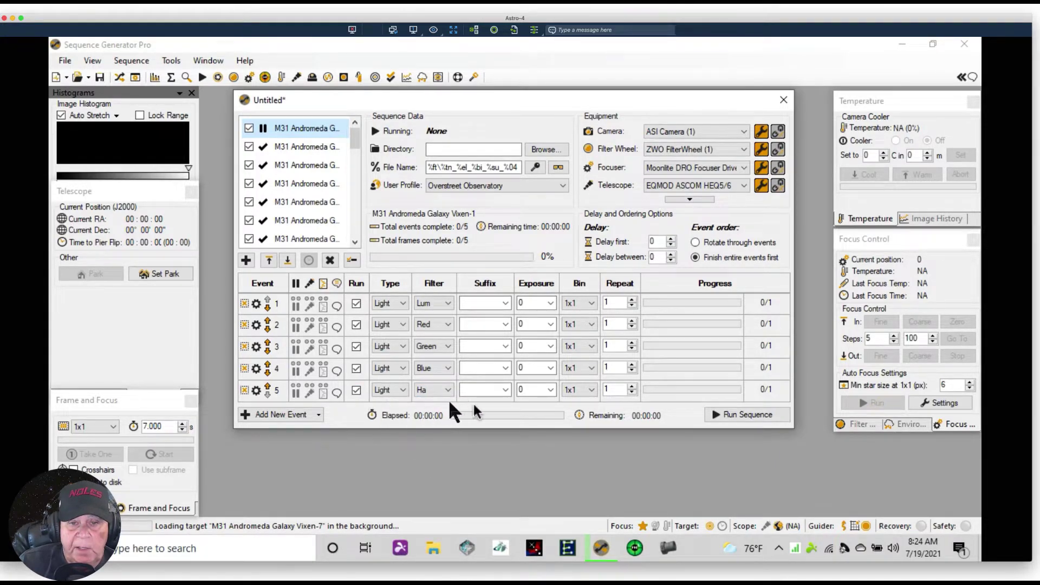
pyautogui.click(505, 390)
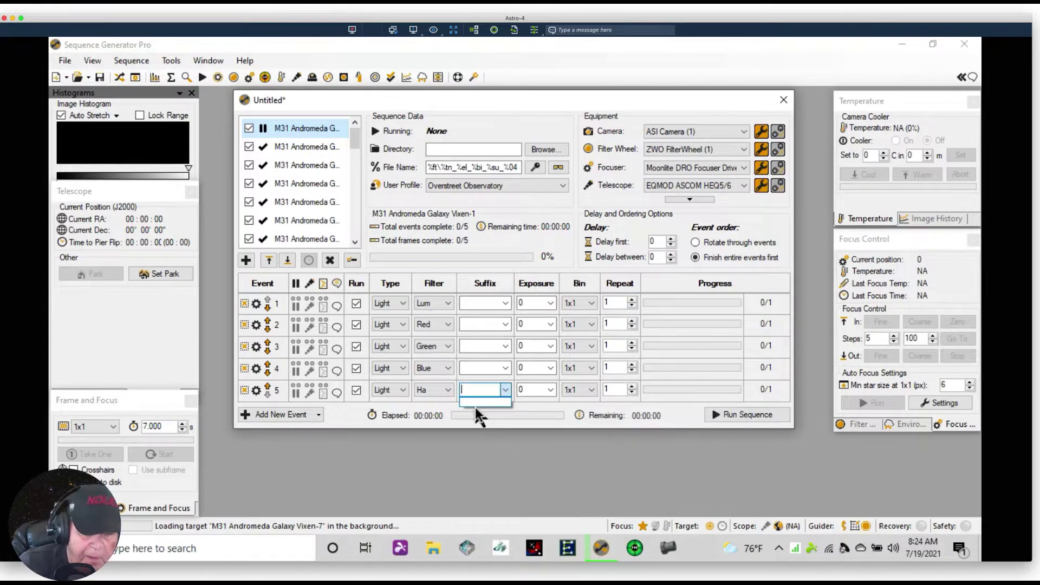
# Give events 5 through 1 the file suffixes Ha, B, G, R and L
pyautogui.write('Ha')
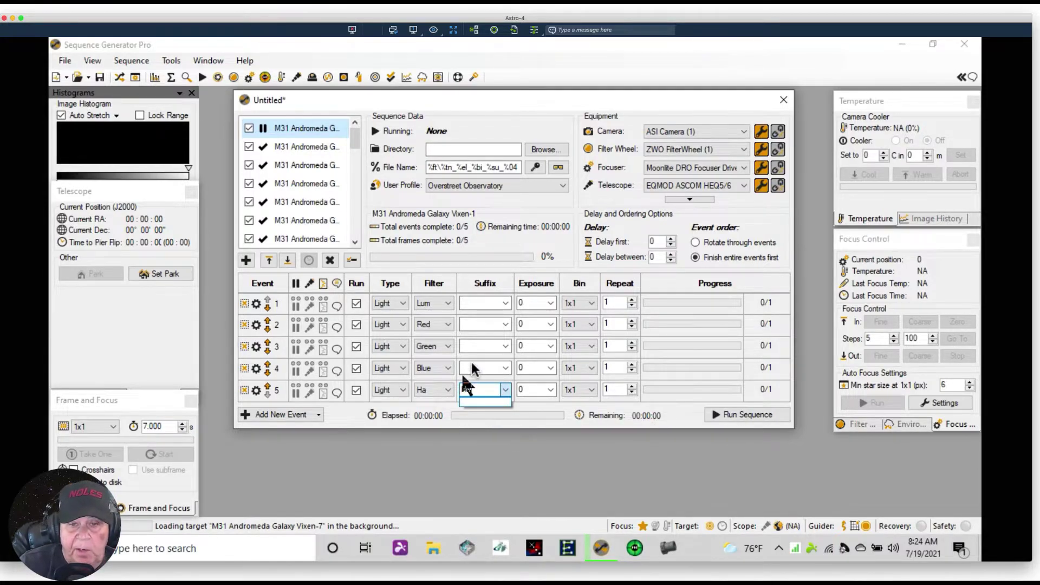
pyautogui.click(506, 367)
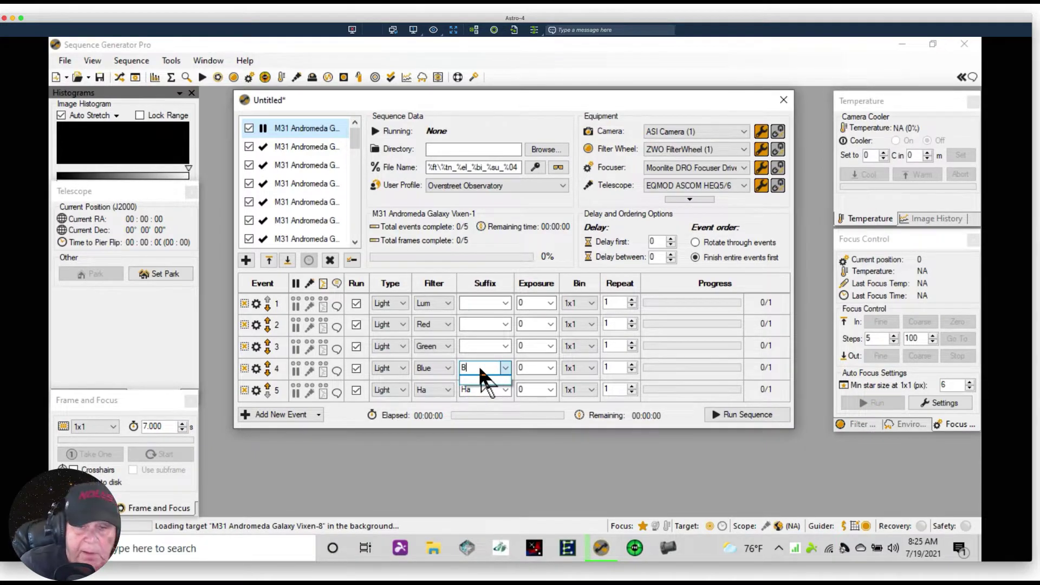
pyautogui.write('B')
pyautogui.click(467, 345)
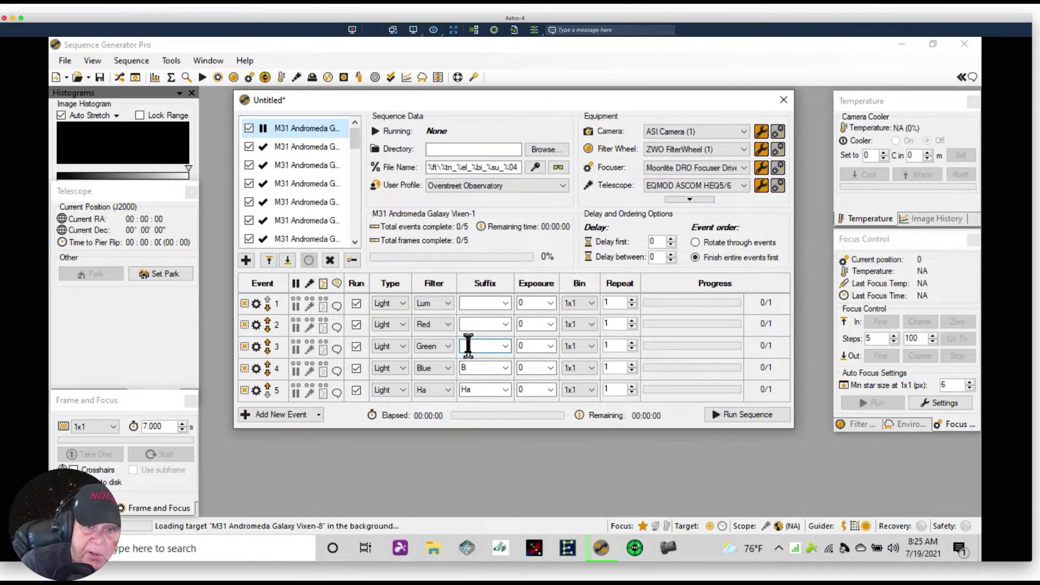
pyautogui.write('G')
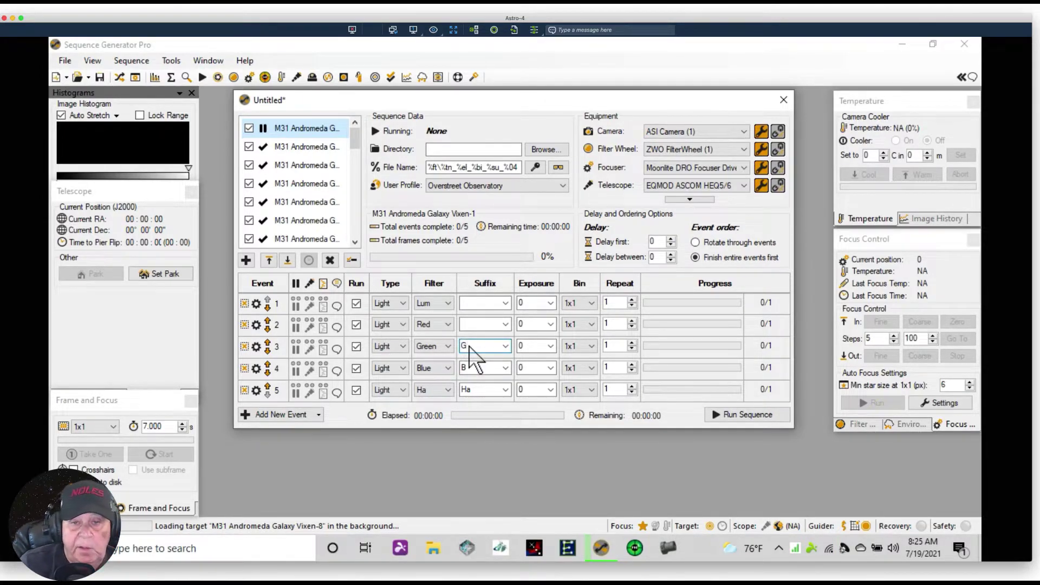
pyautogui.click(464, 325)
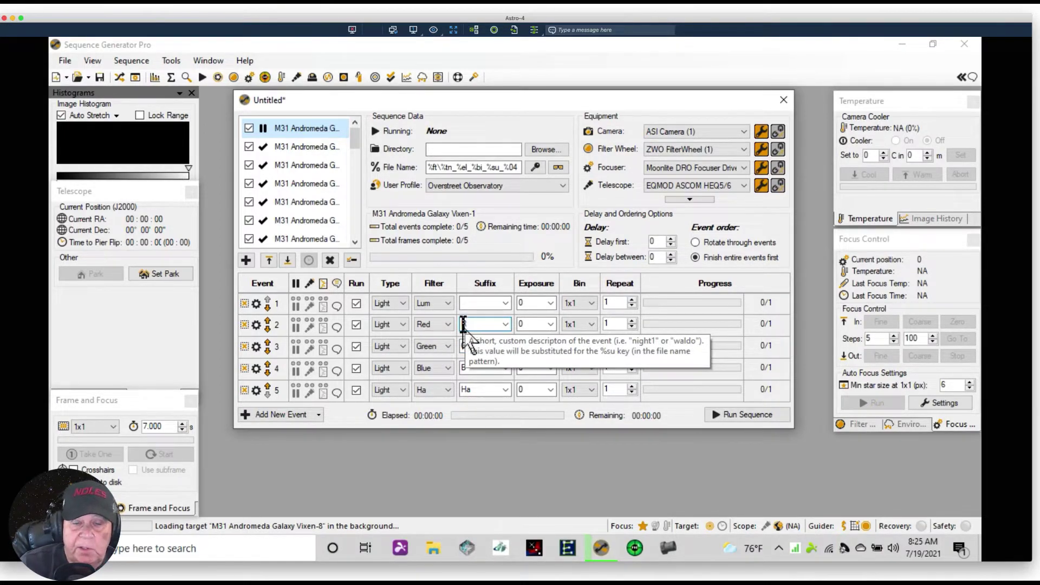
pyautogui.write('R')
pyautogui.click(473, 303)
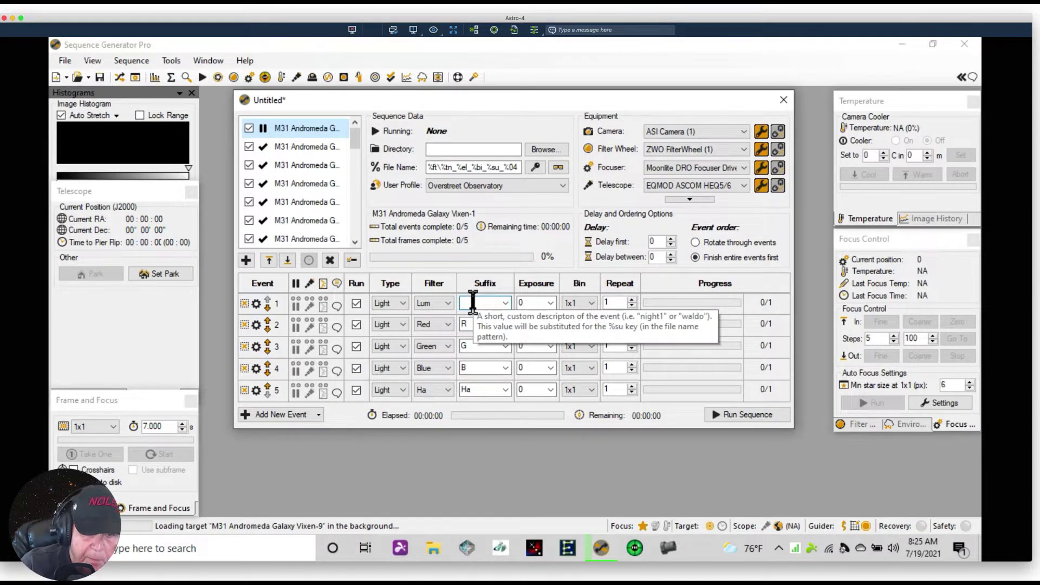
pyautogui.write('L')
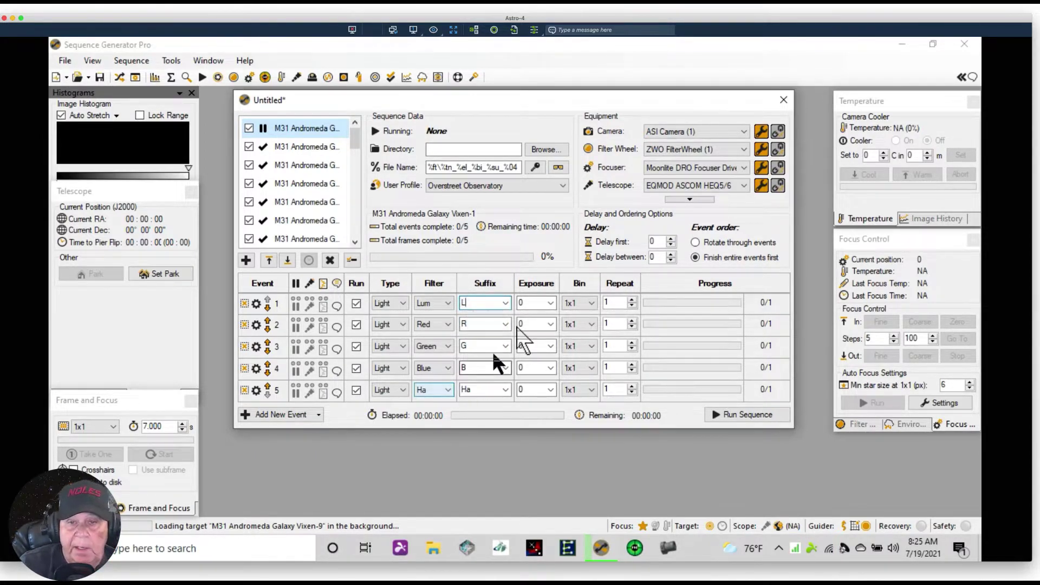
pyautogui.click(525, 303)
# Set the five events' exposures to 30, 45, 45, 45 and 240 seconds
pyautogui.press('BackSpace')
pyautogui.write('30')
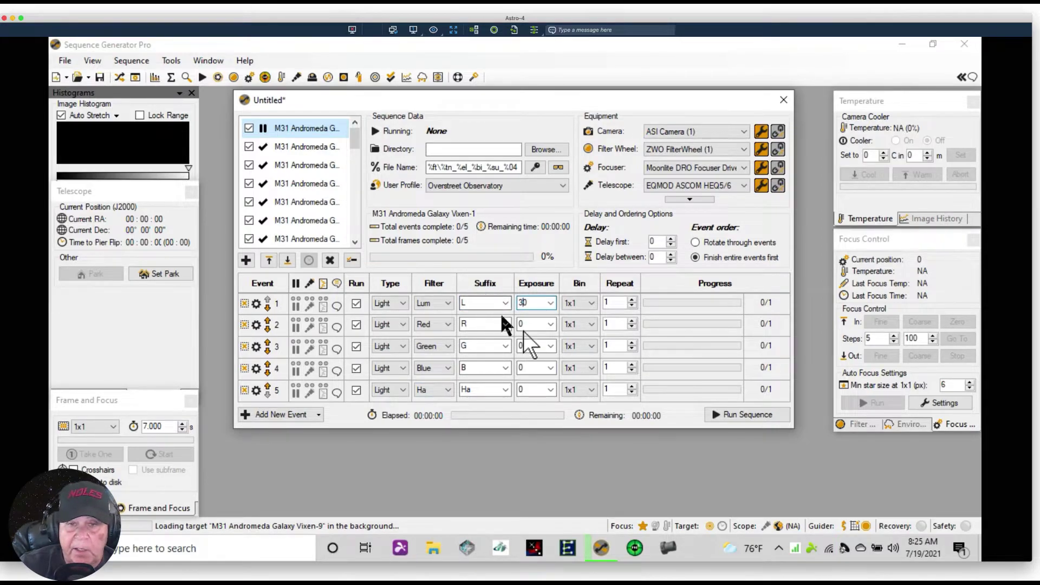
pyautogui.click(523, 324)
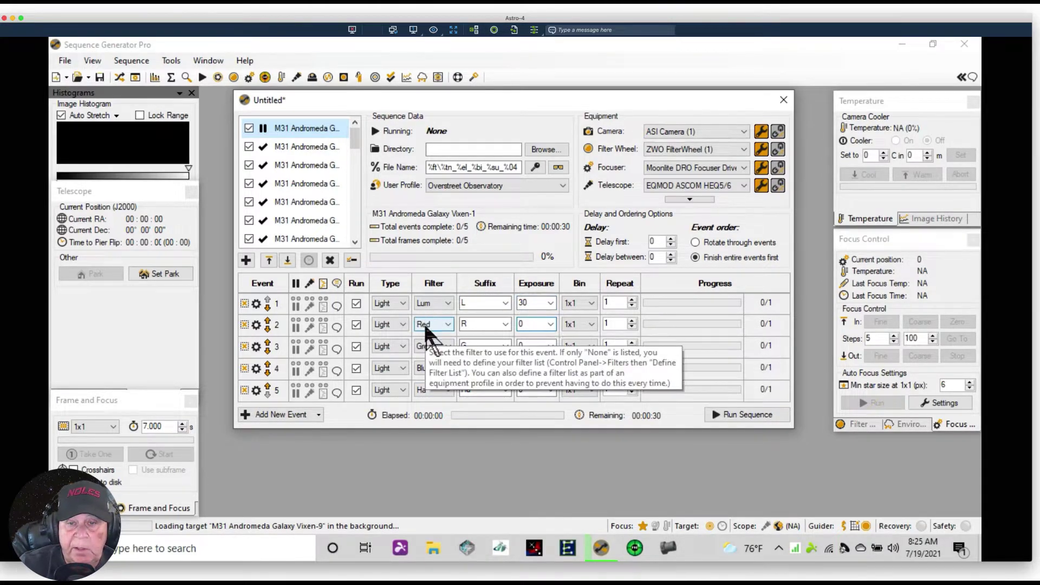
pyautogui.write('45')
pyautogui.press('Delete')
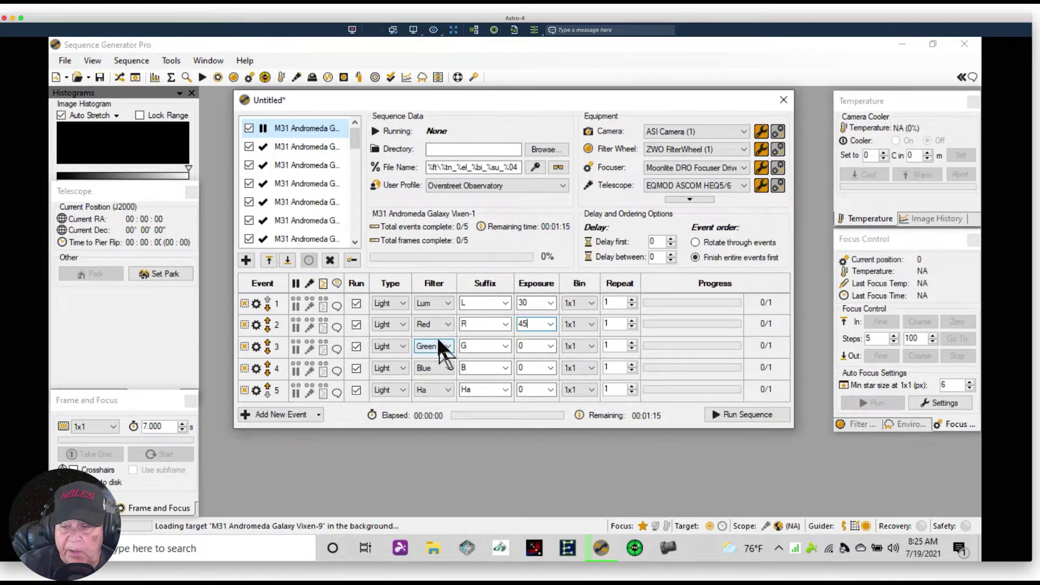
pyautogui.write('4')
pyautogui.click(531, 347)
pyautogui.click(537, 321)
pyautogui.press('BackSpace')
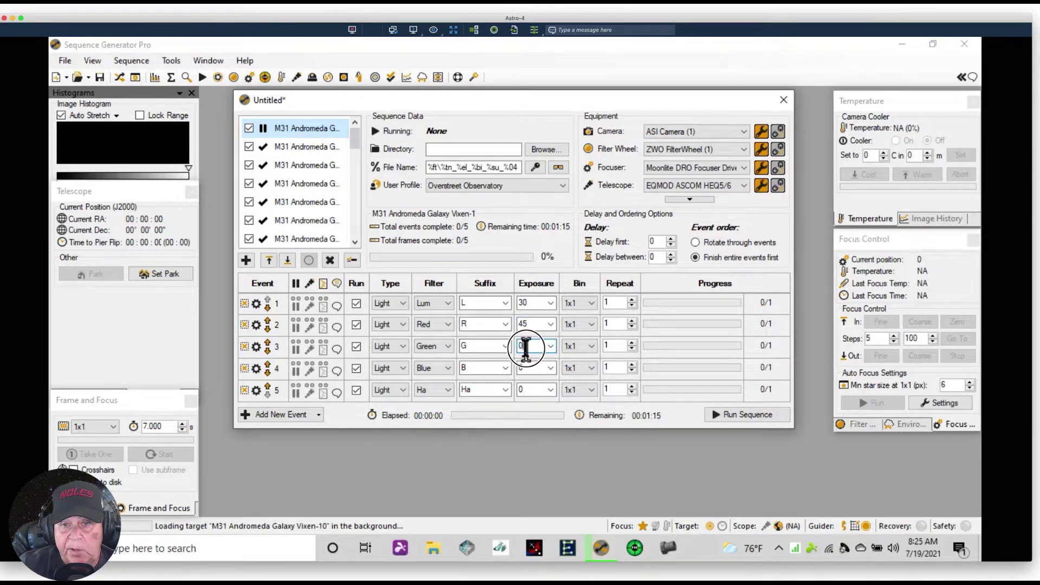
pyautogui.click(529, 347)
pyautogui.write('45')
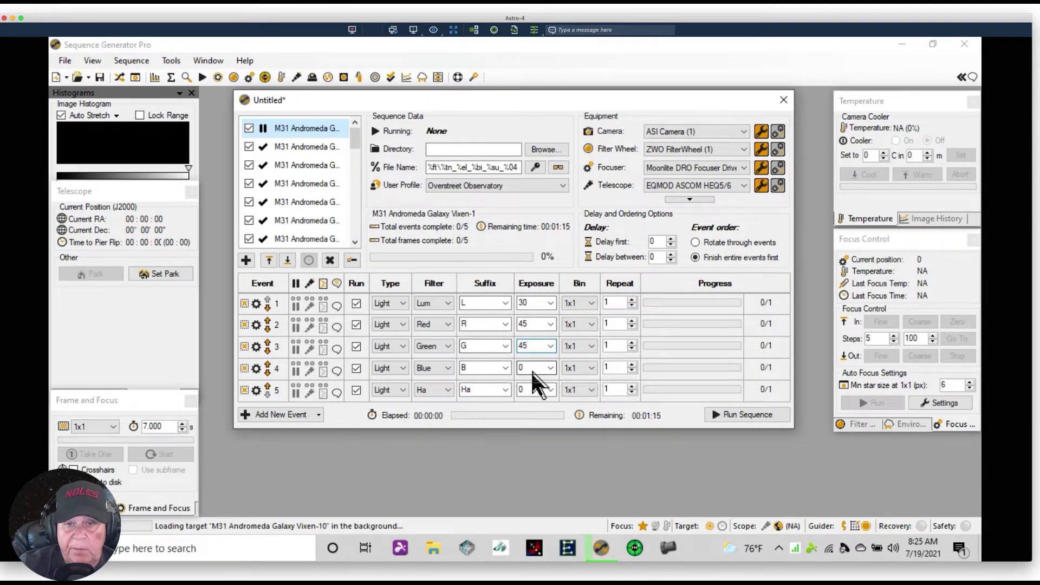
pyautogui.click(530, 367)
pyautogui.press('BackSpace')
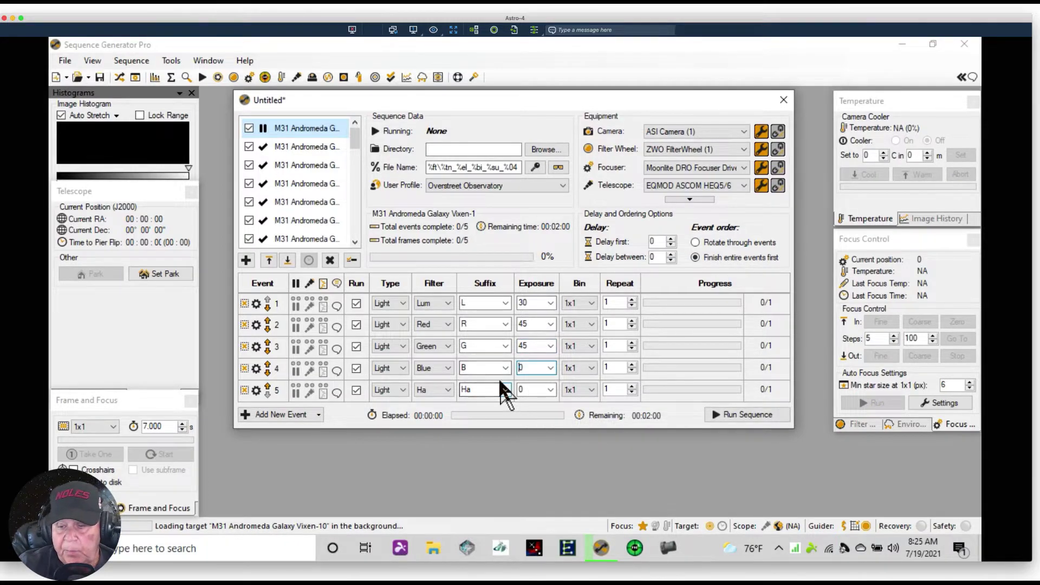
pyautogui.write('45')
pyautogui.click(535, 390)
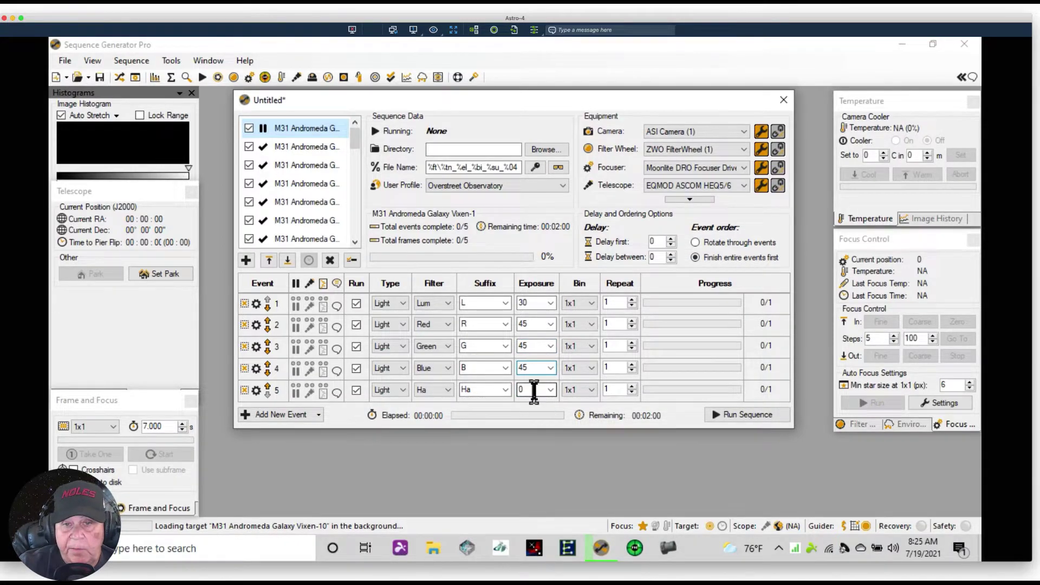
pyautogui.write('240')
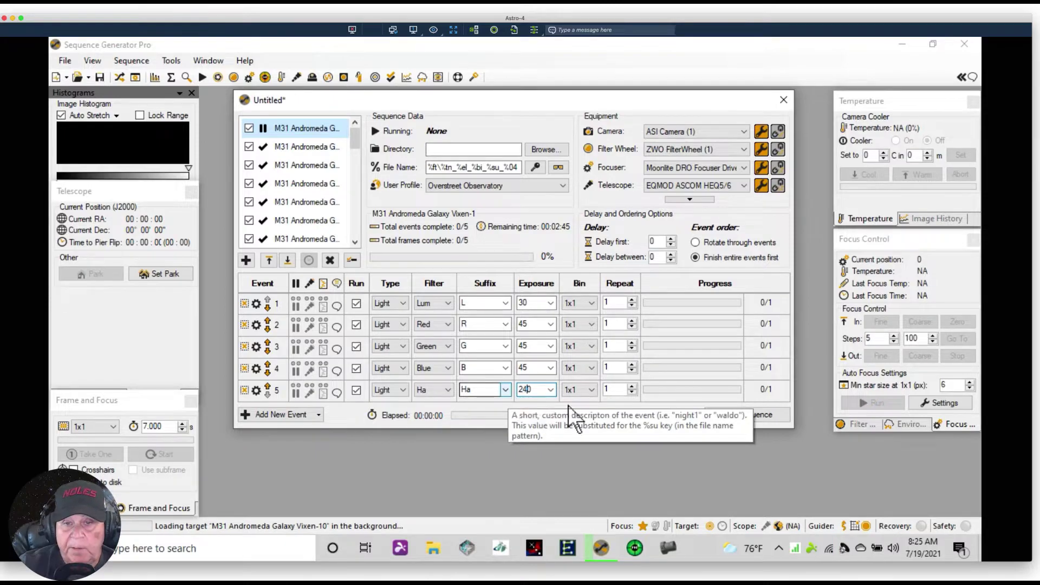
# Set the five events' repeat counts to 60, 40, 40, 40 and 10
pyautogui.doubleClick(611, 302)
pyautogui.write('6')
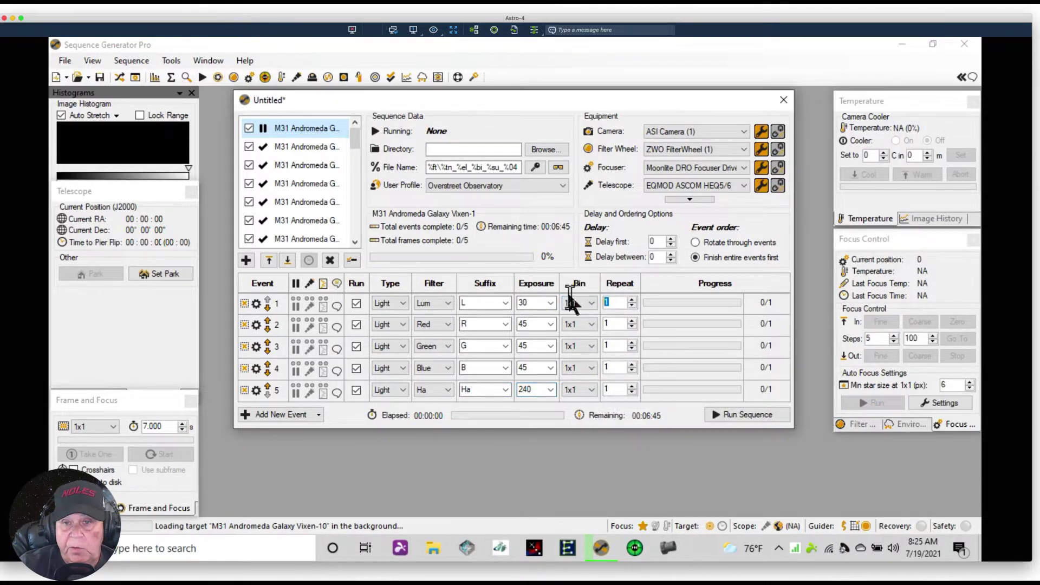
pyautogui.write('0')
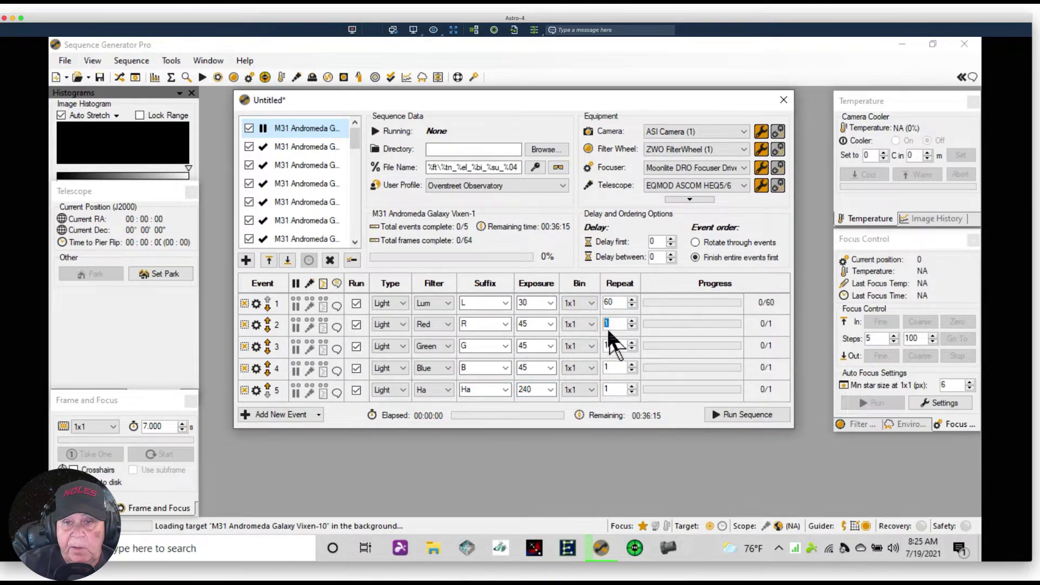
pyautogui.doubleClick(609, 324)
pyautogui.write('40')
pyautogui.doubleClick(607, 345)
pyautogui.write('40')
pyautogui.doubleClick(608, 367)
pyautogui.write('40')
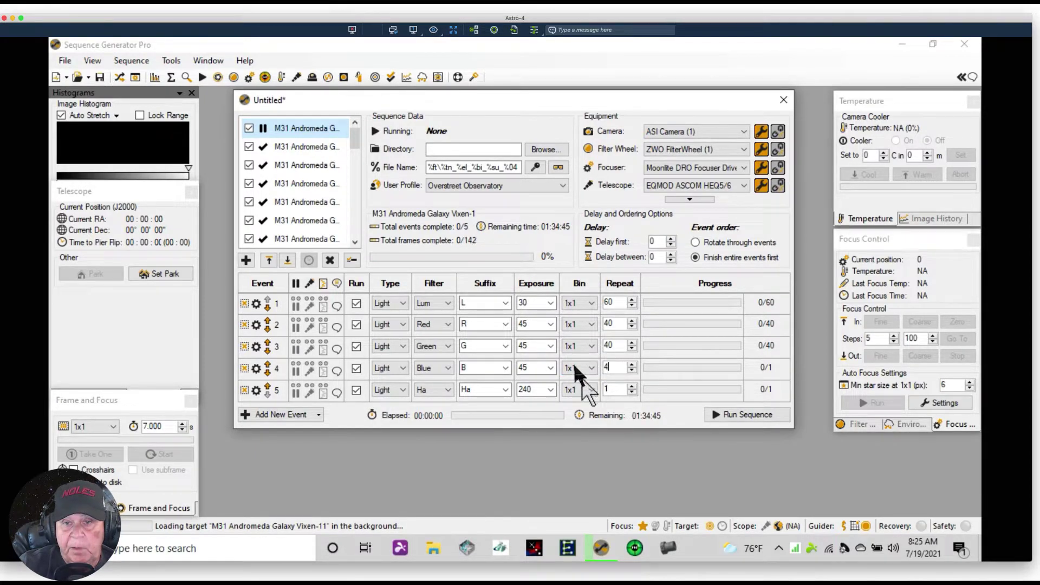
pyautogui.doubleClick(610, 388)
pyautogui.write('10')
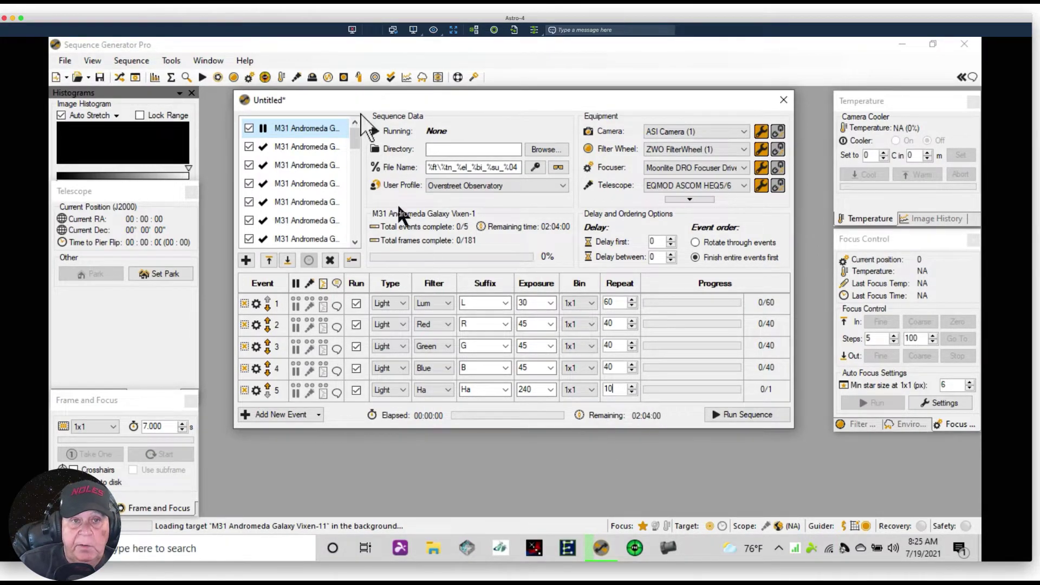
pyautogui.moveTo(302, 125)
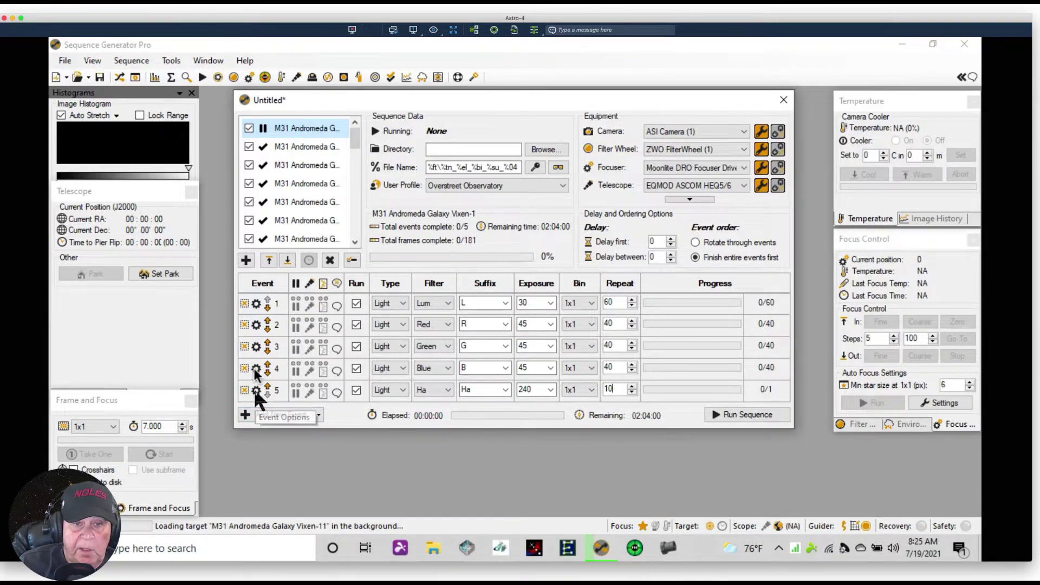
# Set event 1's Event Gain to 139 in its Event Settings
pyautogui.click(257, 305)
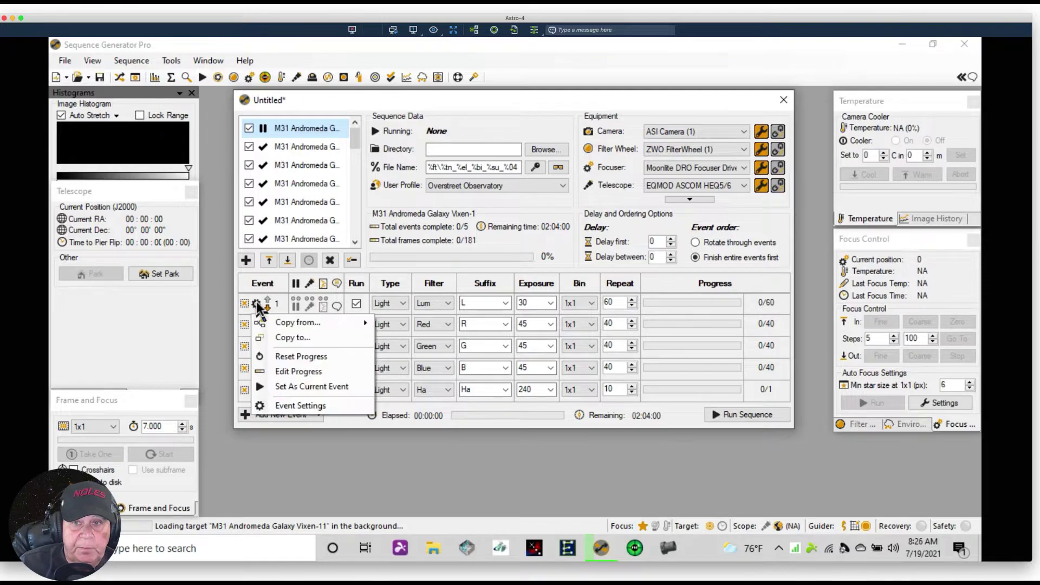
pyautogui.click(285, 406)
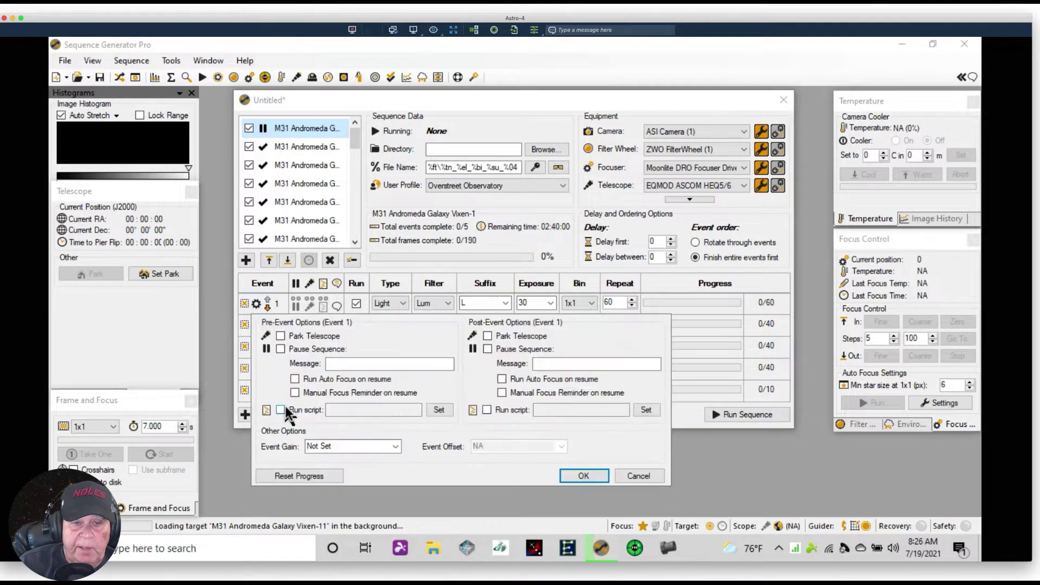
pyautogui.click(331, 447)
pyautogui.write('200')
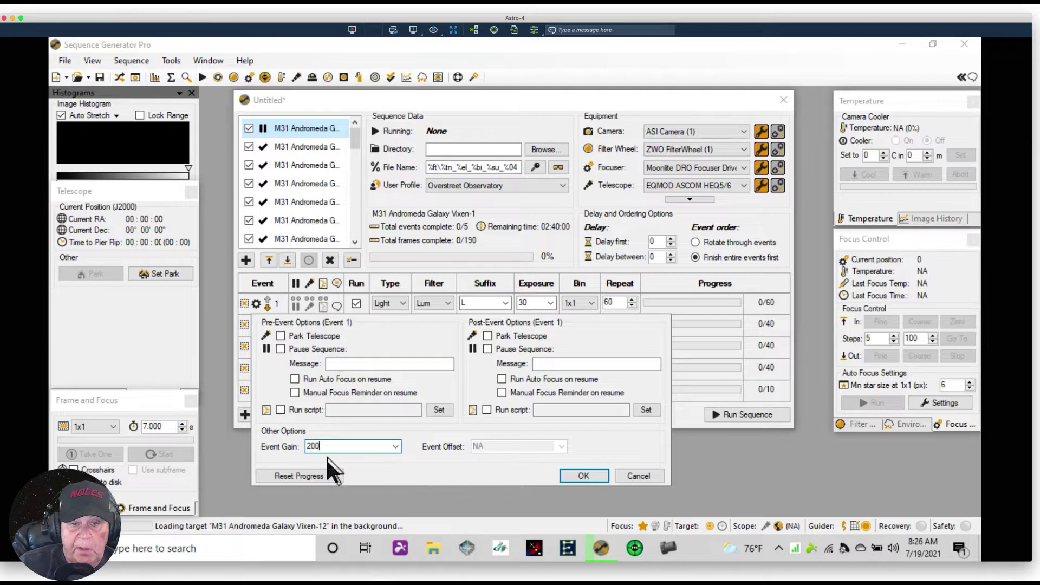
pyautogui.doubleClick(346, 444)
pyautogui.write('1')
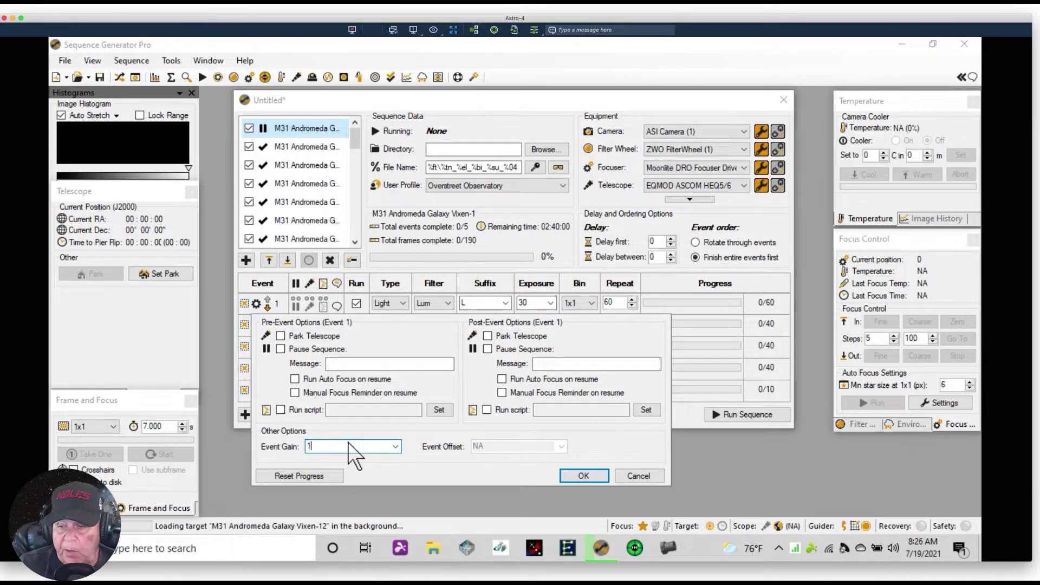
pyautogui.write('39')
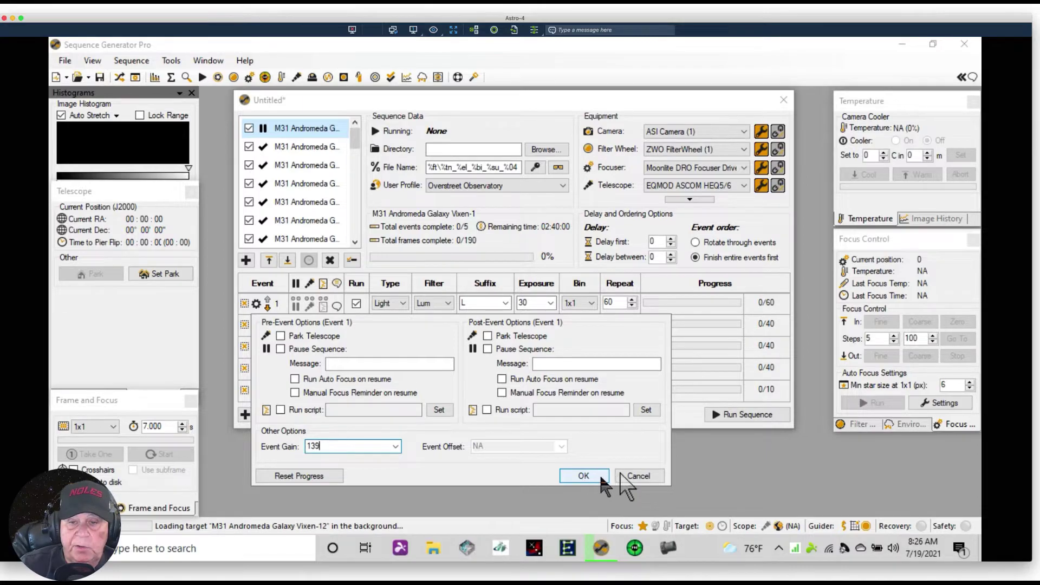
pyautogui.click(583, 476)
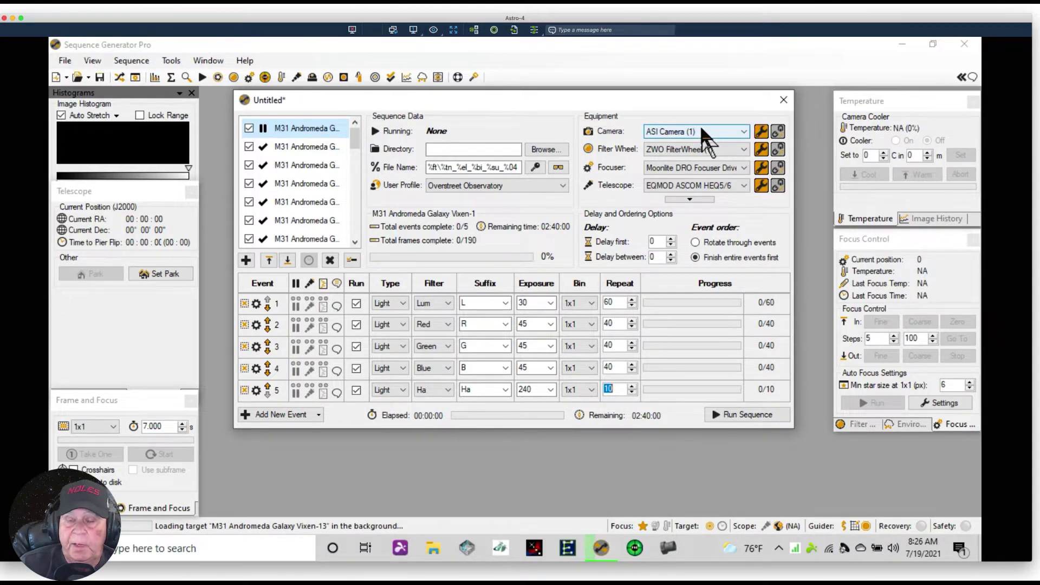
# Switch the sequence camera from ASI Camera (1) to ZWO Camera
pyautogui.click(742, 131)
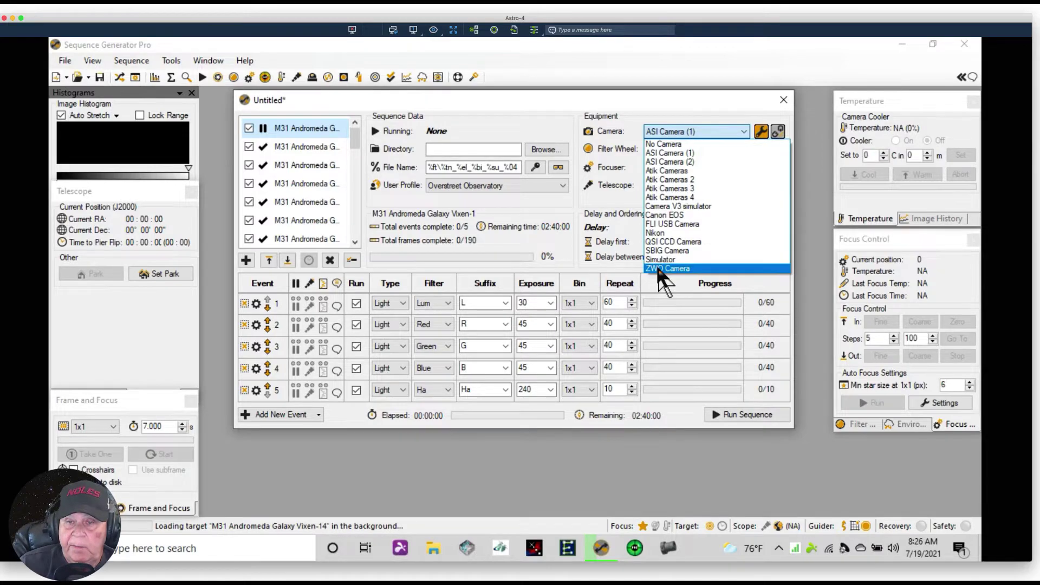
pyautogui.click(659, 270)
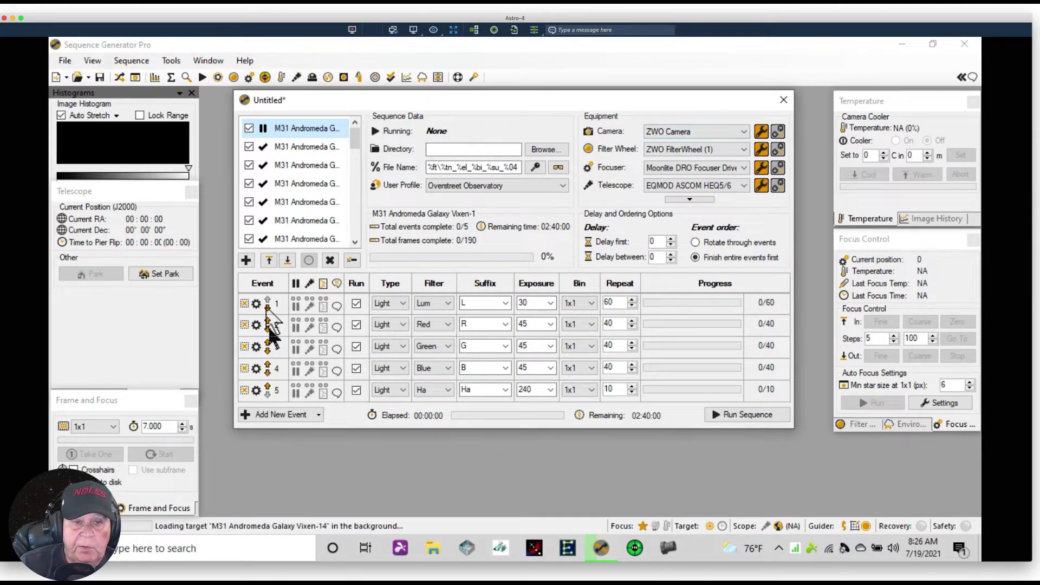
# Set event 1's Event Offset to 21 in its Event Settings
pyautogui.click(255, 304)
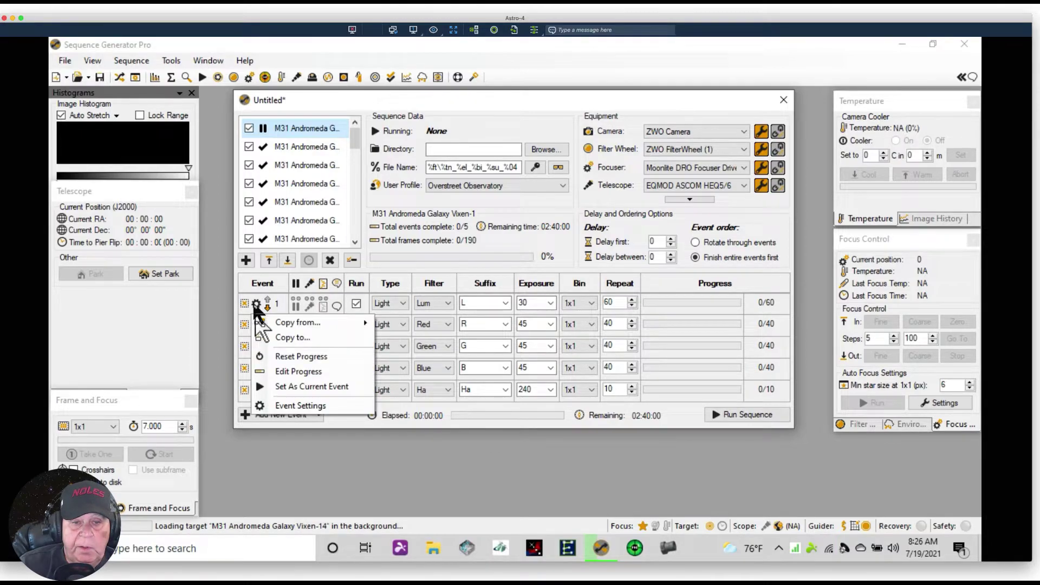
pyautogui.click(308, 409)
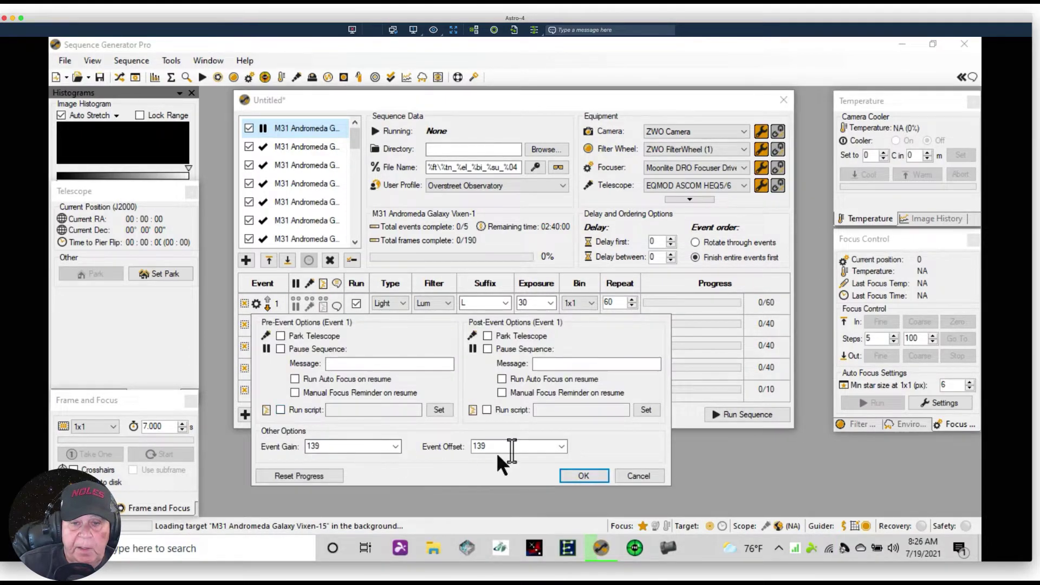
pyautogui.doubleClick(478, 446)
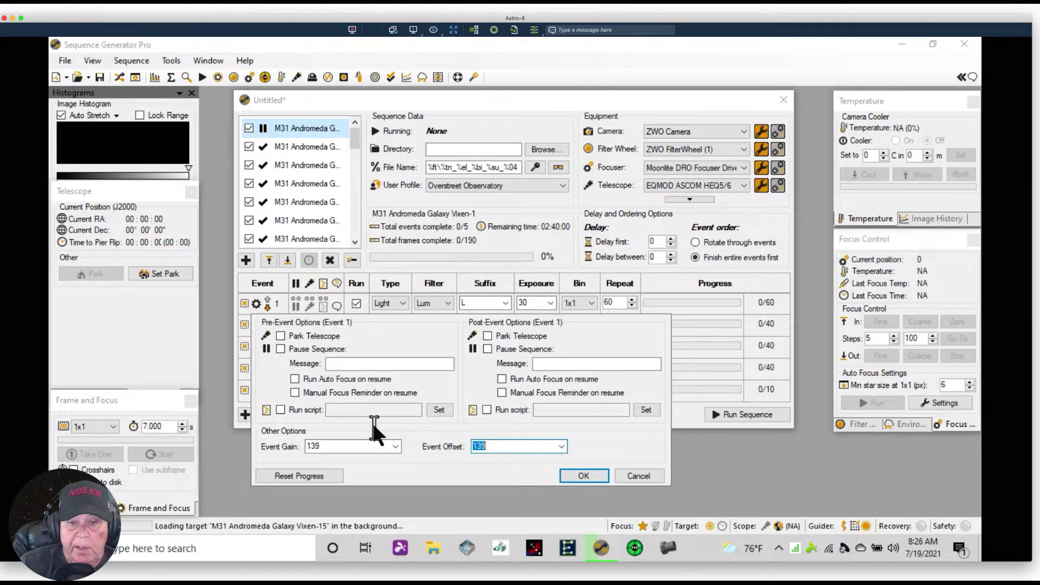
pyautogui.write('21')
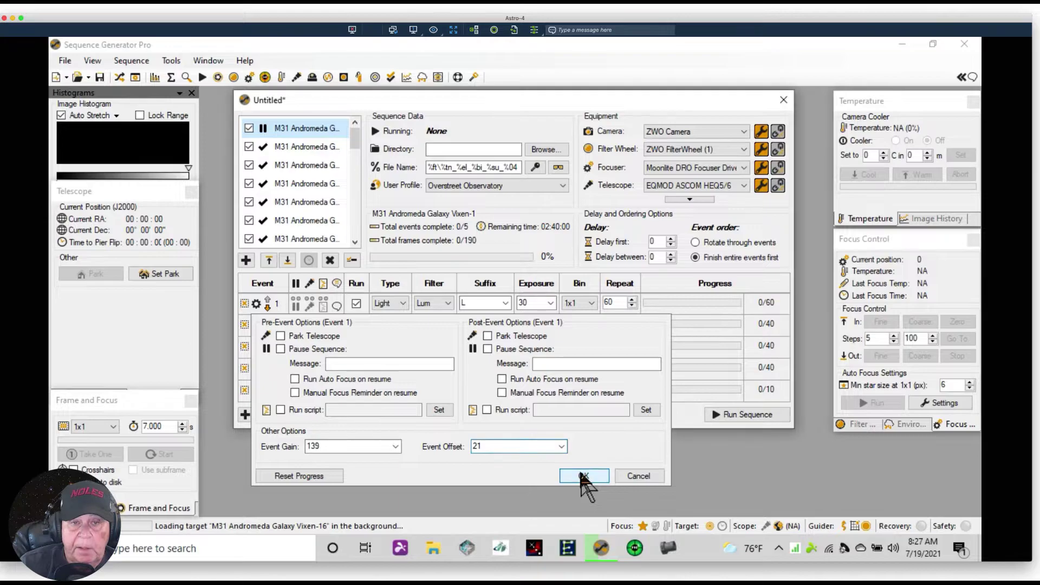
pyautogui.click(580, 474)
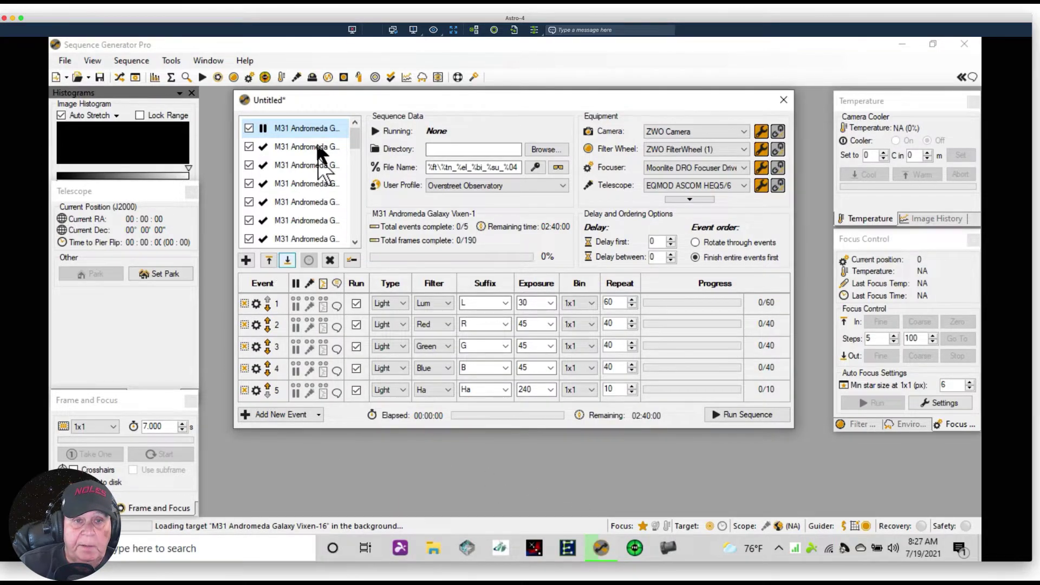
# Set event 2 (Red) to gain 139 and offset 21 in its Event Settings
pyautogui.click(256, 325)
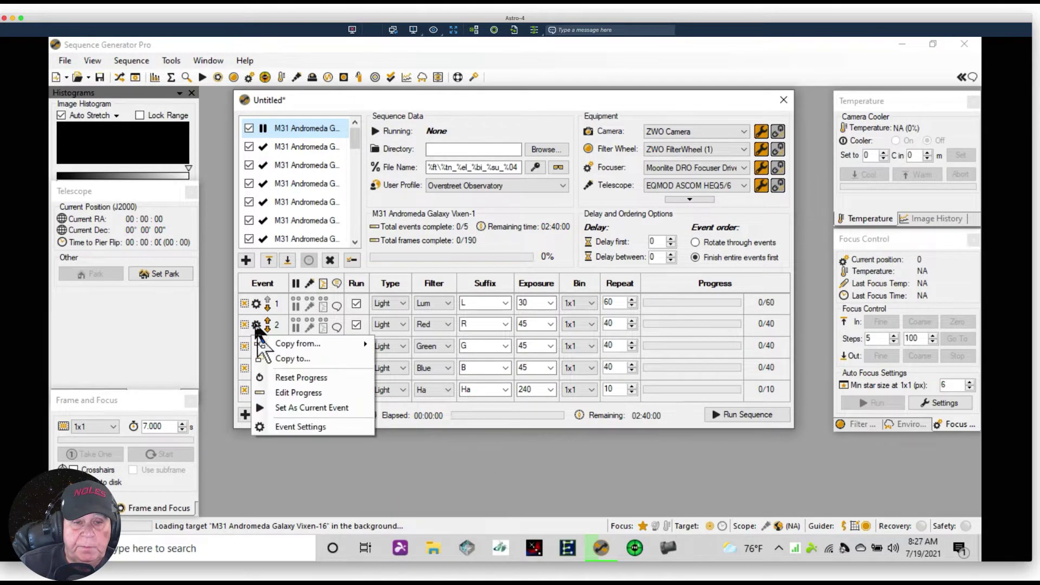
pyautogui.click(289, 427)
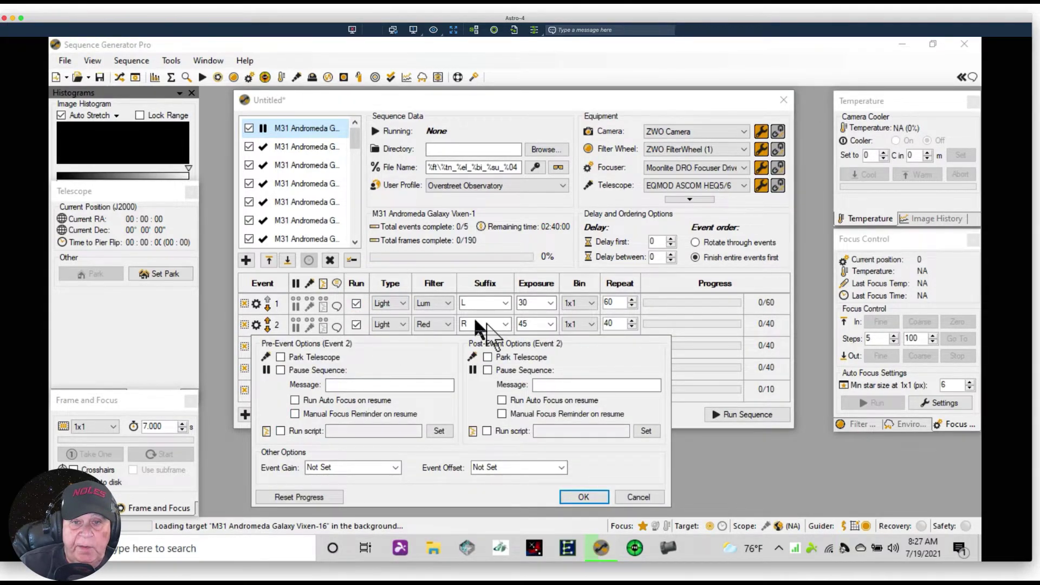
pyautogui.click(335, 468)
pyautogui.write('139')
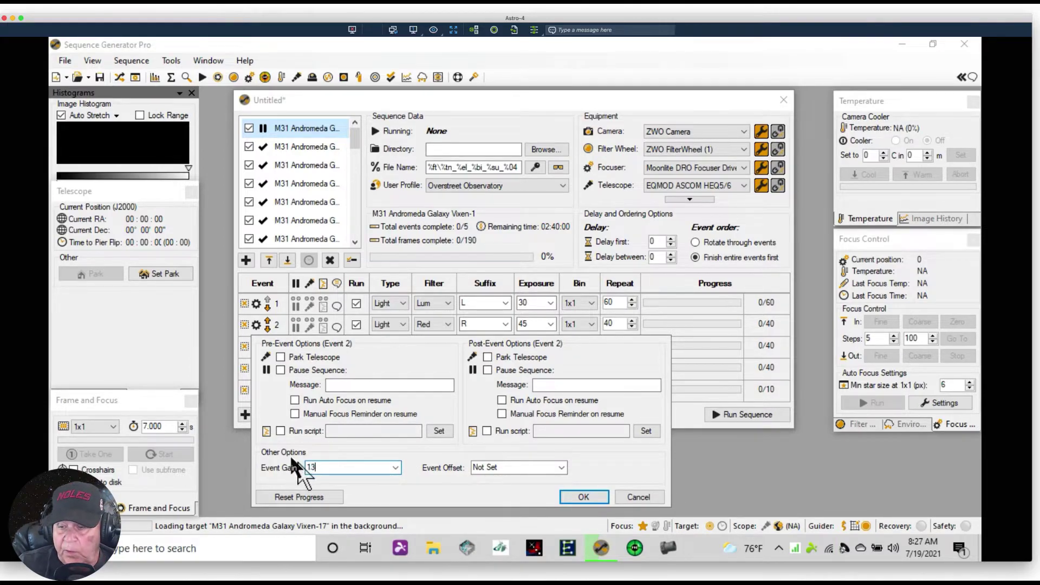
pyautogui.click(498, 467)
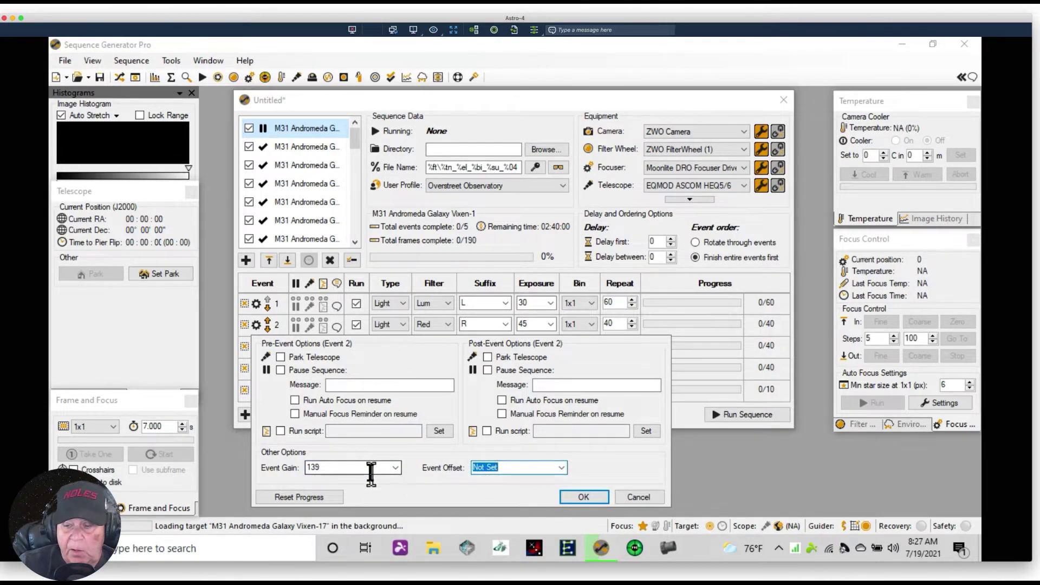
pyautogui.write('21')
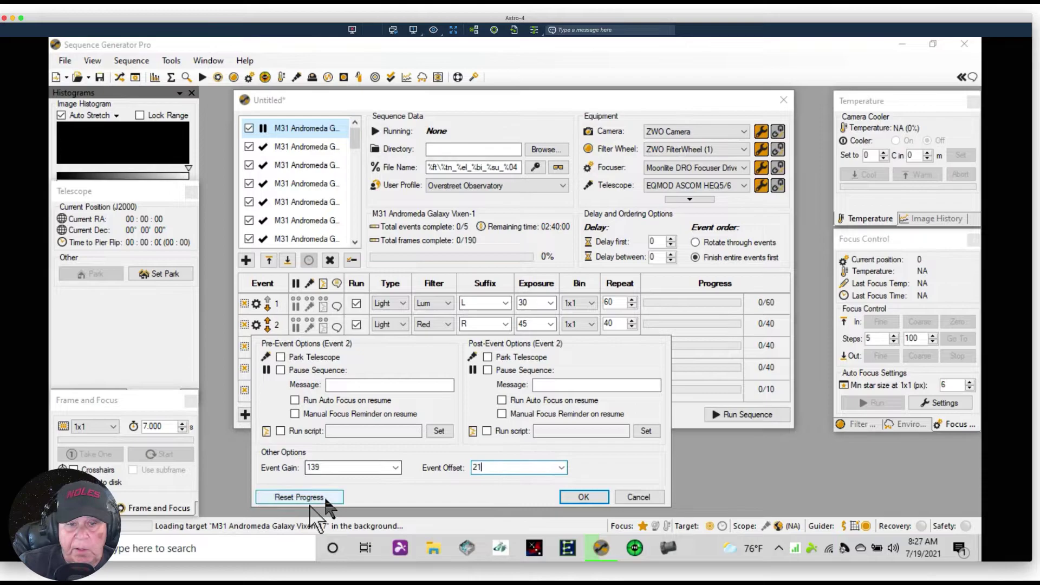
pyautogui.click(575, 495)
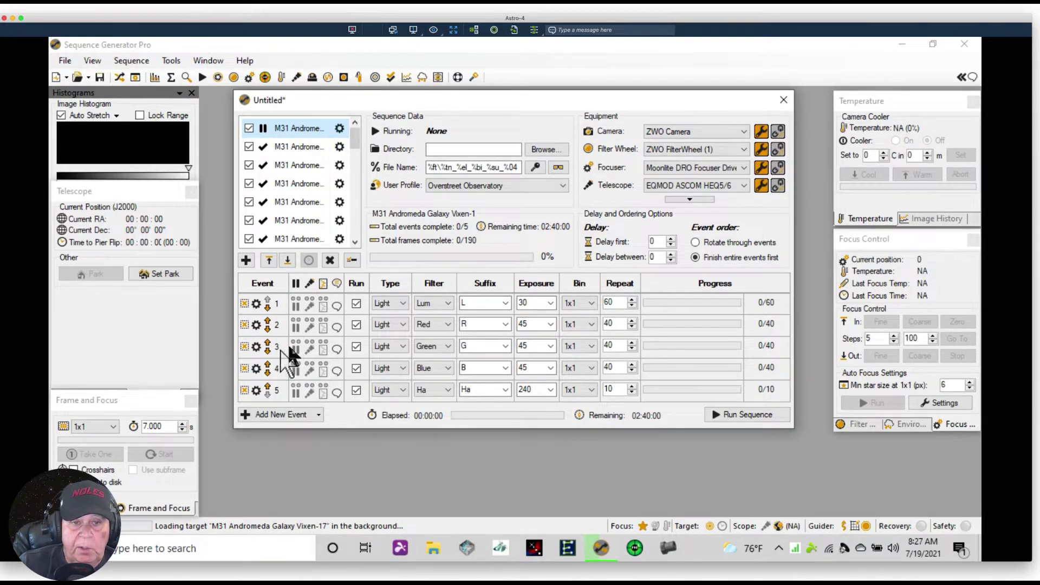
# Set event 3 (Green) to gain 139 and offset 21 in its Event Settings
pyautogui.click(256, 348)
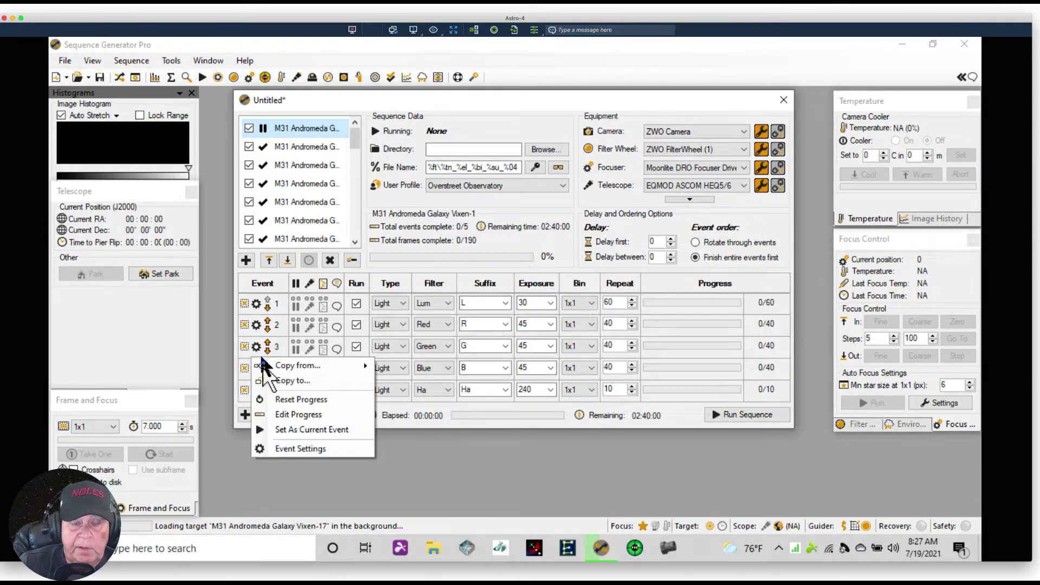
pyautogui.click(290, 449)
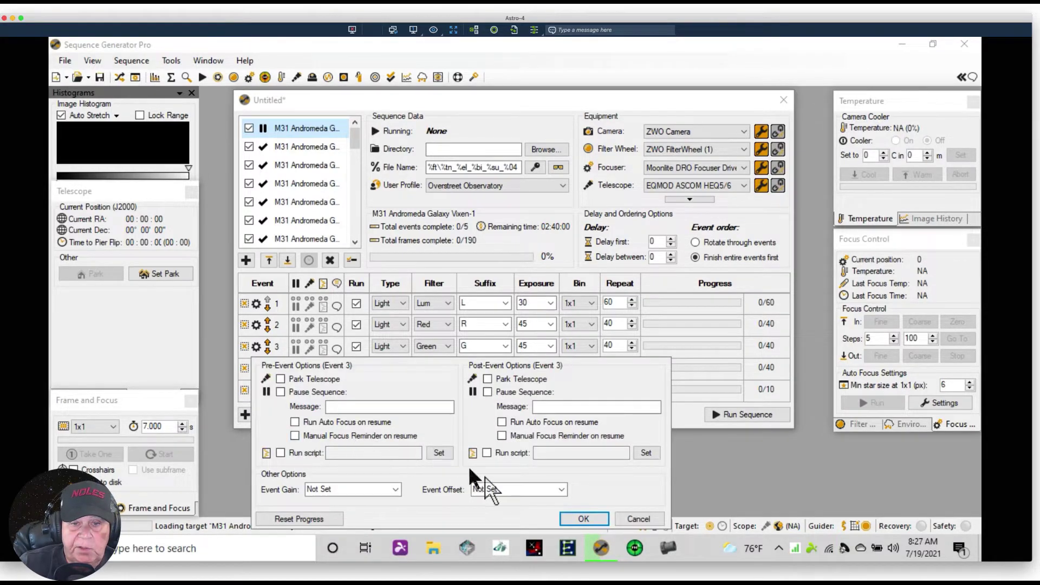
pyautogui.click(355, 489)
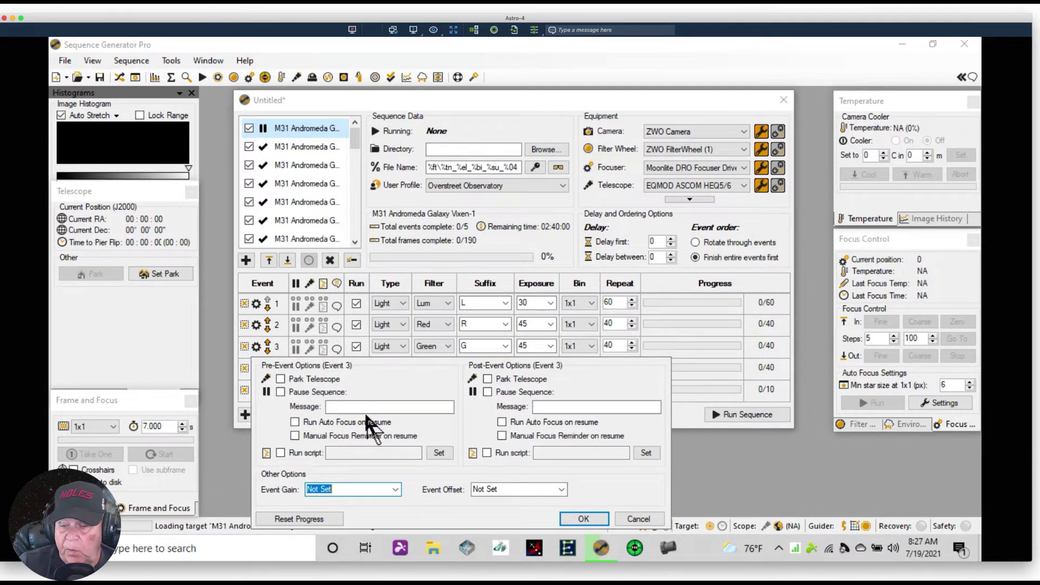
pyautogui.write('139')
pyautogui.click(504, 489)
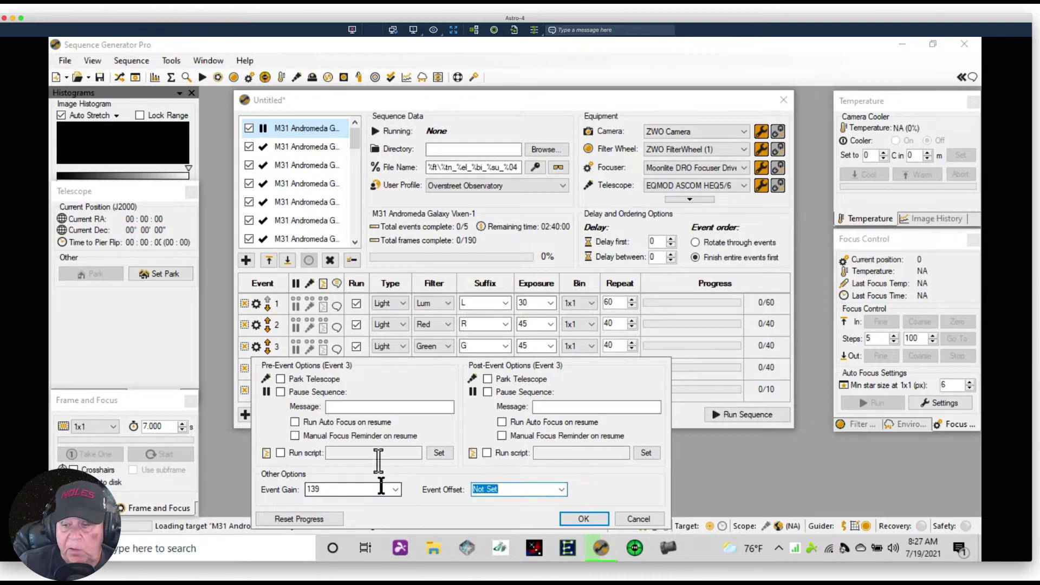
pyautogui.write('21')
pyautogui.click(582, 518)
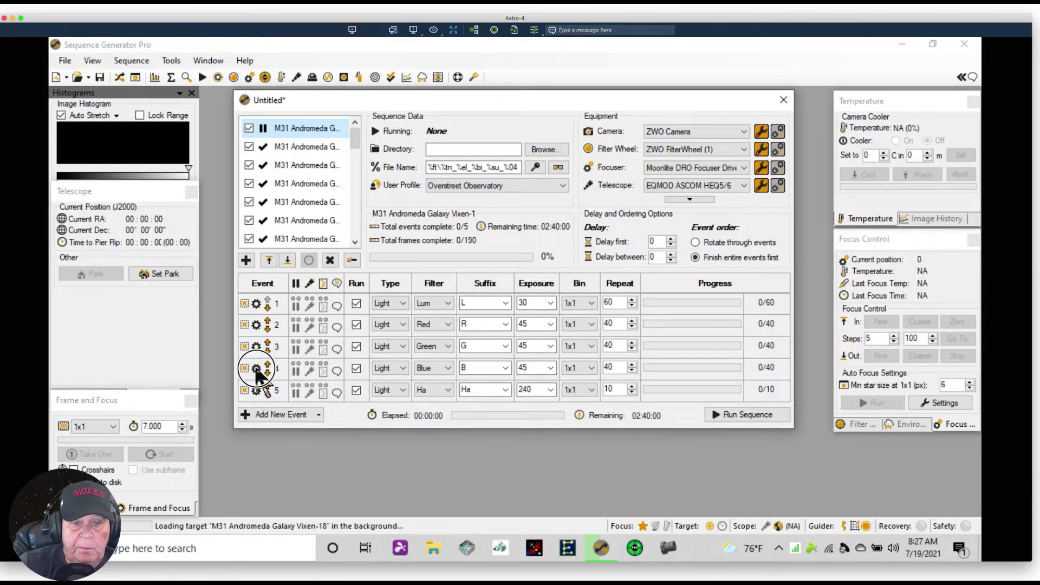
# Give event 4 (Blue) gain 139, correcting a mistyped 129, and offset 21
pyautogui.rightClick(253, 381)
pyautogui.click(311, 470)
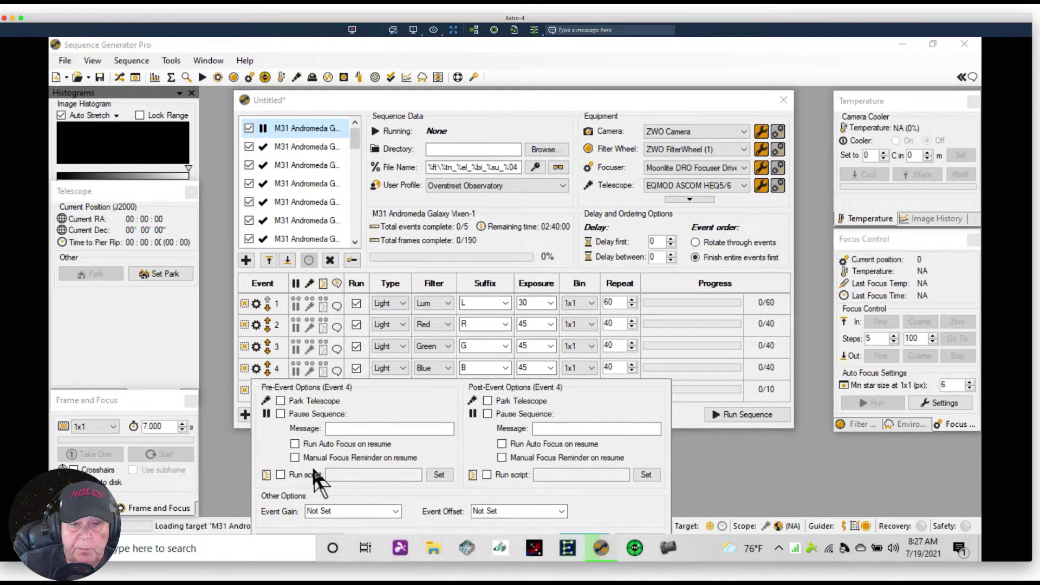
pyautogui.click(336, 512)
pyautogui.write('129')
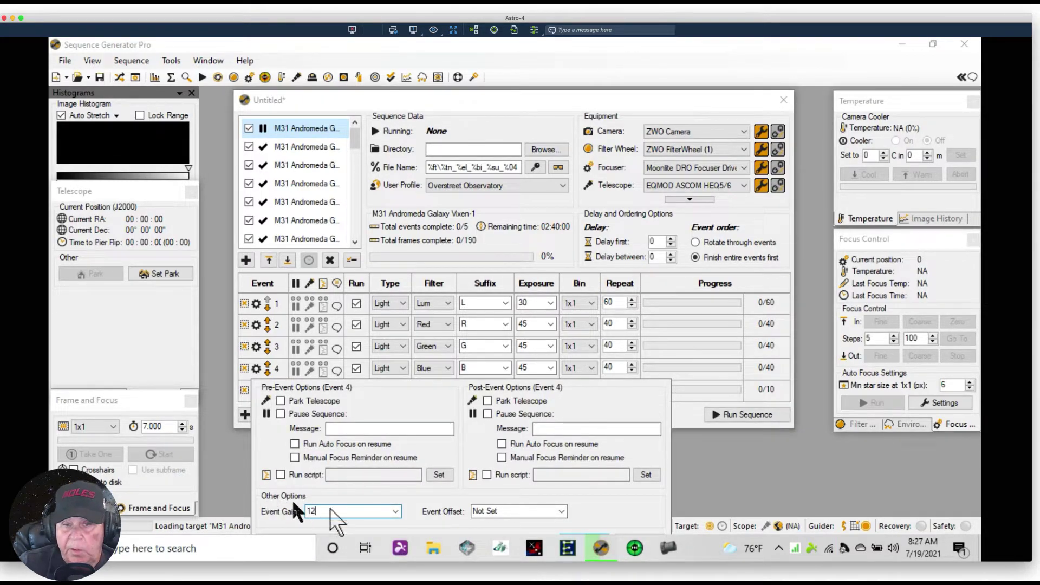
pyautogui.click(371, 512)
pyautogui.press('BackSpace')
pyautogui.press('BackSpace')
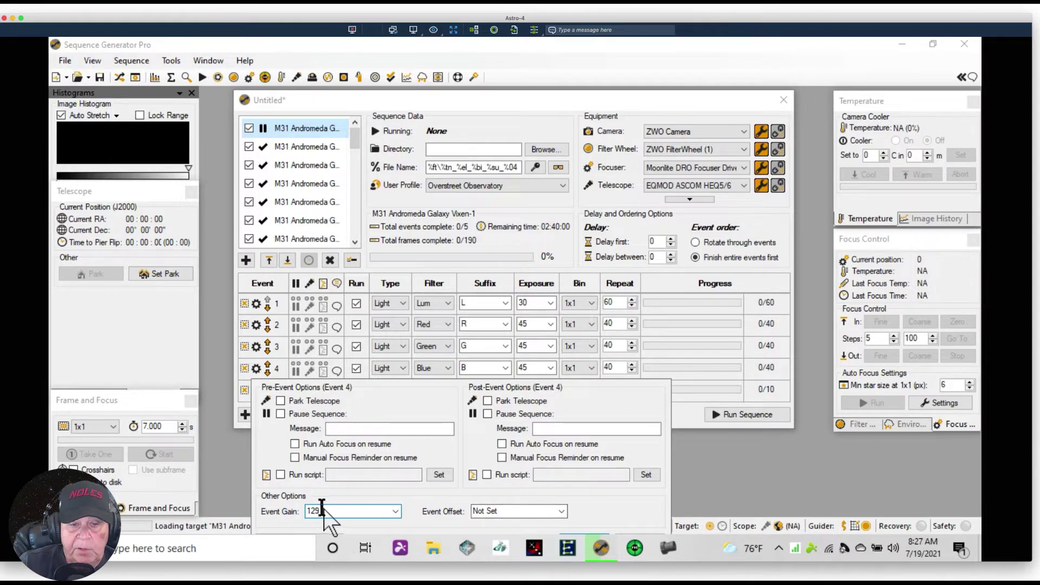
pyautogui.write('39')
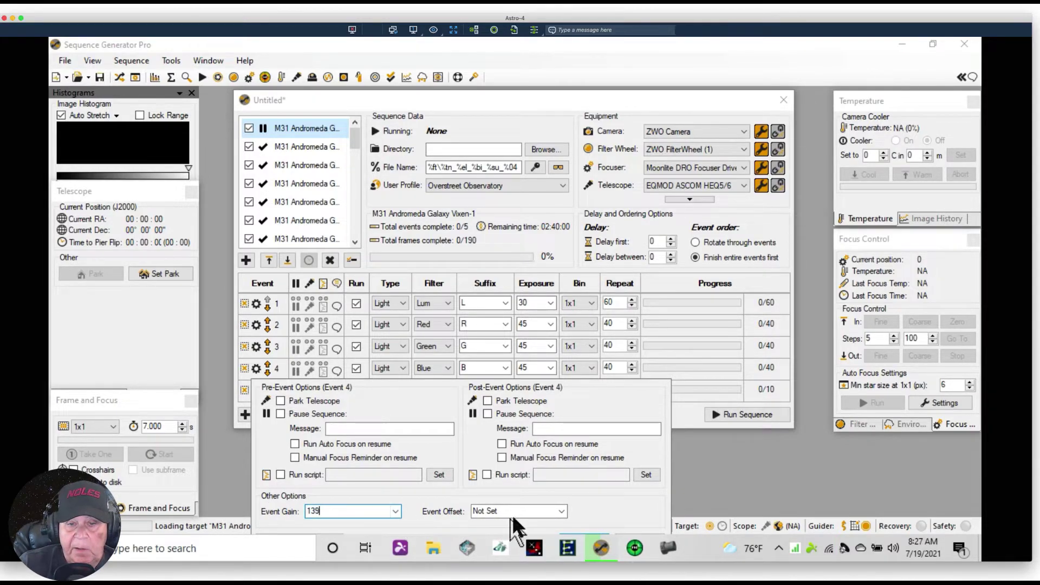
pyautogui.click(512, 514)
pyautogui.write('21')
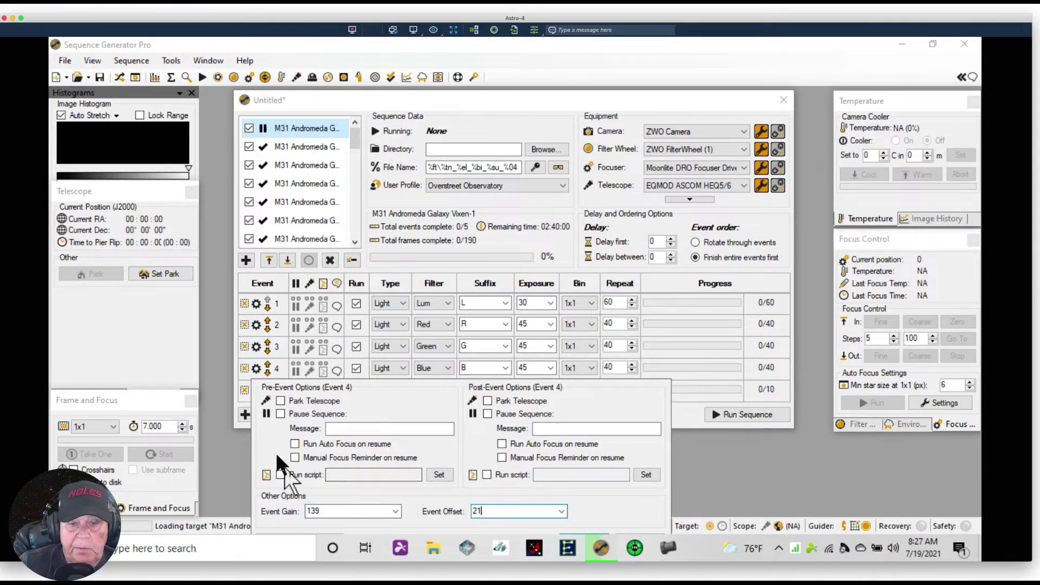
pyautogui.click(272, 358)
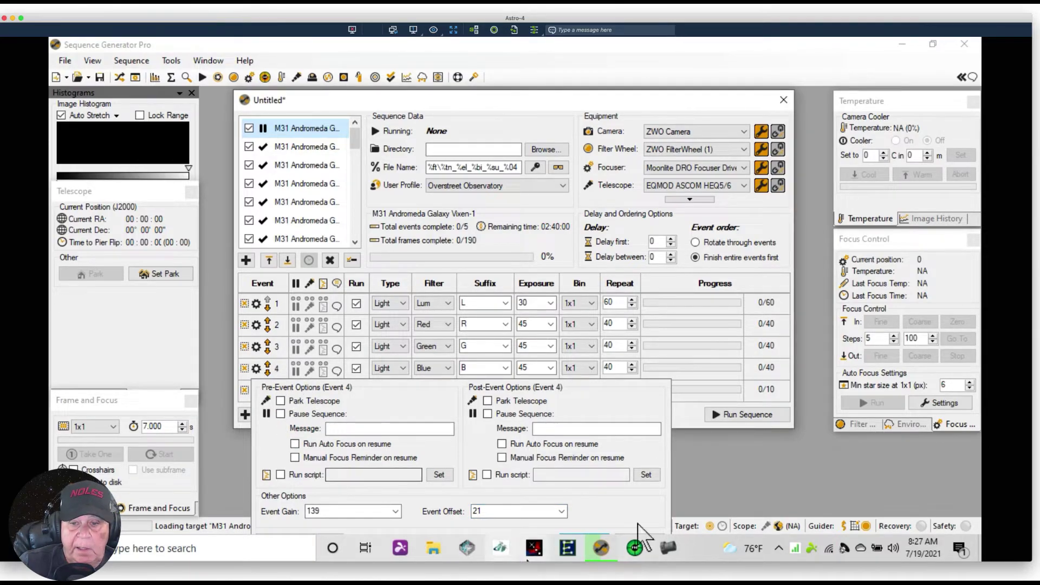
pyautogui.moveTo(513, 109); pyautogui.dragTo(490, 57)
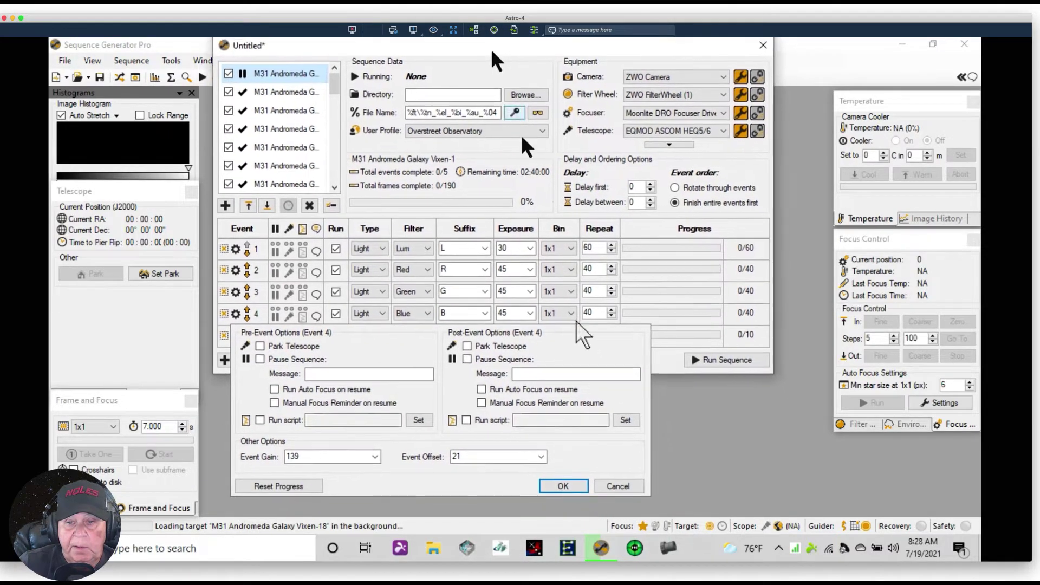
pyautogui.click(561, 487)
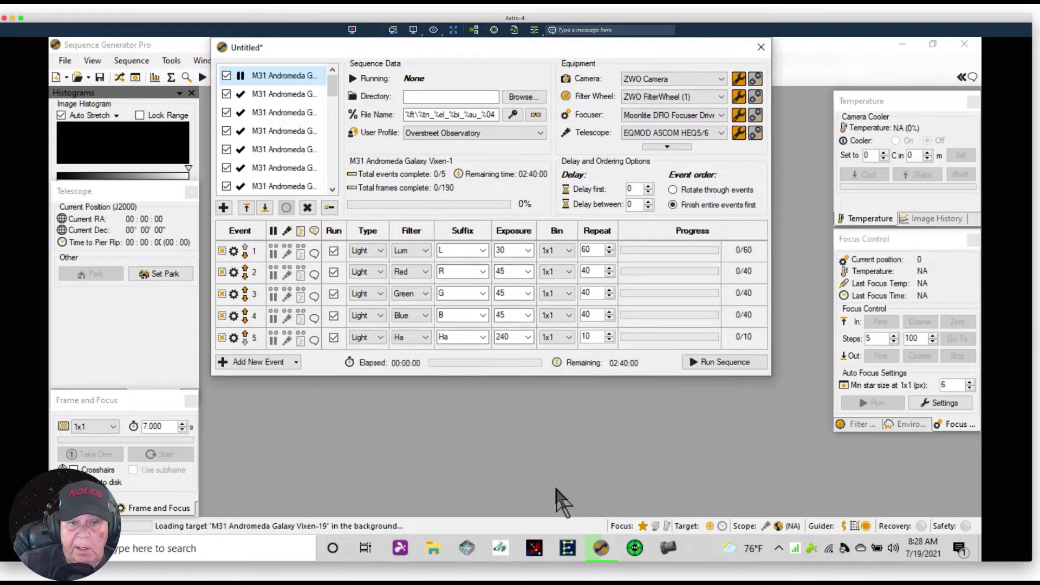
# Set the Ha event 5 gain to 200 in its Event Settings
pyautogui.click(234, 336)
pyautogui.click(258, 437)
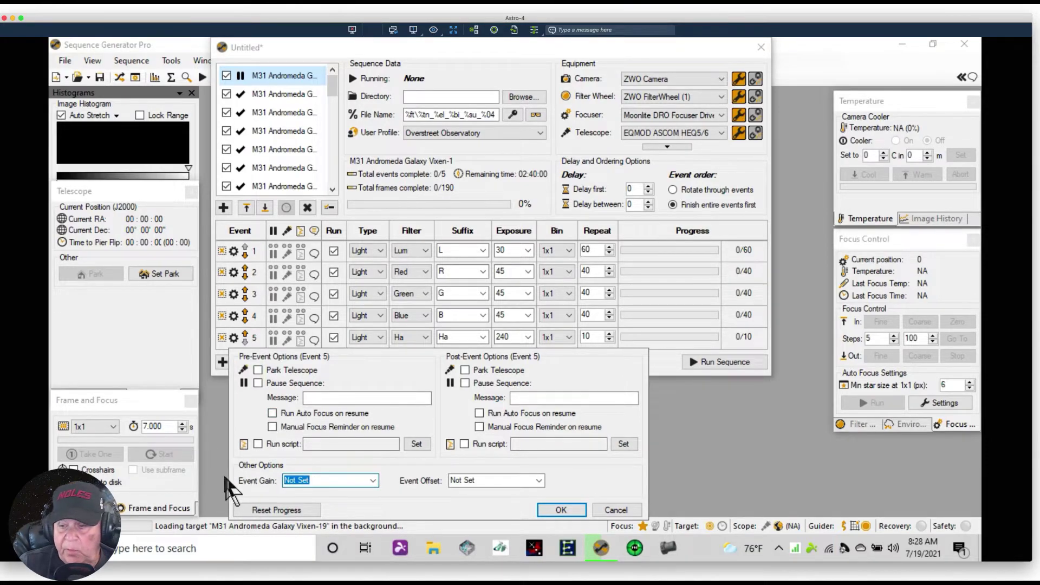
pyautogui.write('200')
pyautogui.press('Tab')
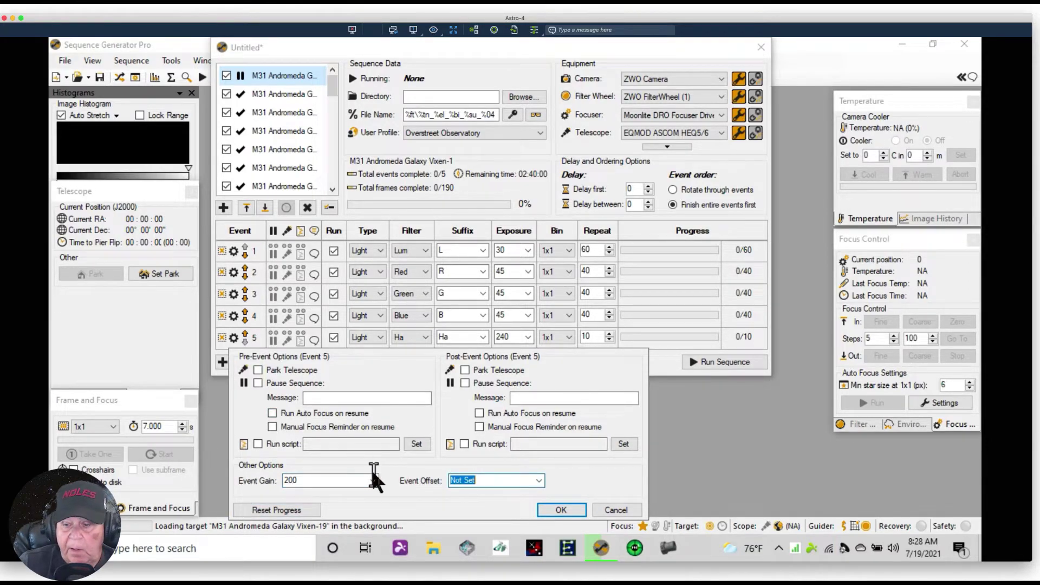
pyautogui.click(558, 510)
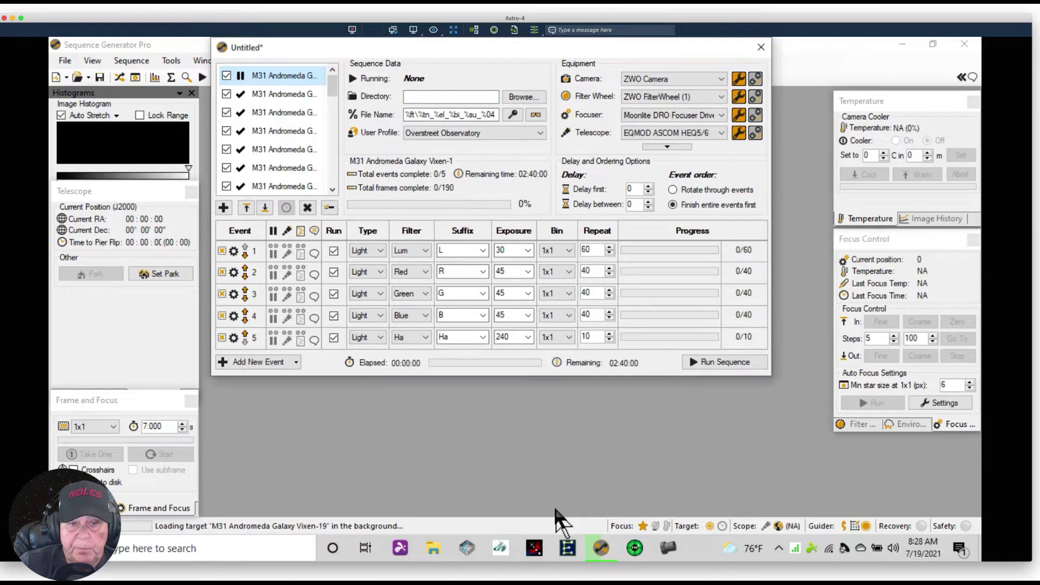
pyautogui.click(481, 59)
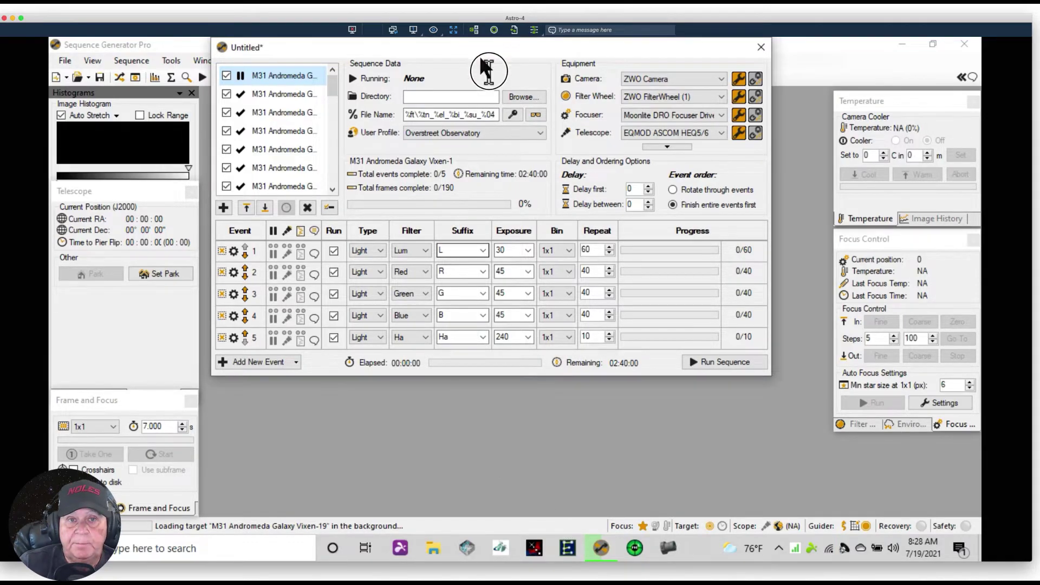
pyautogui.moveTo(481, 60); pyautogui.dragTo(499, 92)
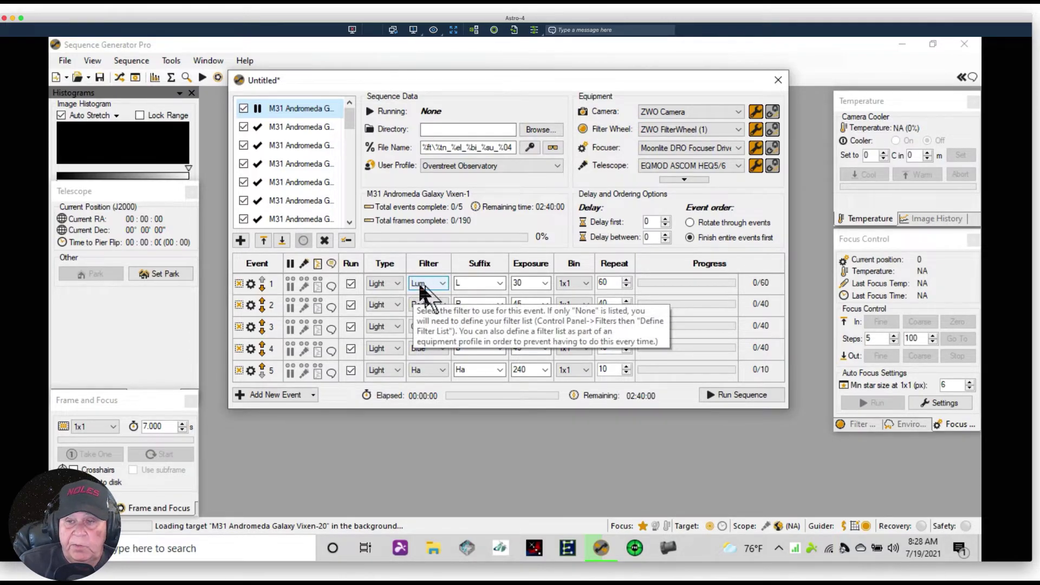
pyautogui.click(545, 282)
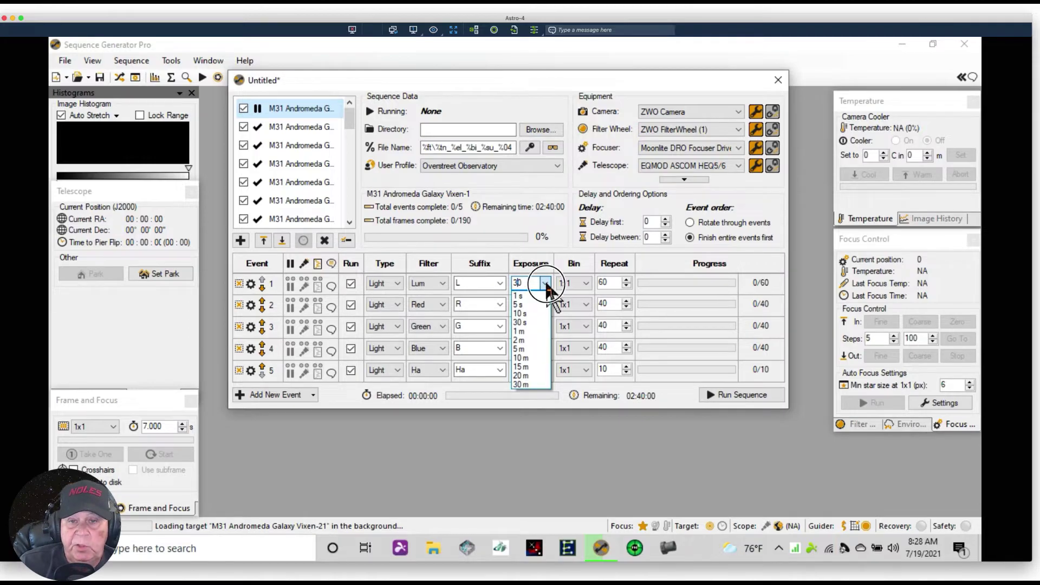
pyautogui.click(544, 280)
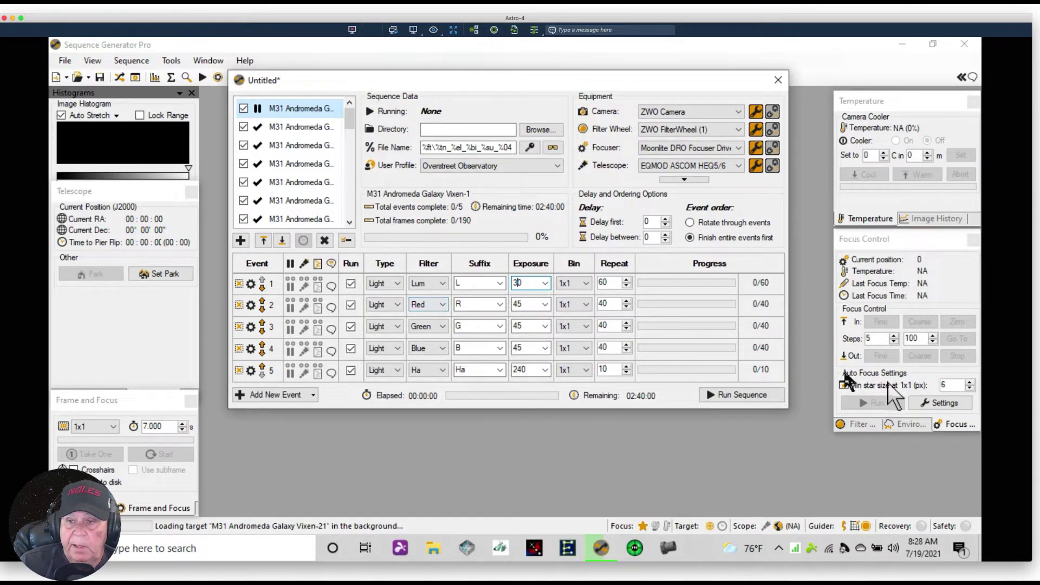
# Show the Filter panel in the dock and display target Vixen-2's empty events
pyautogui.click(841, 424)
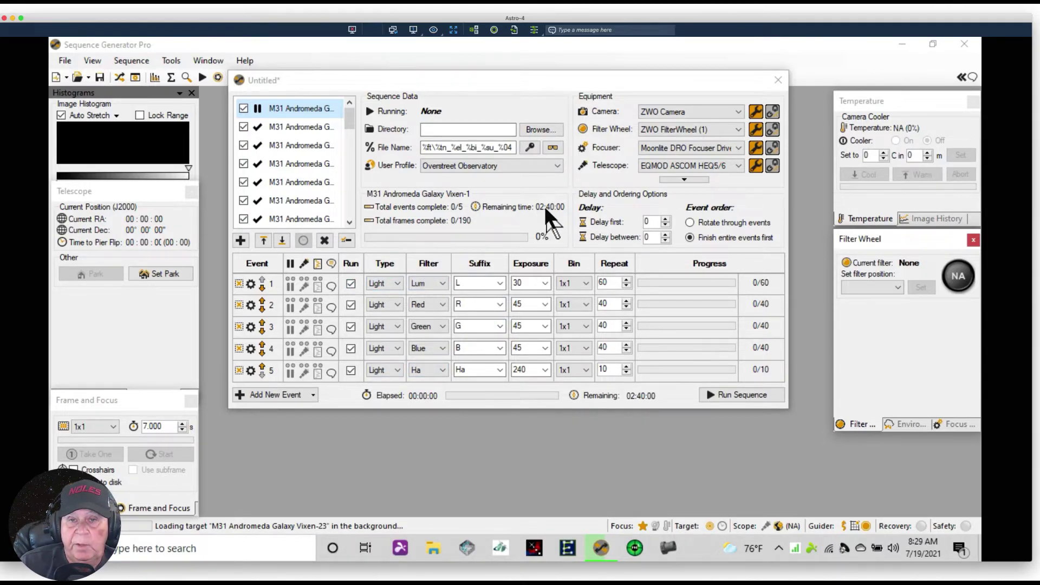
pyautogui.click(284, 125)
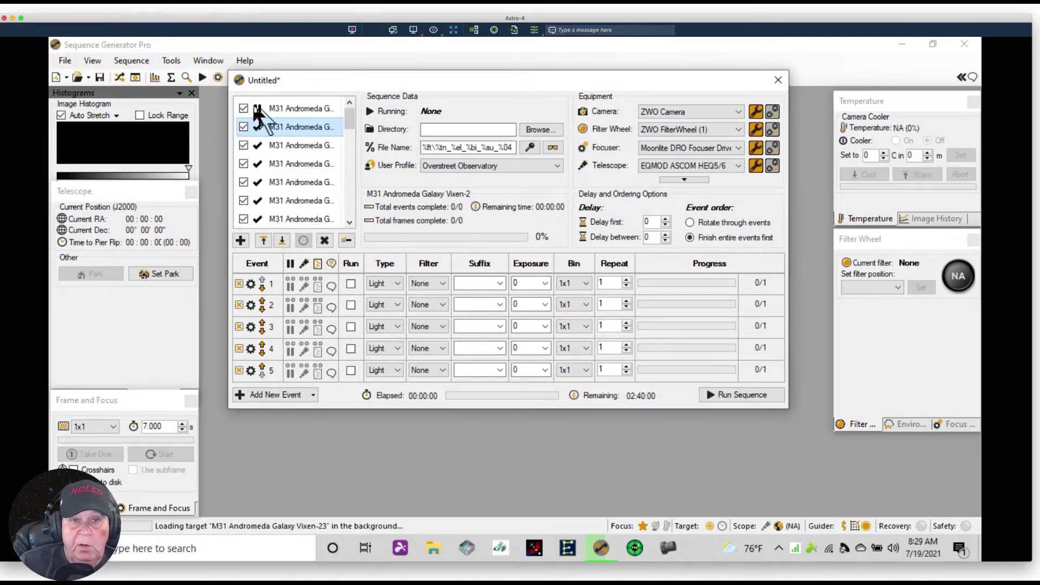
# Reselect target Vixen-1 and bring up its target context menu
pyautogui.click(276, 109)
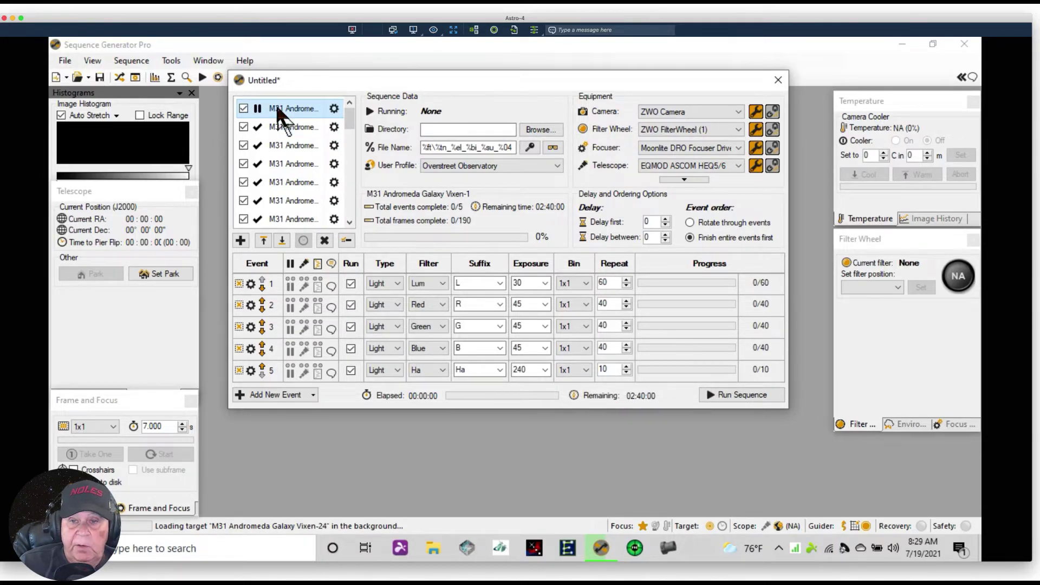
pyautogui.rightClick(276, 107)
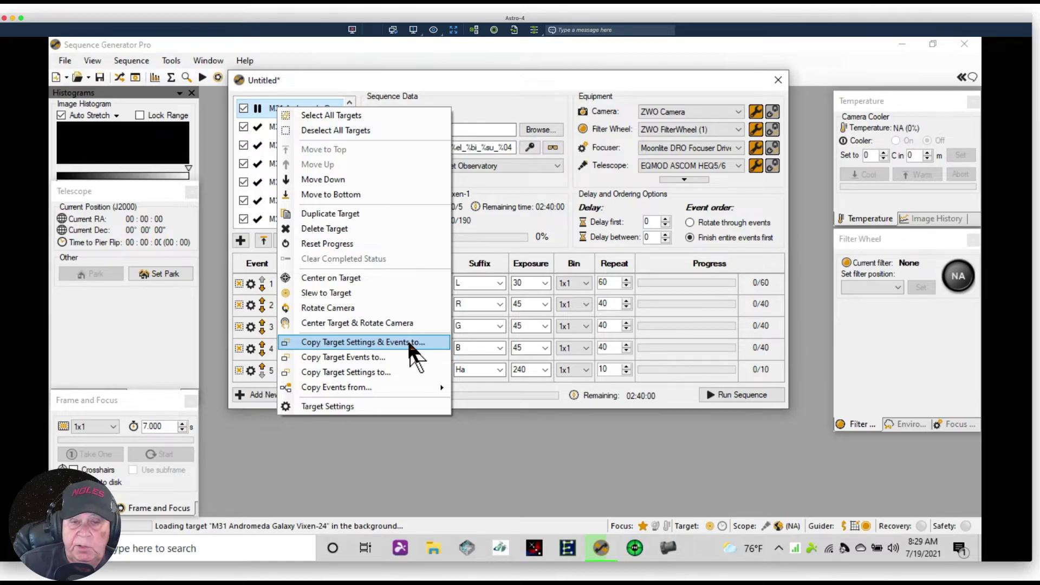
# Choose Copy Target Settings & Events and tick Select \ Deselect All for Vixen-2 through Vixen-36
pyautogui.click(381, 343)
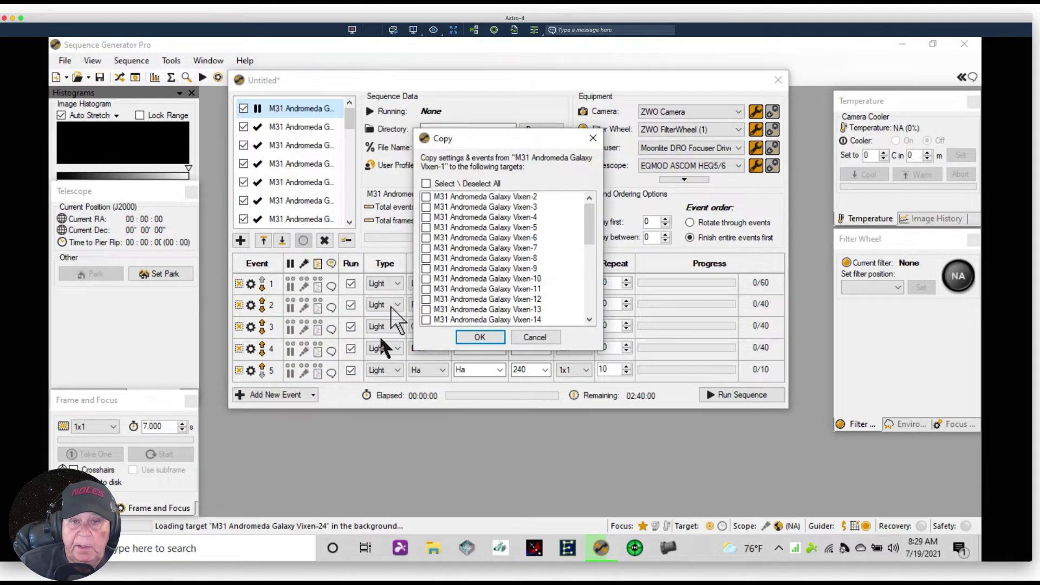
pyautogui.moveTo(591, 215); pyautogui.dragTo(583, 152)
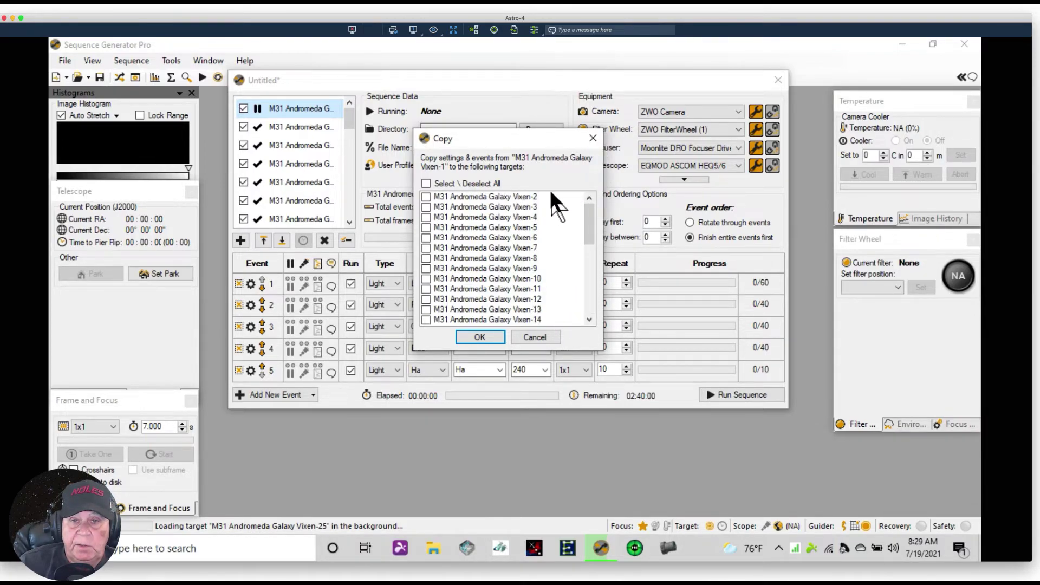
pyautogui.click(426, 184)
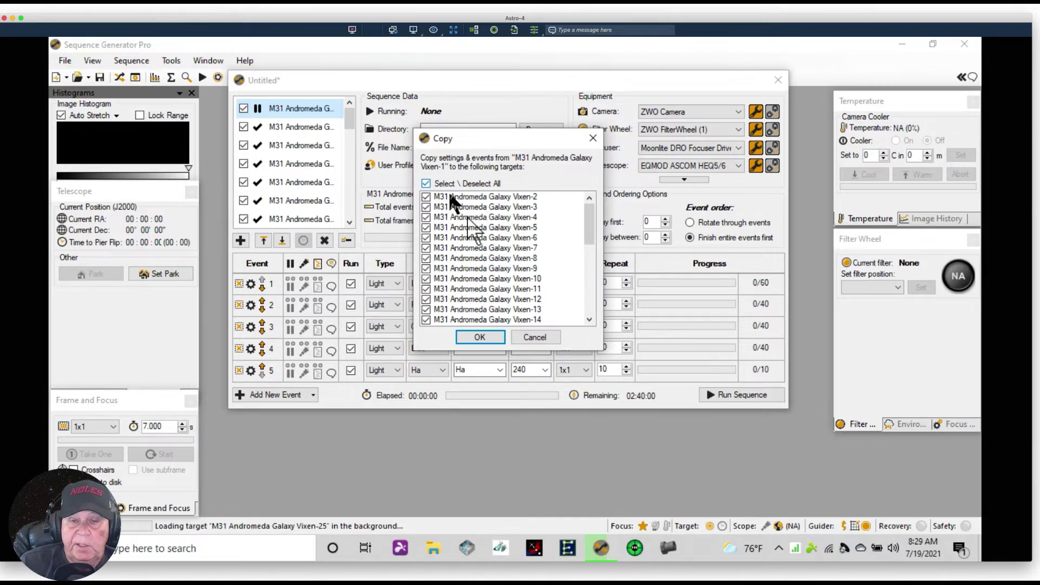
# Confirm the copy, accept the replace warning, and check targets Vixen-2 and Vixen-6
pyautogui.click(480, 337)
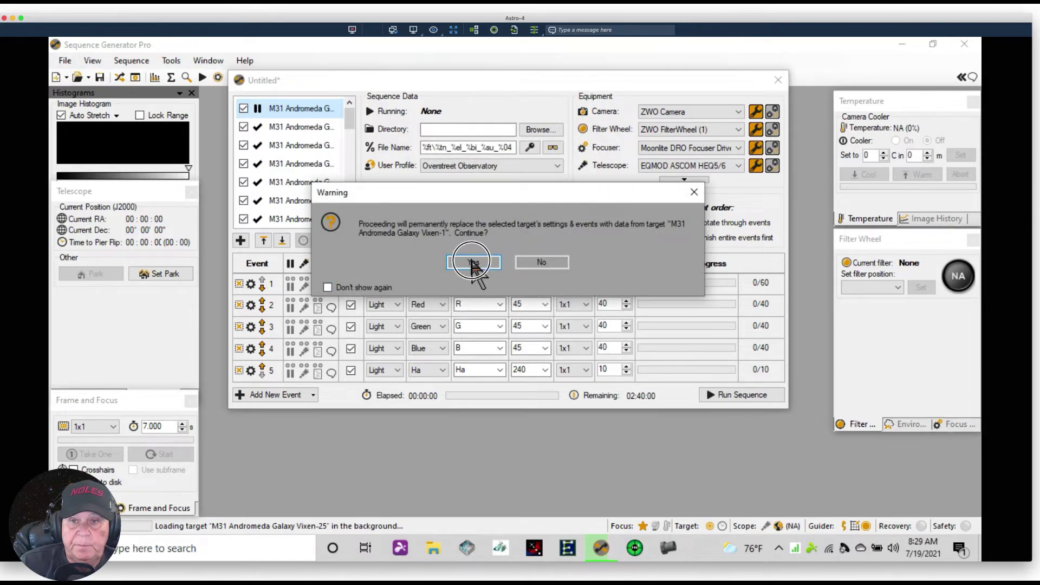
pyautogui.click(471, 262)
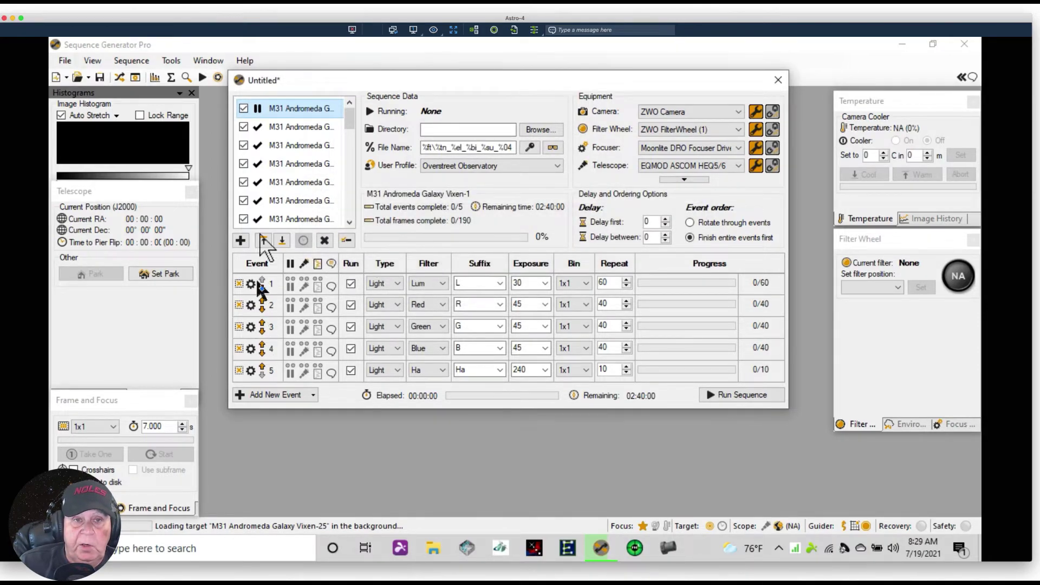
pyautogui.moveTo(283, 118)
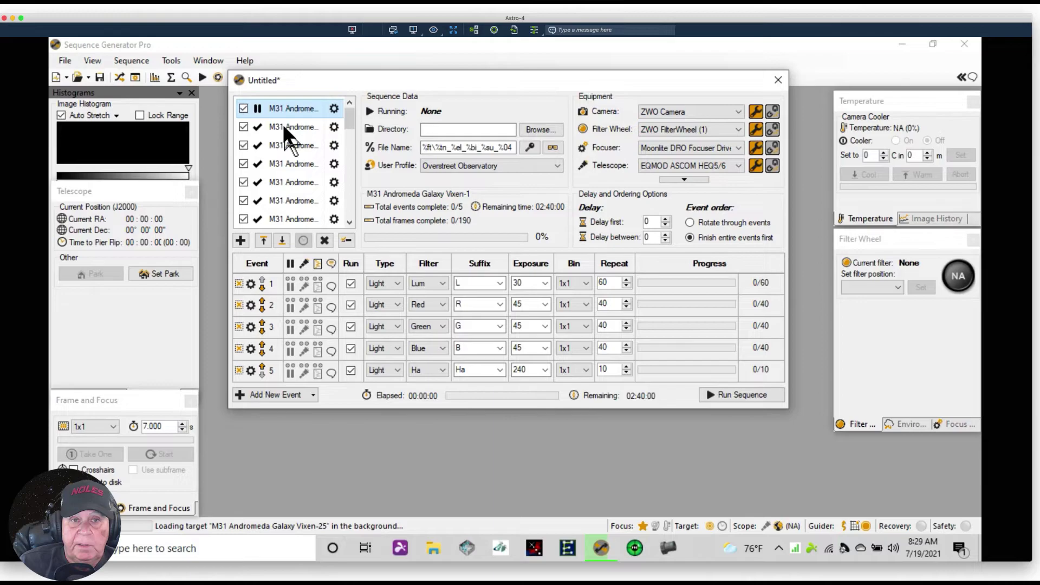
pyautogui.click(283, 128)
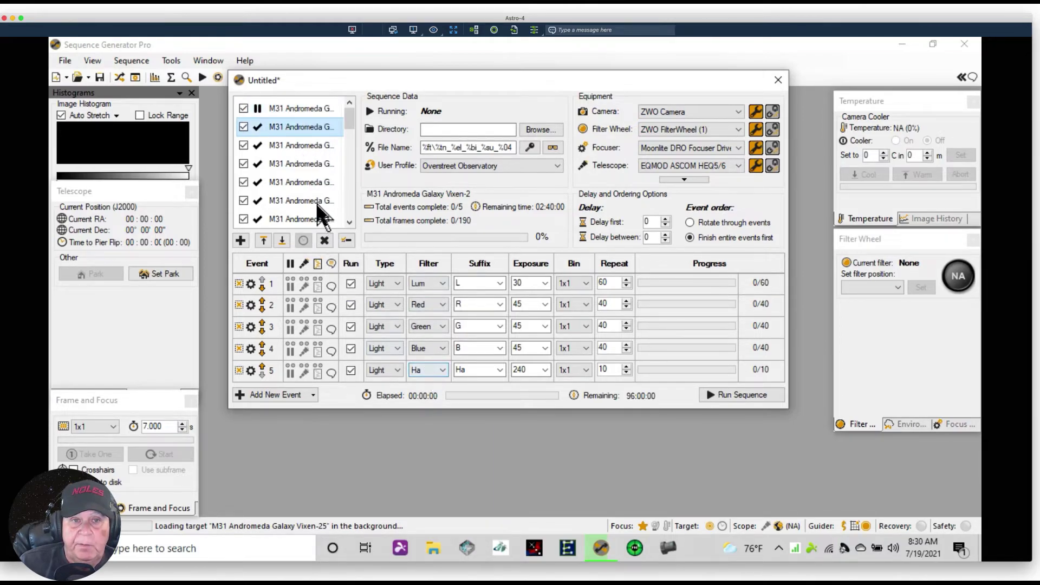
pyautogui.click(301, 201)
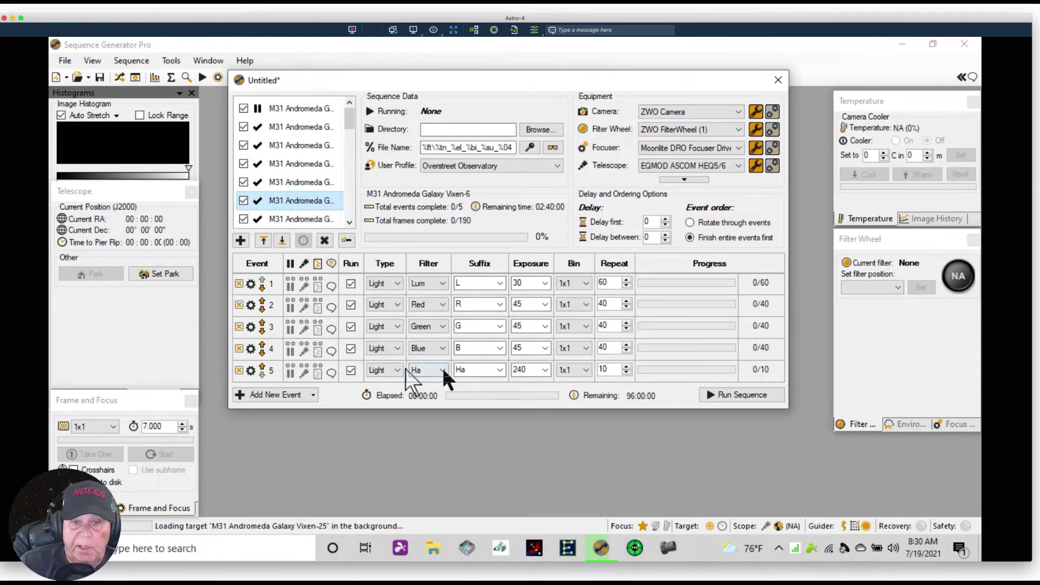
# Inspect Vixen-6's event 5 and event 2 settings for gain 139 and offset 21
pyautogui.click(251, 370)
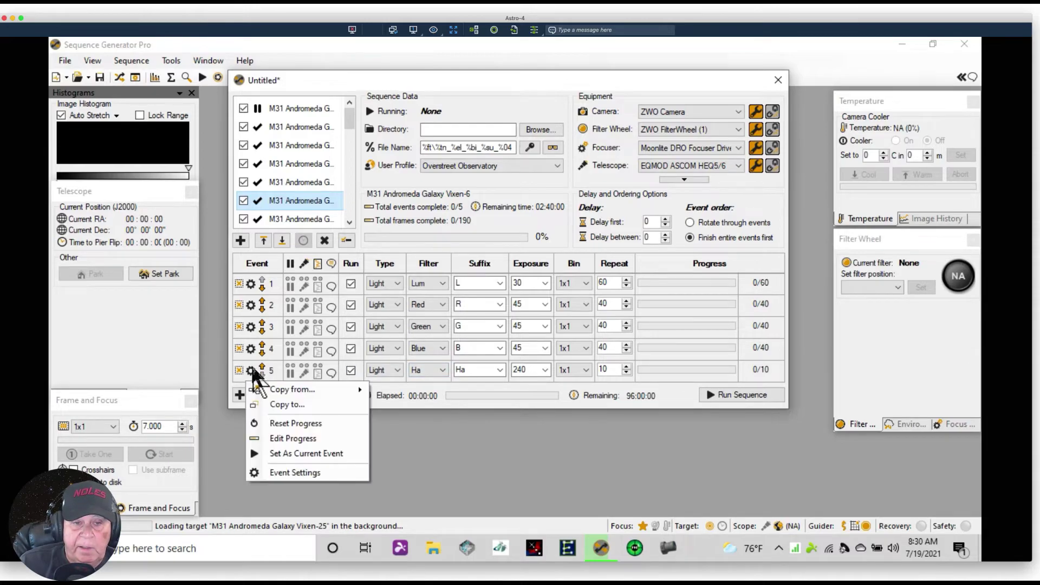
pyautogui.click(295, 472)
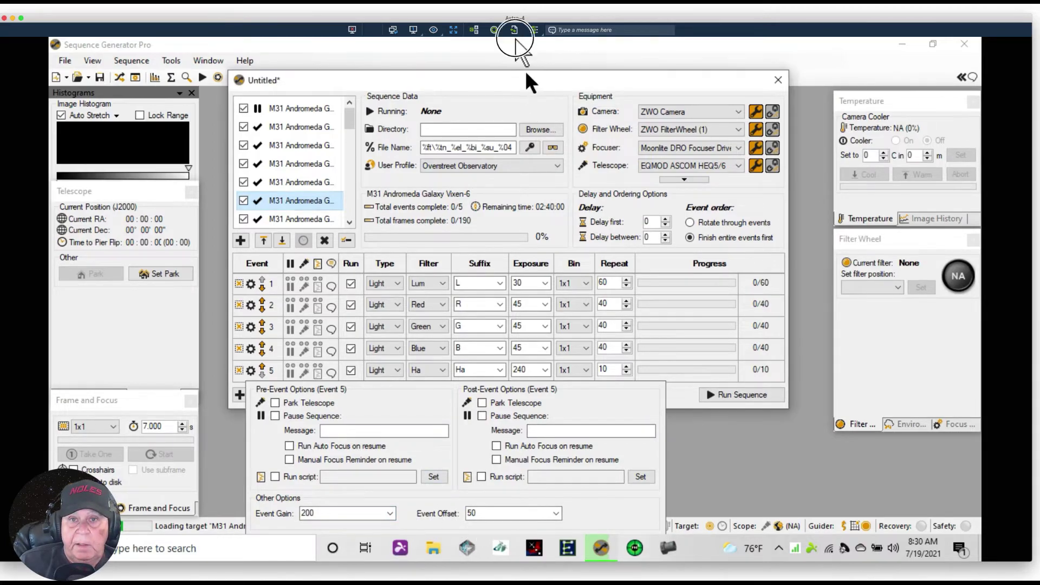
pyautogui.moveTo(525, 69); pyautogui.dragTo(513, 34)
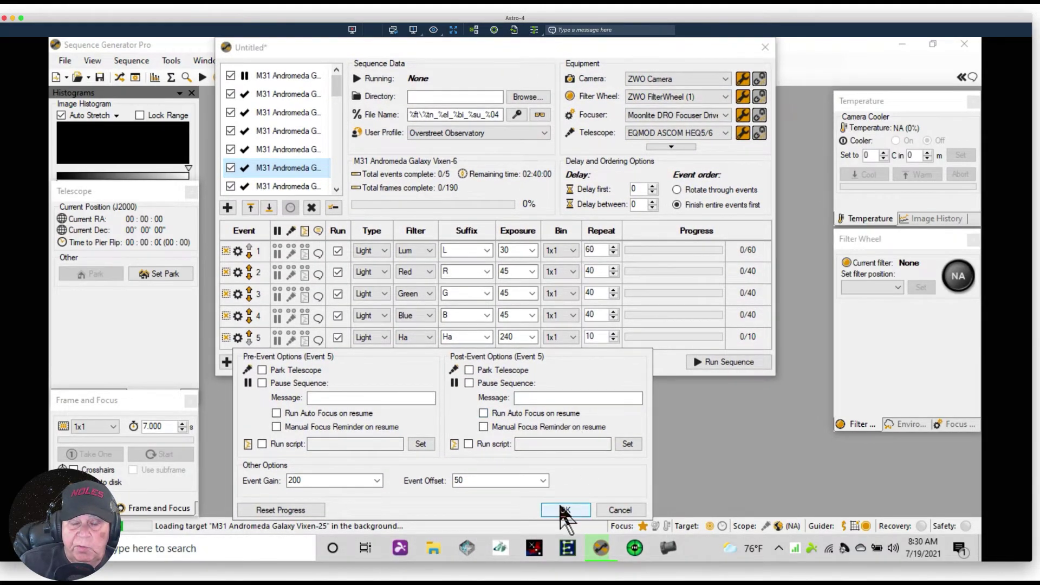
pyautogui.click(558, 506)
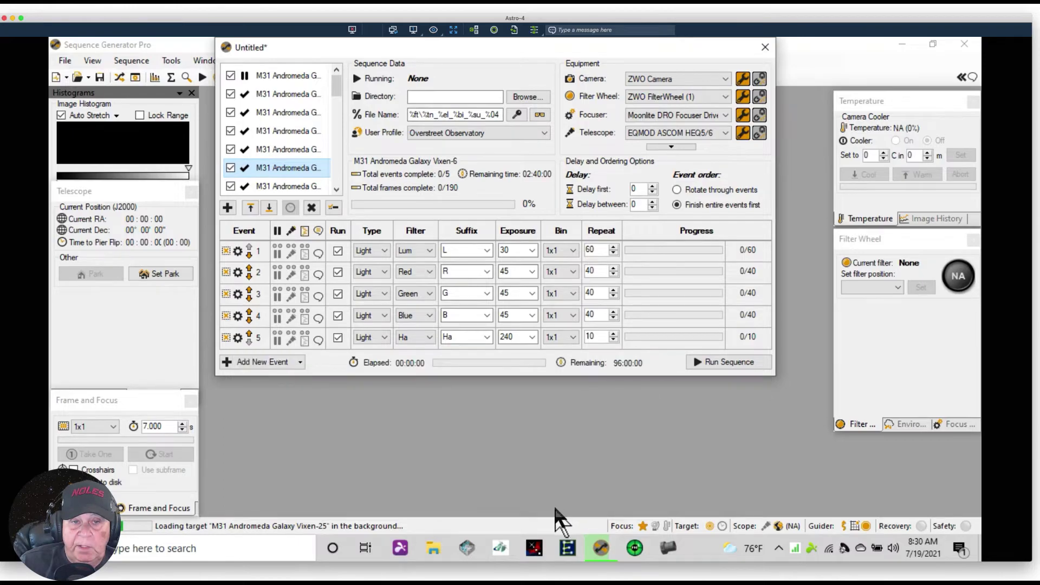
pyautogui.click(238, 273)
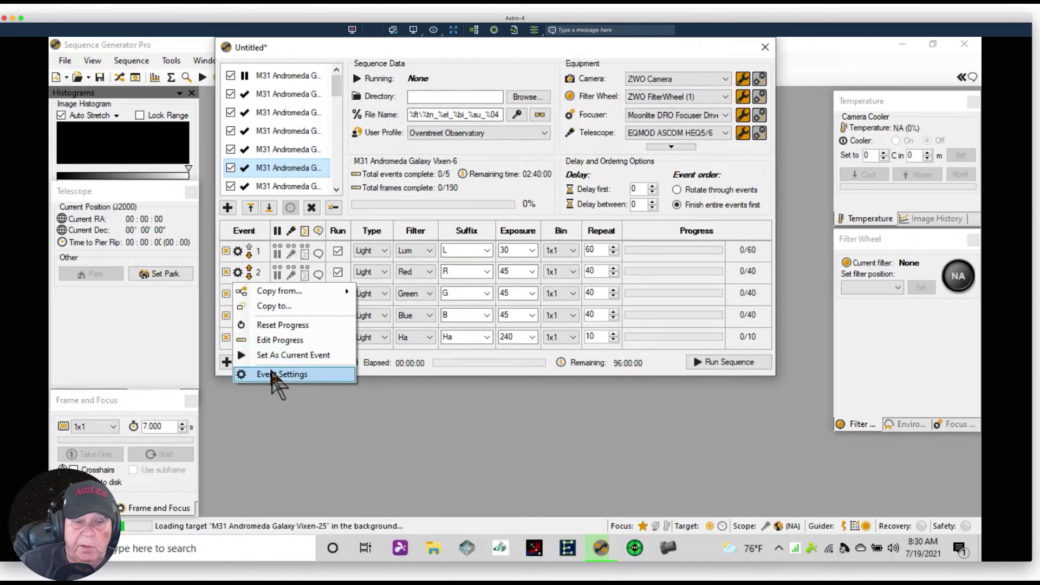
pyautogui.click(274, 374)
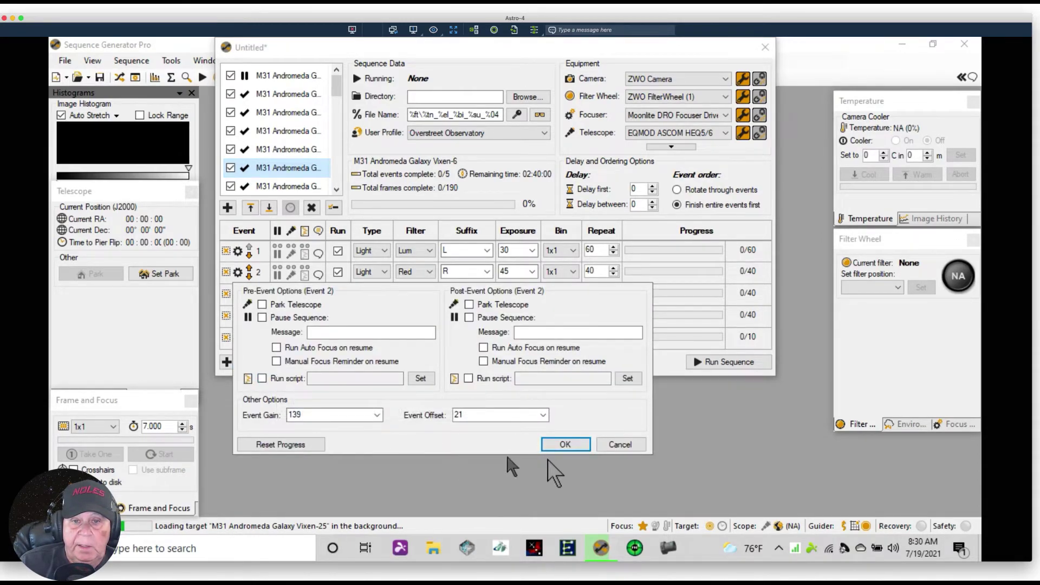
pyautogui.click(562, 445)
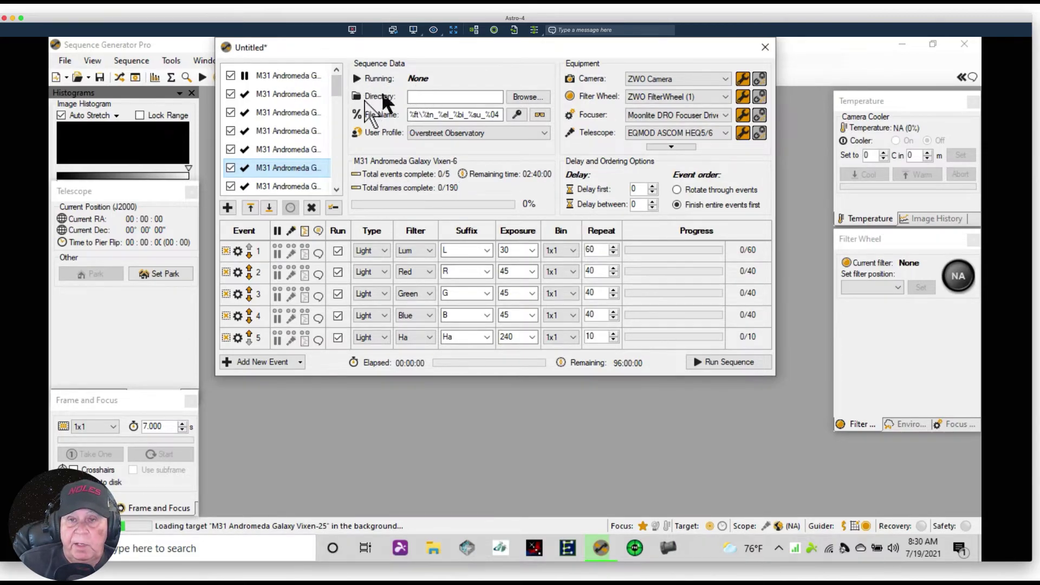
pyautogui.click(282, 74)
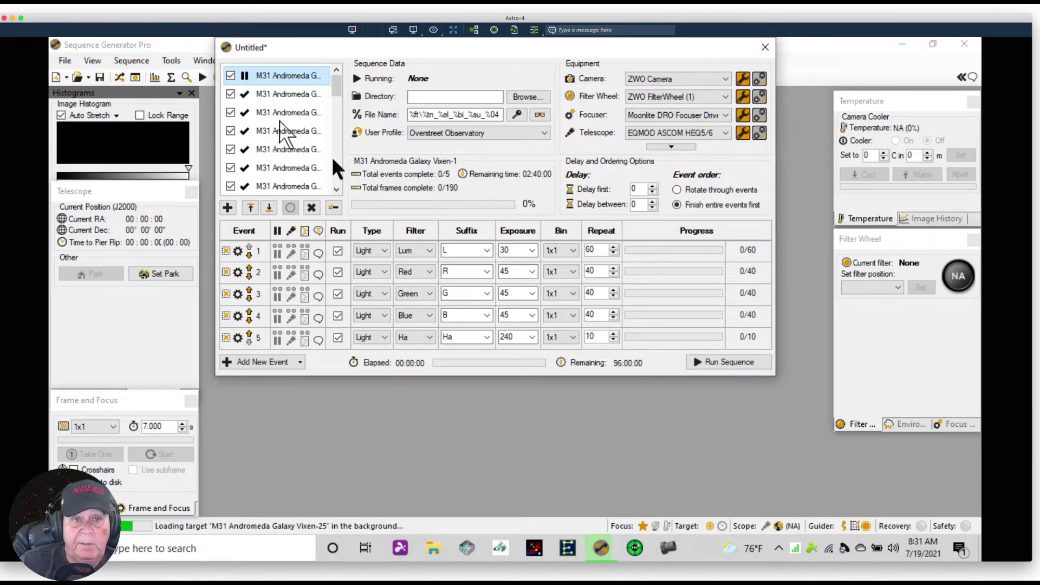
pyautogui.moveTo(265, 85)
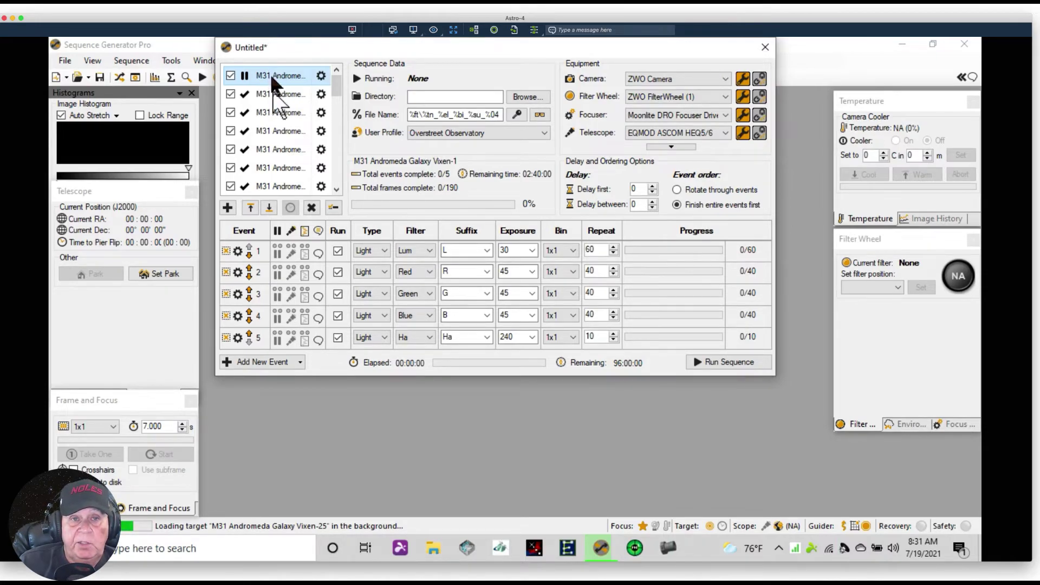
# Exclude targets 3 and 4 from the run and select target Vixen-2
pyautogui.click(231, 113)
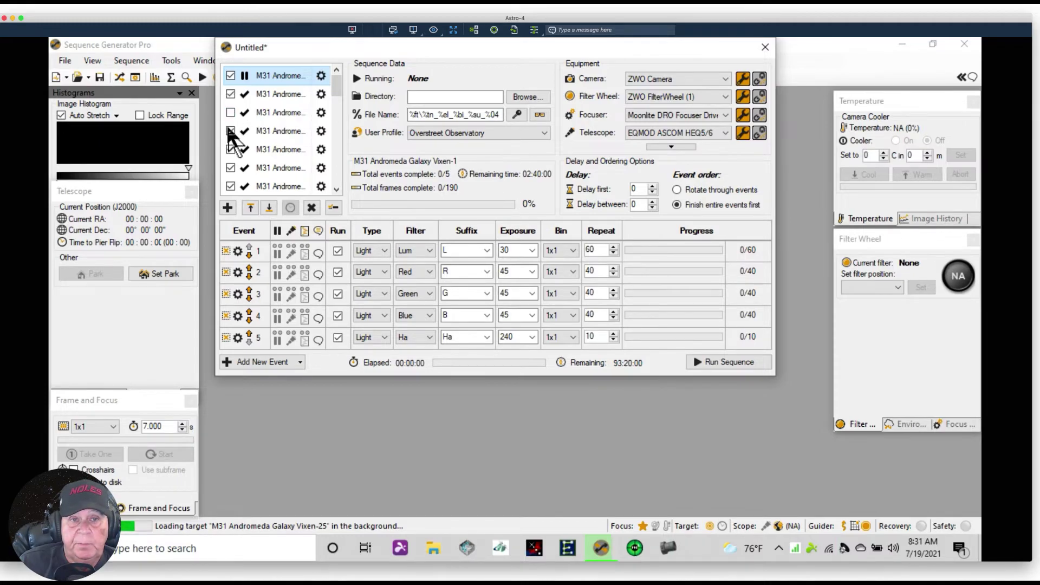
pyautogui.click(231, 132)
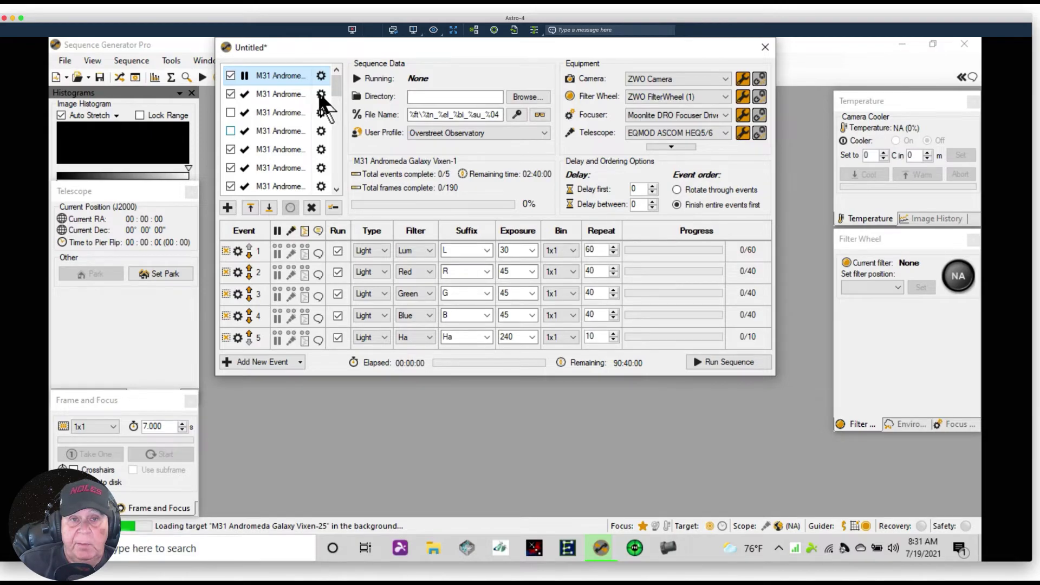
pyautogui.click(264, 93)
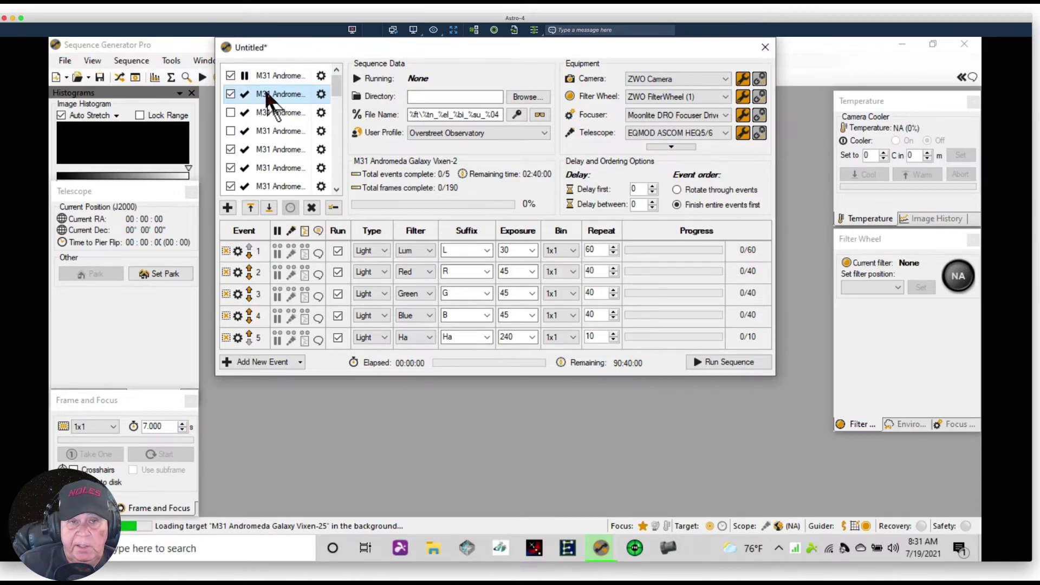
pyautogui.rightClick(265, 93)
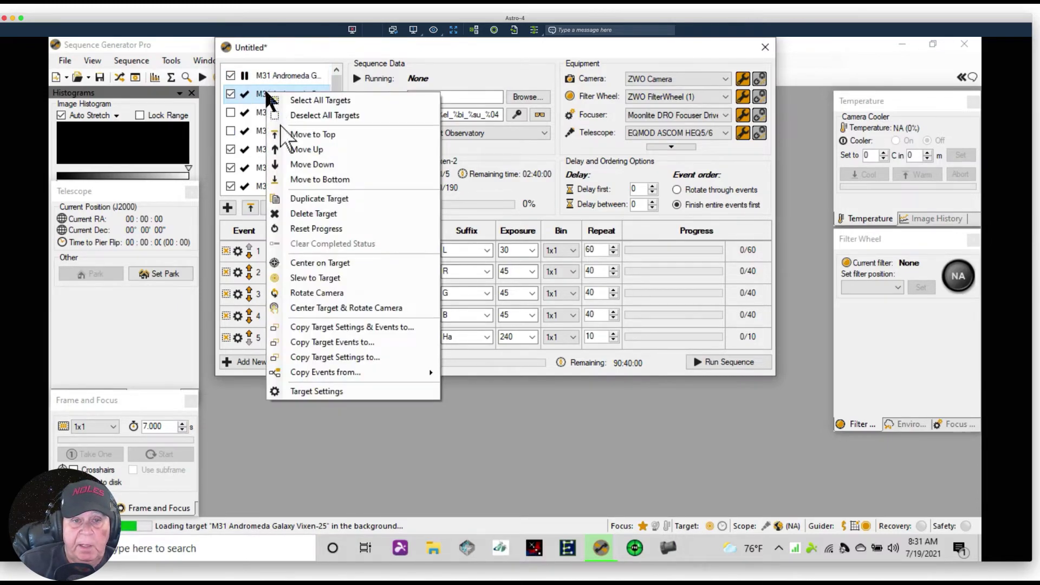
pyautogui.click(314, 398)
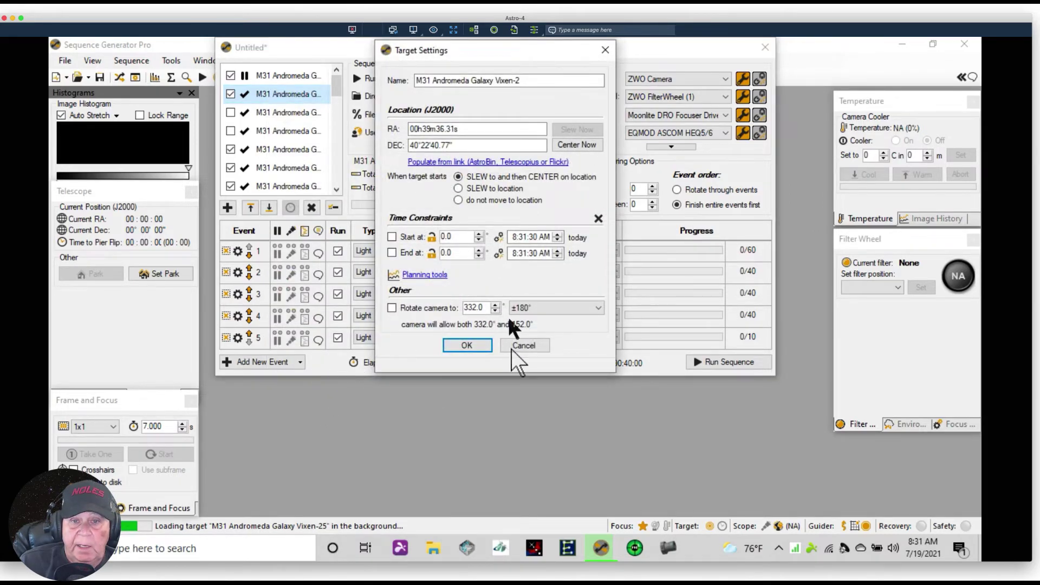
pyautogui.click(523, 347)
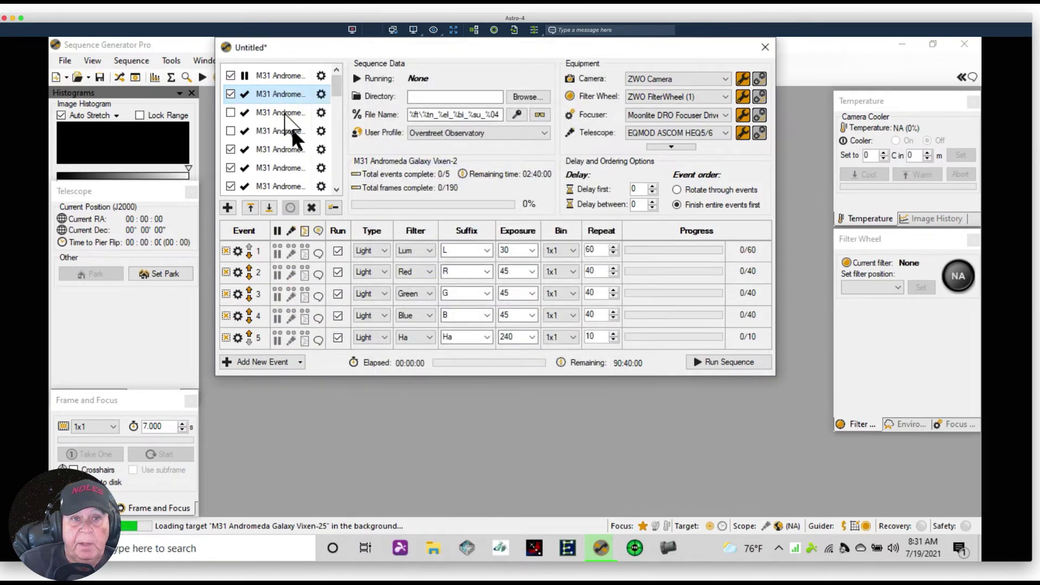
pyautogui.rightClick(267, 91)
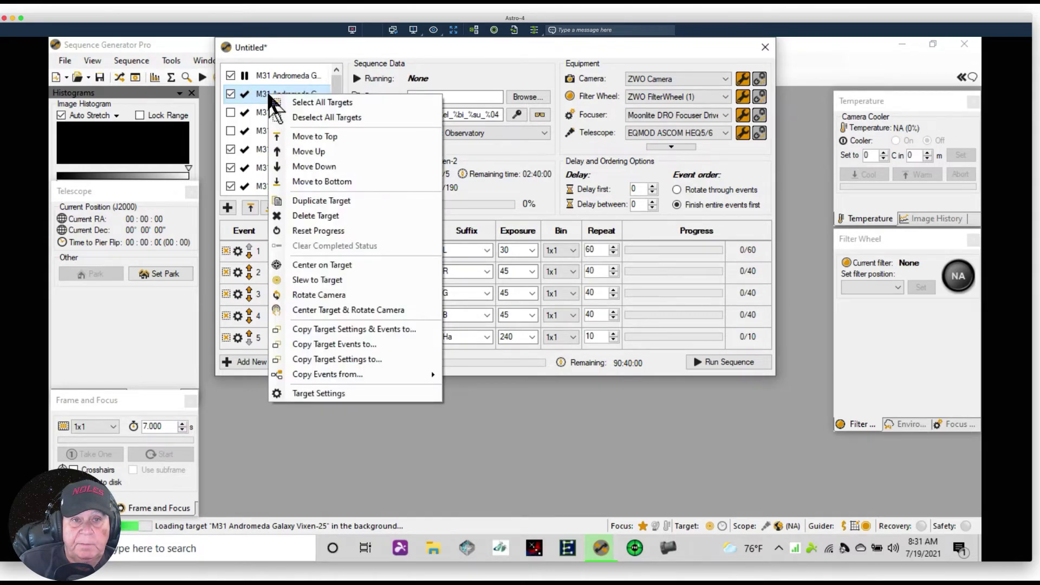
pyautogui.click(541, 410)
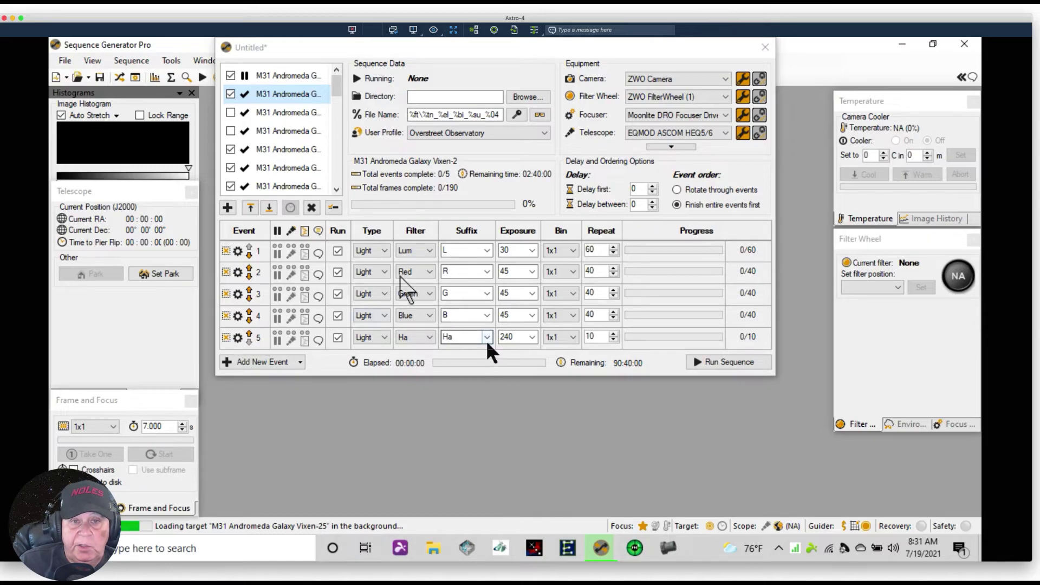
pyautogui.moveTo(277, 90)
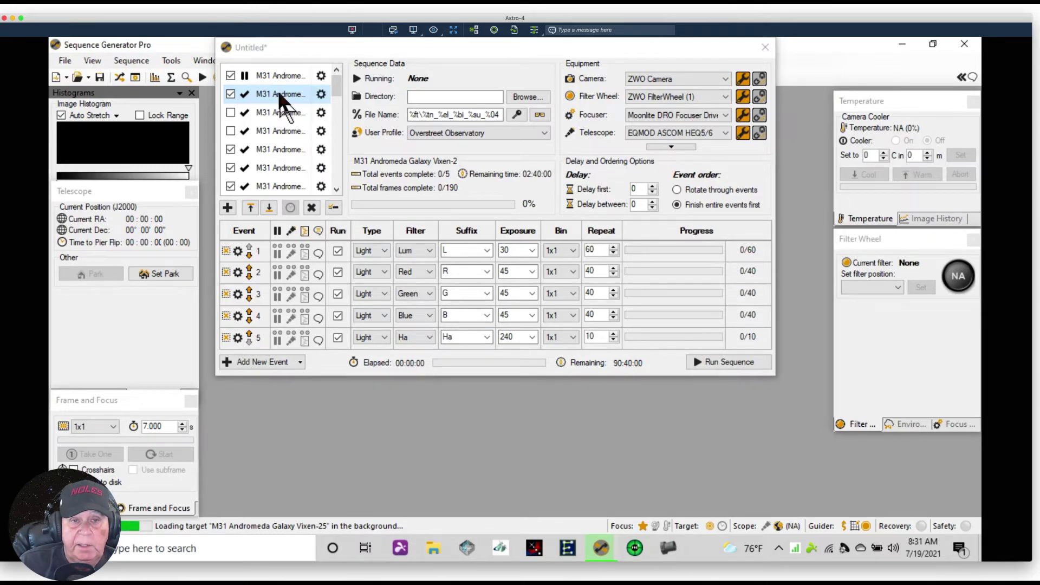
pyautogui.click(278, 90)
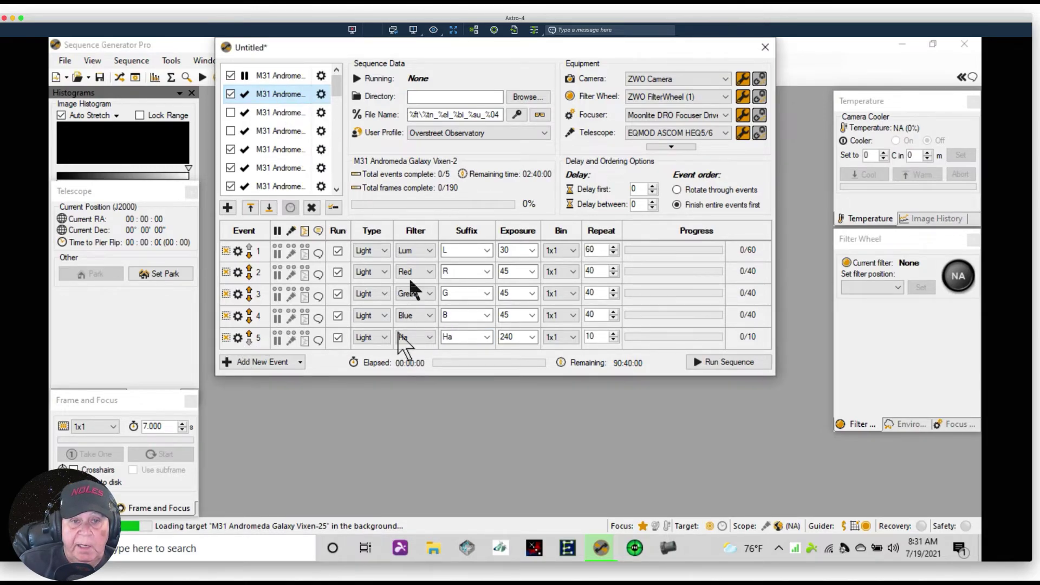
# Enable Post-Event Park Telescope on Vixen-2's Ha event 5
pyautogui.click(239, 338)
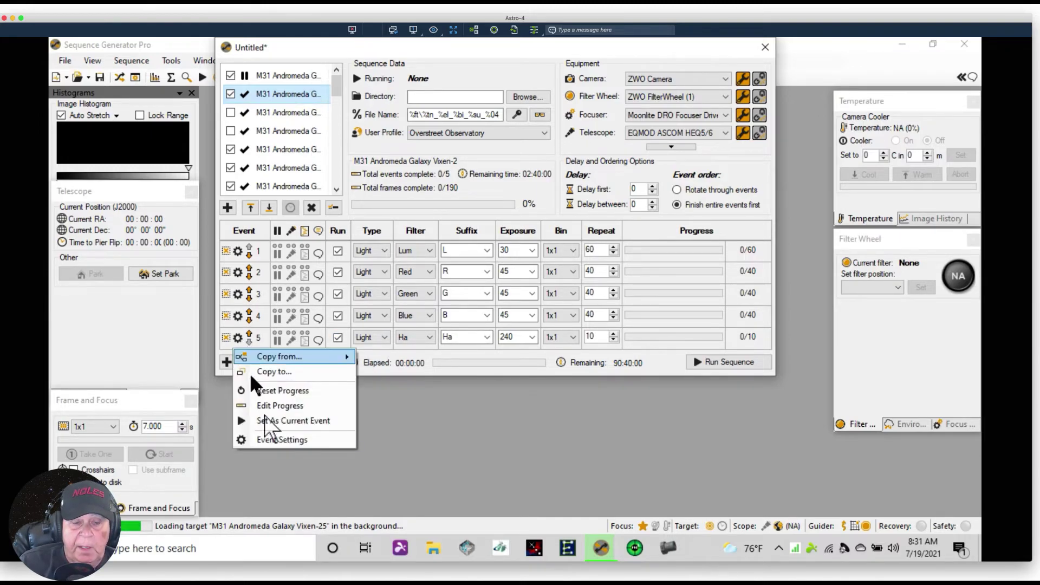
pyautogui.click(276, 440)
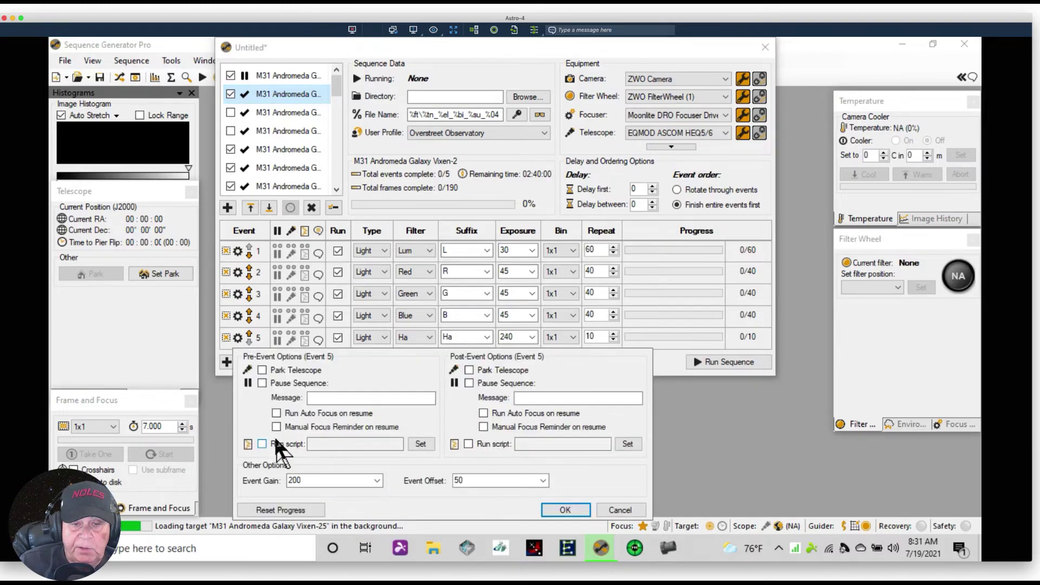
pyautogui.click(469, 370)
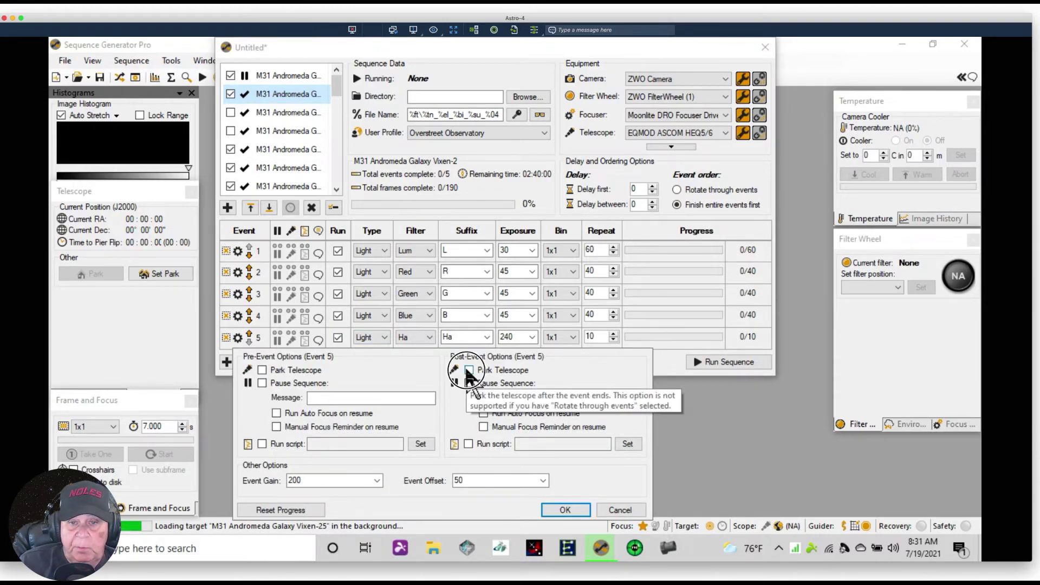
pyautogui.click(565, 510)
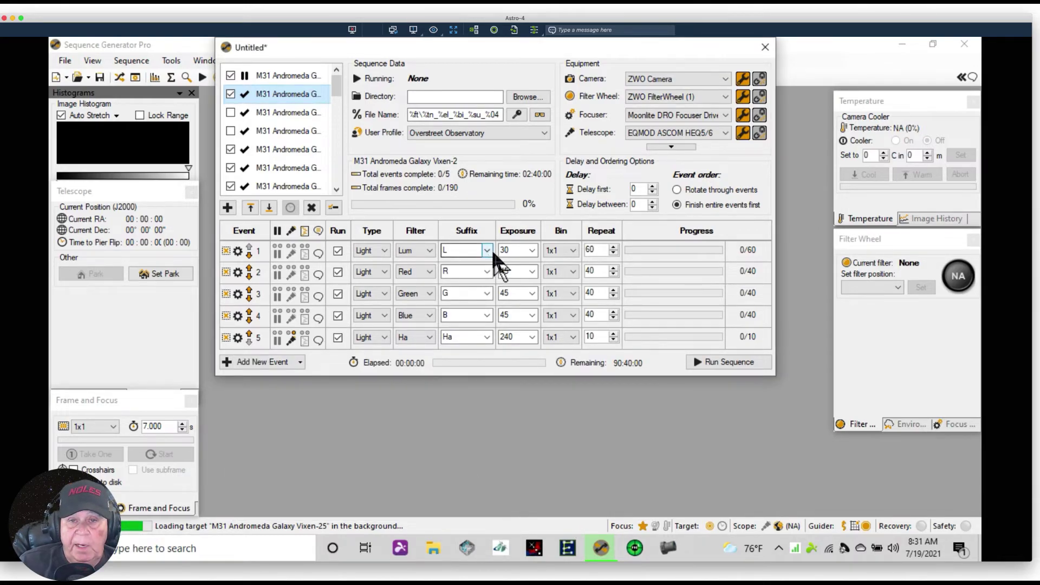
pyautogui.click(514, 271)
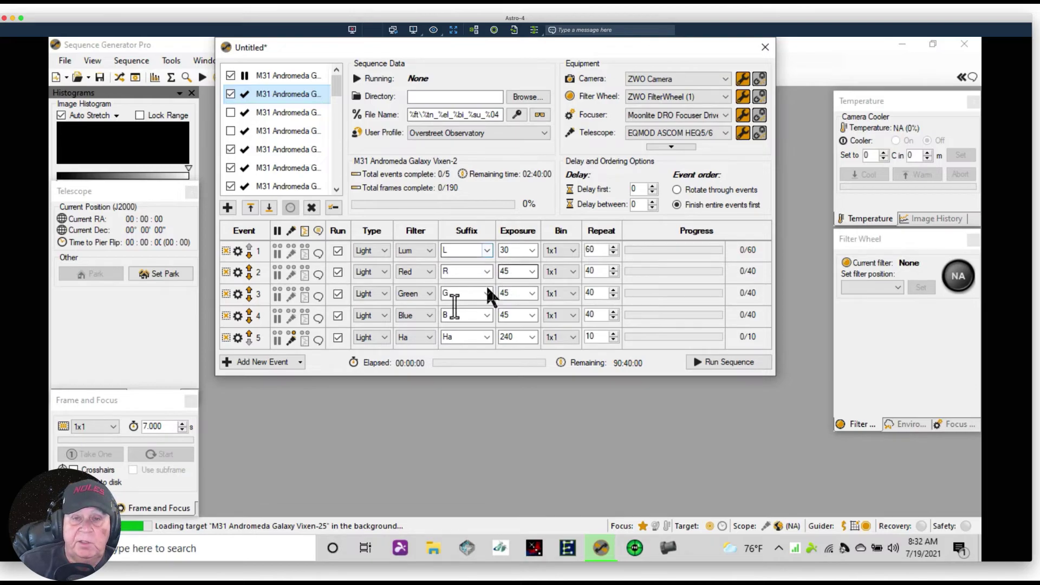
# Re-enable targets 3 and 4, bringing the sequence total back to 96:00:00
pyautogui.moveTo(279, 89)
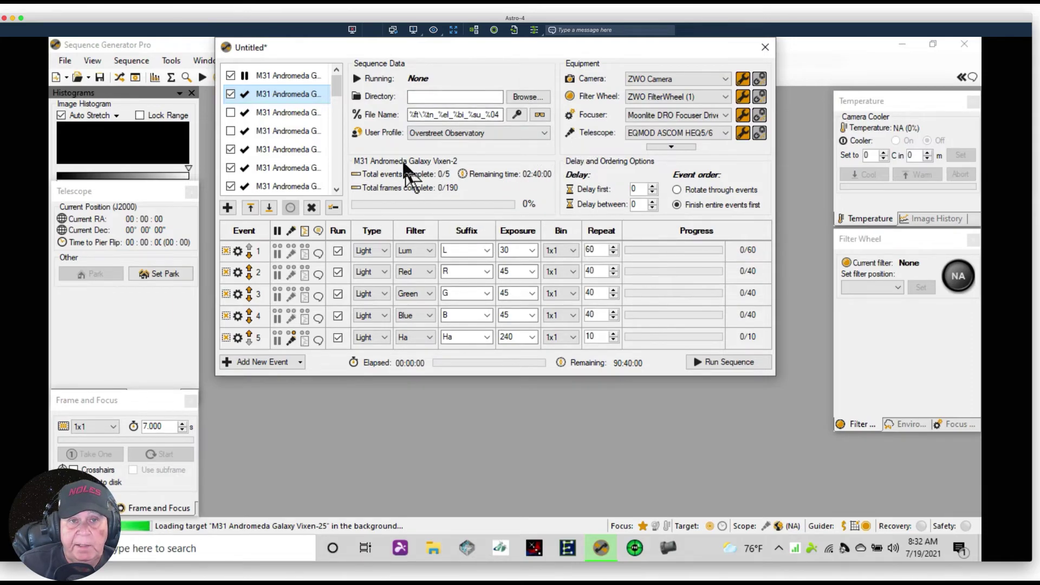
pyautogui.moveTo(229, 103)
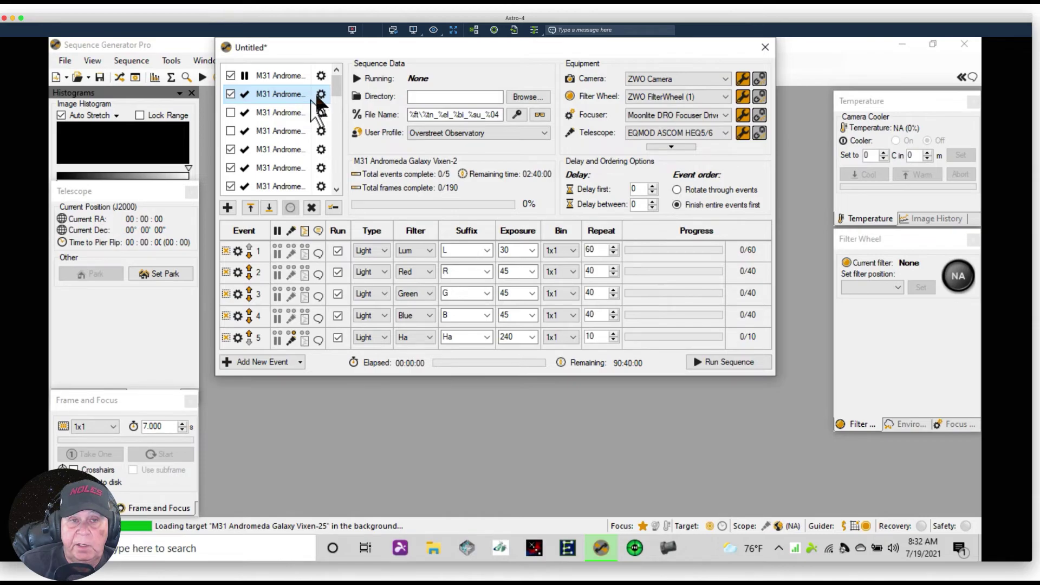
pyautogui.click(230, 112)
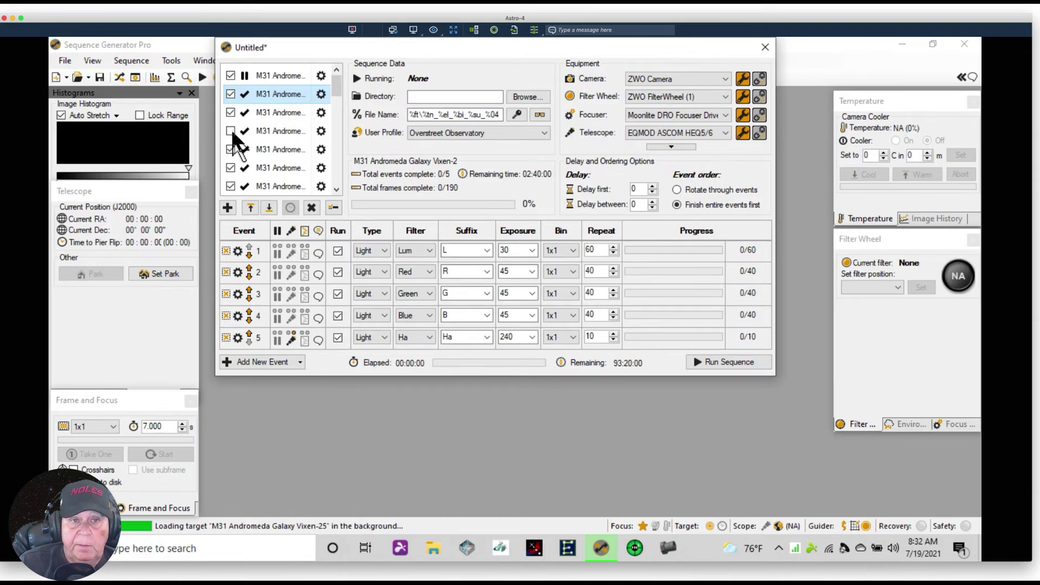
pyautogui.click(230, 131)
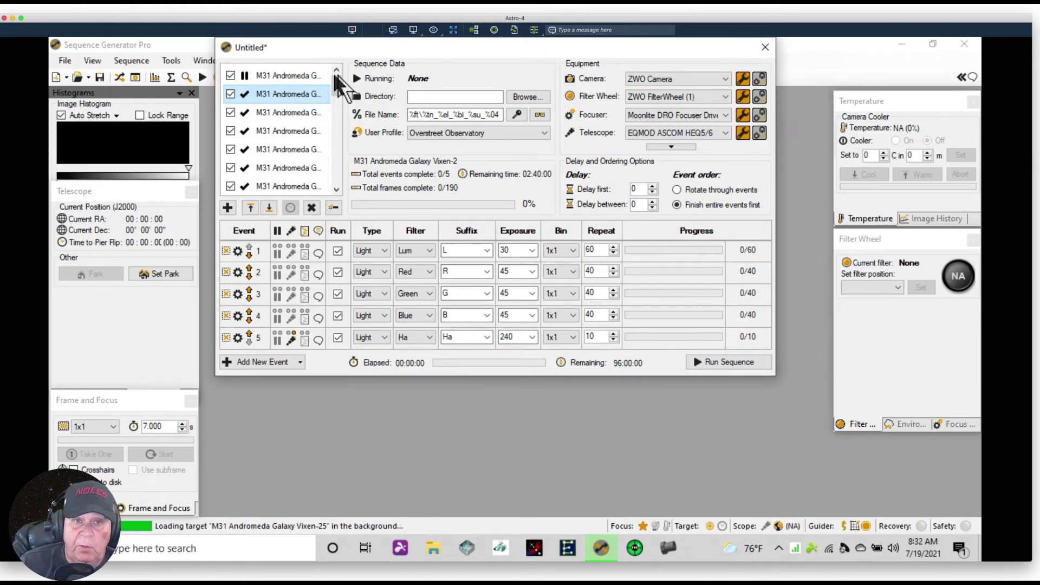
pyautogui.moveTo(335, 76); pyautogui.dragTo(315, 209)
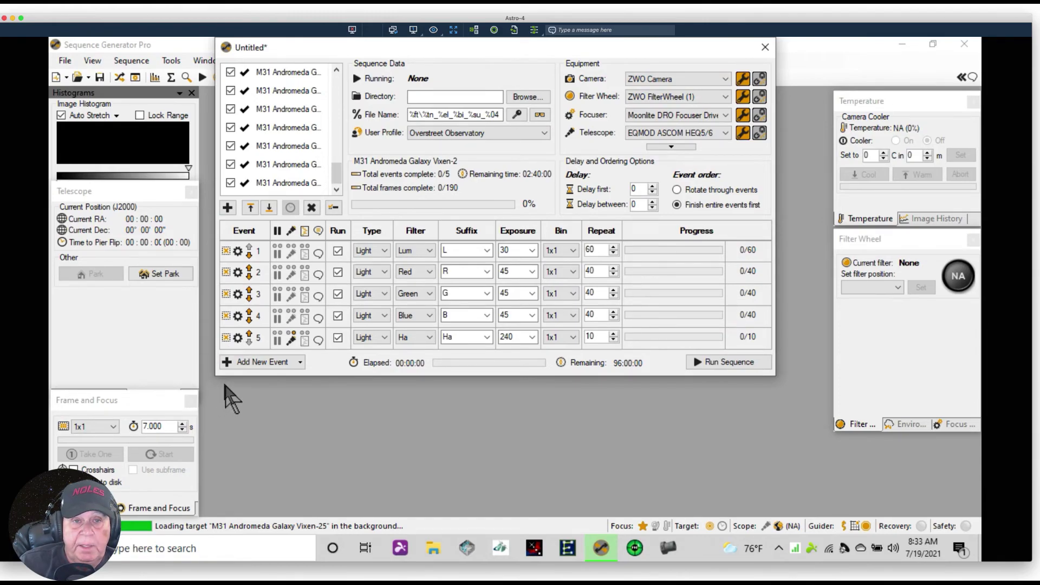
# Set the sequence's image directory to the Desktop folder and open the Tools menu
pyautogui.click(529, 96)
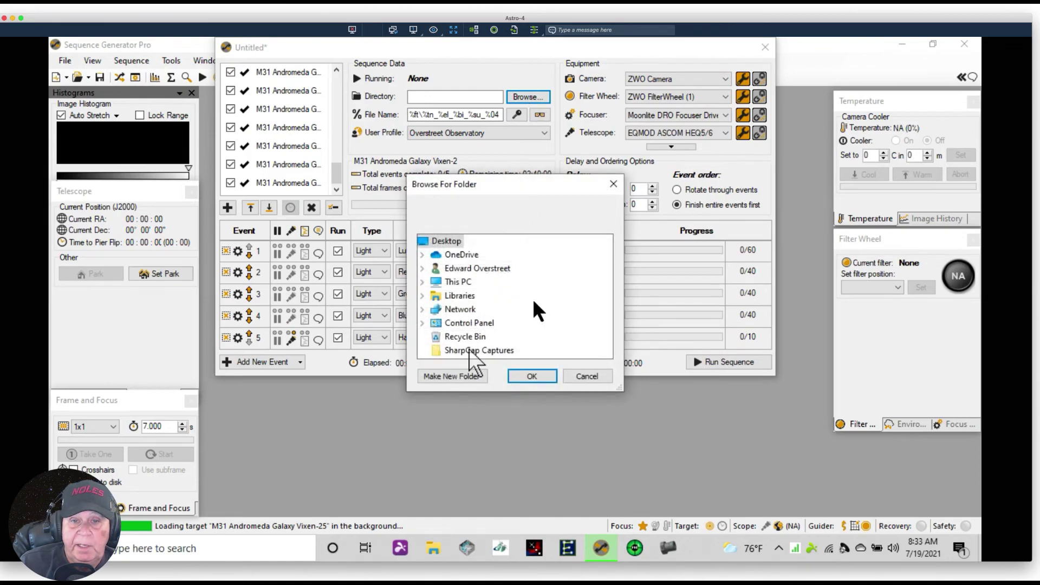
pyautogui.click(523, 376)
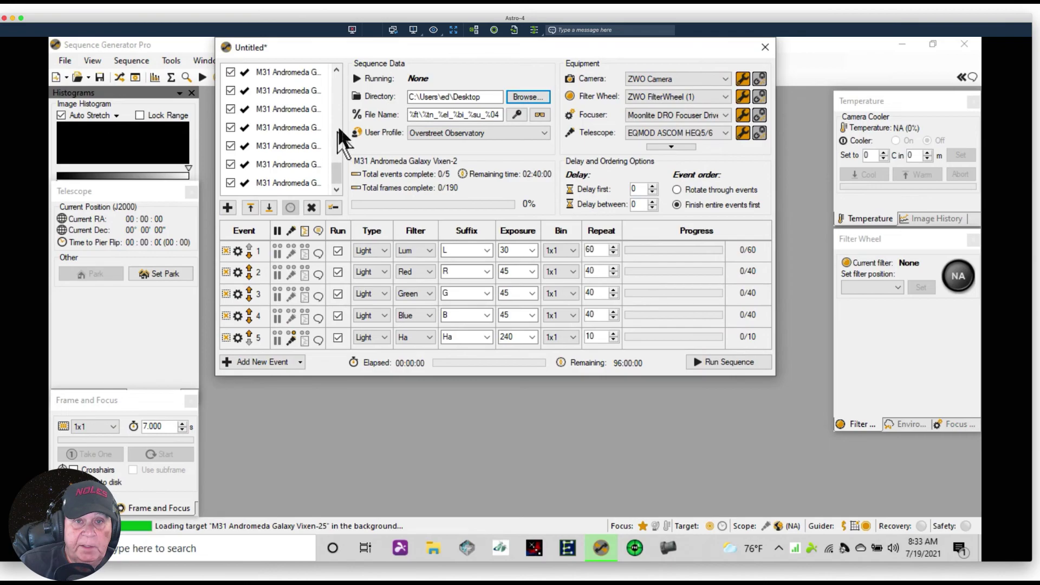
pyautogui.moveTo(448, 49); pyautogui.dragTo(452, 113)
pyautogui.click(171, 60)
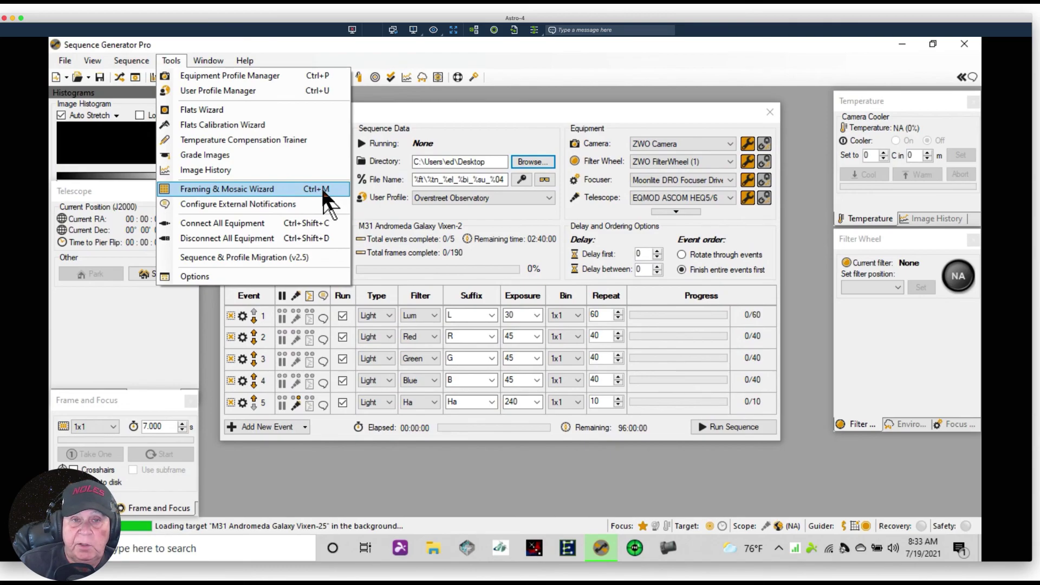
# Dismiss the Tools menu without choosing any tool
pyautogui.click(538, 66)
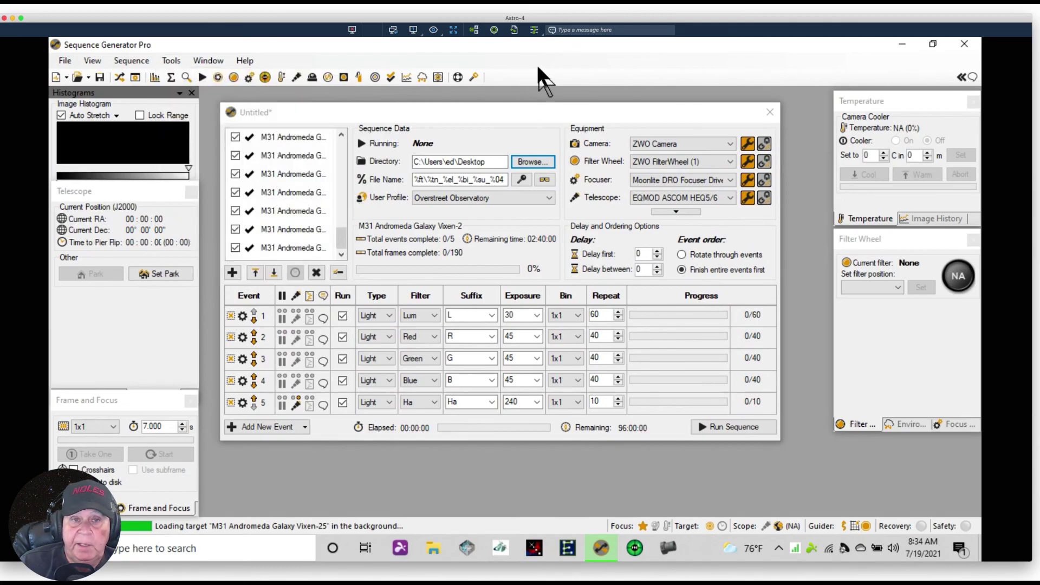